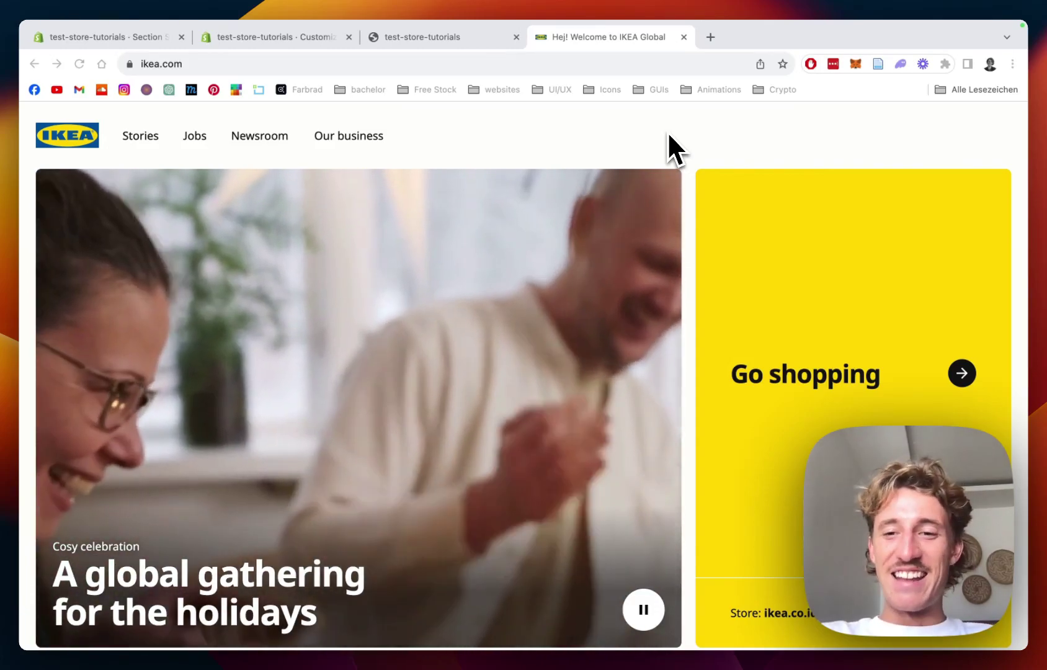
Scroll up and down the IKEA homepage to review its hero video and story tiles.
{"action": "scroll", "coordinate": [585, 174], "scroll_direction": "down", "scroll_amount": 2}
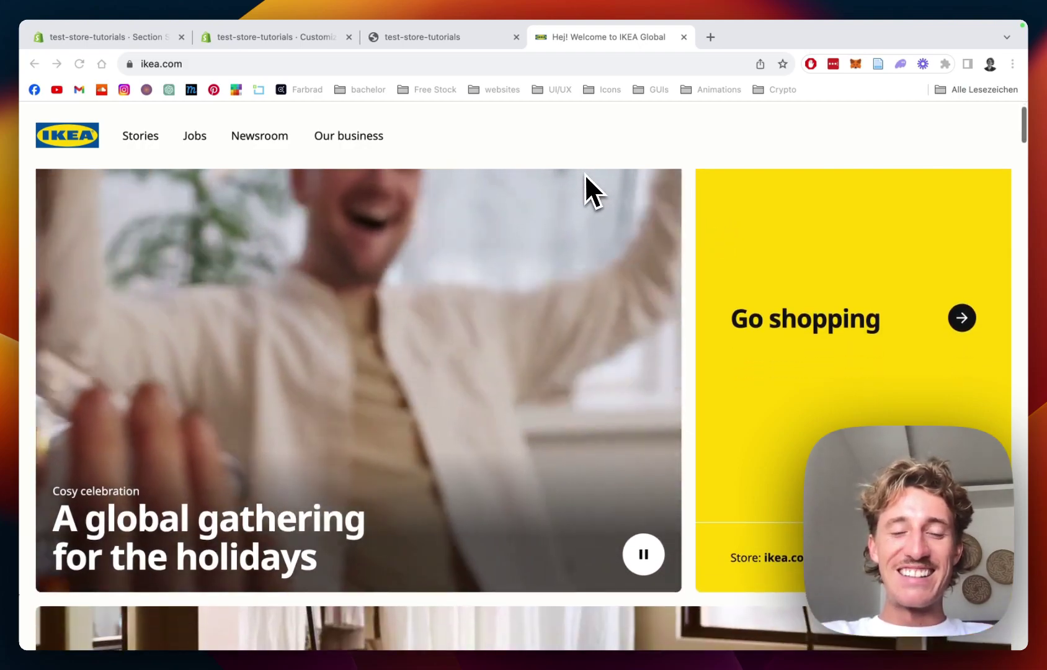
{"action": "scroll", "coordinate": [607, 276], "scroll_direction": "up", "scroll_amount": 1}
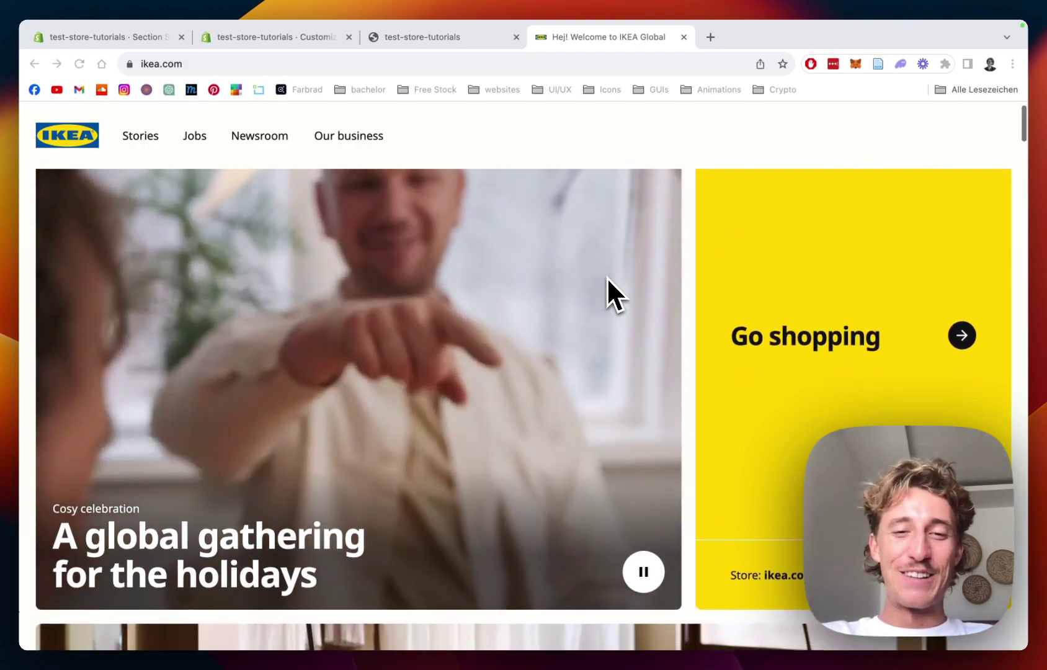
{"action": "scroll", "coordinate": [607, 277], "scroll_direction": "down", "scroll_amount": 2}
{"action": "scroll", "coordinate": [607, 277], "scroll_direction": "up", "scroll_amount": 3}
{"action": "scroll", "coordinate": [607, 277], "scroll_direction": "down", "scroll_amount": 5}
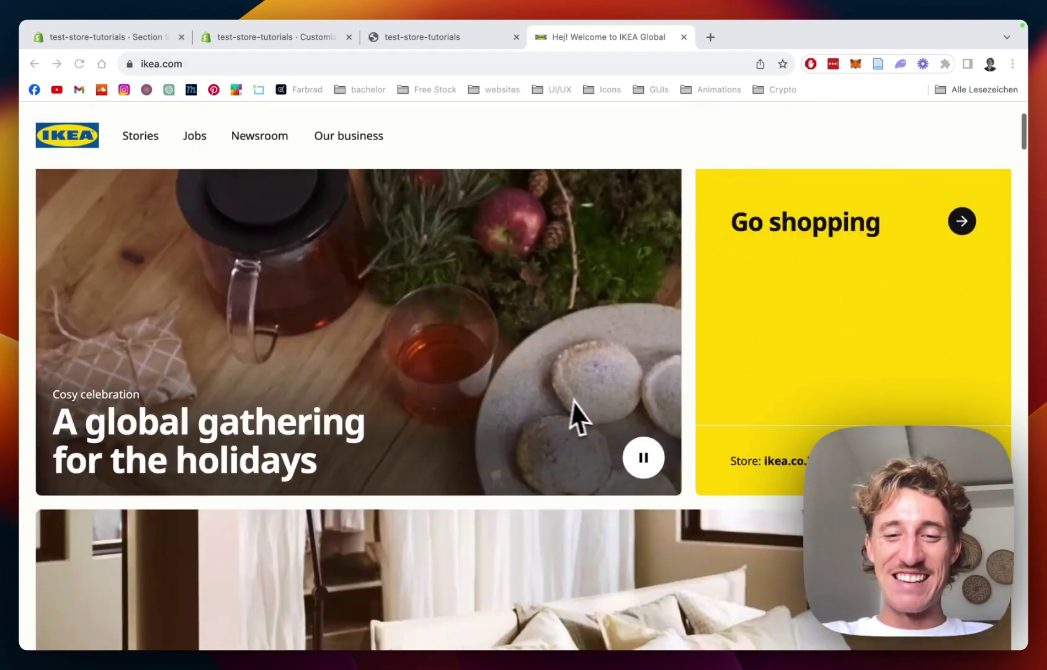
{"action": "scroll", "coordinate": [583, 417], "scroll_direction": "down", "scroll_amount": 5}
{"action": "scroll", "coordinate": [530, 395], "scroll_direction": "down", "scroll_amount": 12}
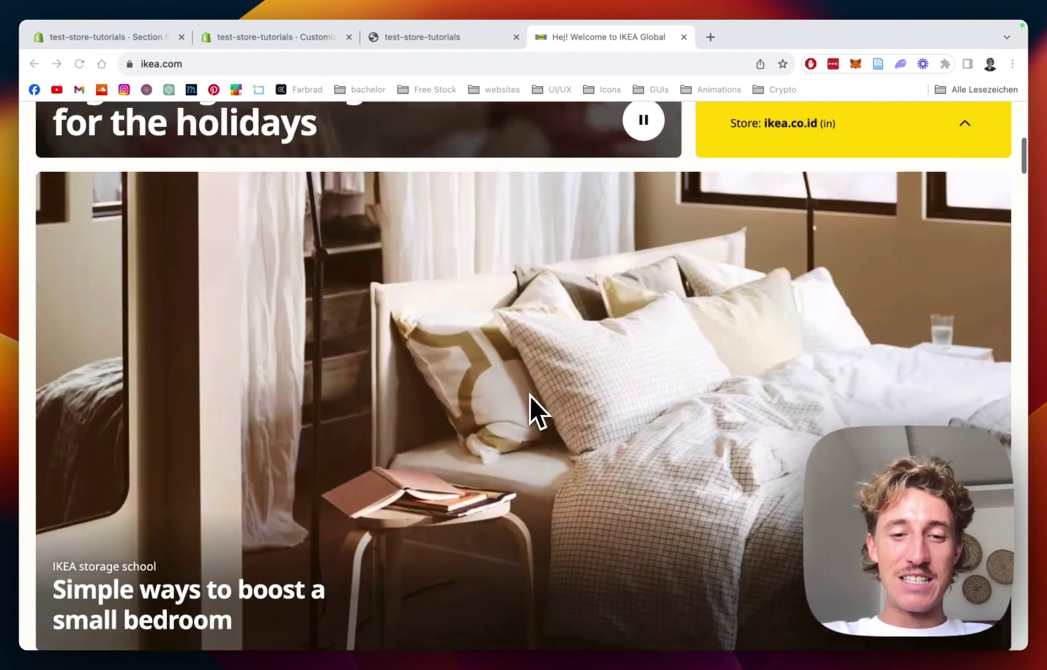
{"action": "scroll", "coordinate": [530, 393], "scroll_direction": "down", "scroll_amount": 3}
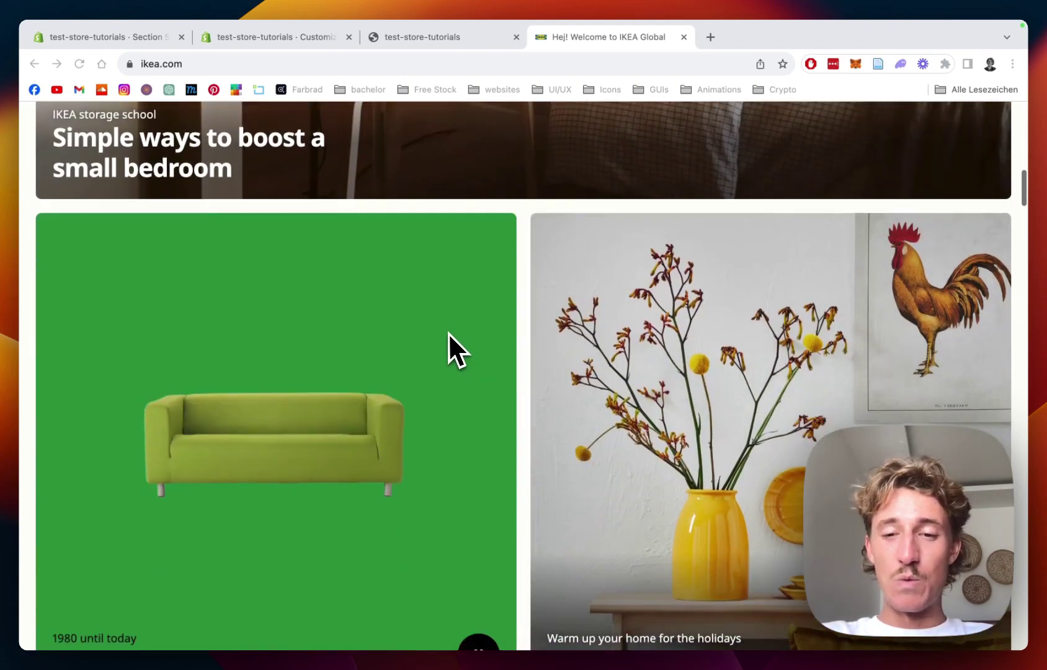
{"action": "scroll", "coordinate": [524, 339], "scroll_direction": "down", "scroll_amount": 3}
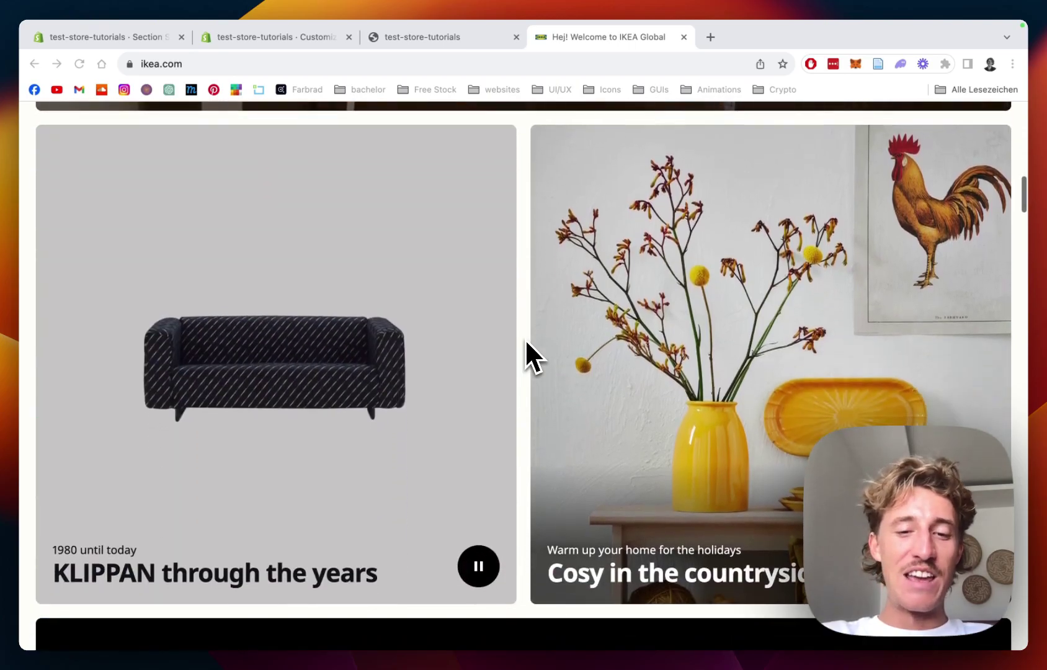
{"action": "scroll", "coordinate": [526, 341], "scroll_direction": "down", "scroll_amount": 3}
{"action": "scroll", "coordinate": [526, 357], "scroll_direction": "up", "scroll_amount": 3}
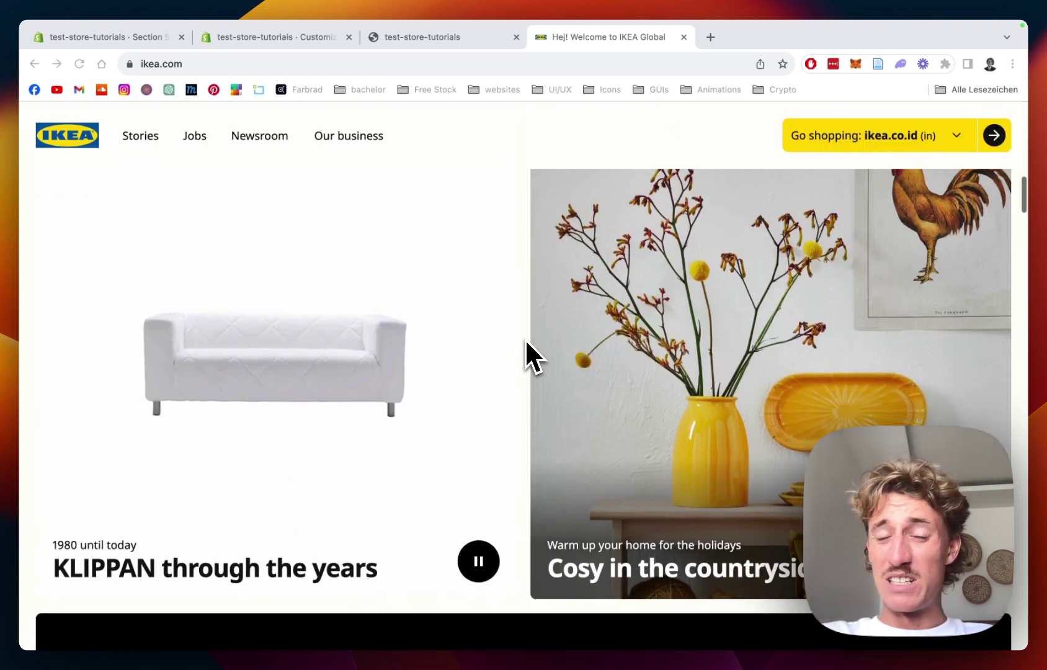
{"action": "scroll", "coordinate": [525, 358], "scroll_direction": "down", "scroll_amount": 12}
{"action": "scroll", "coordinate": [526, 338], "scroll_direction": "up", "scroll_amount": 20}
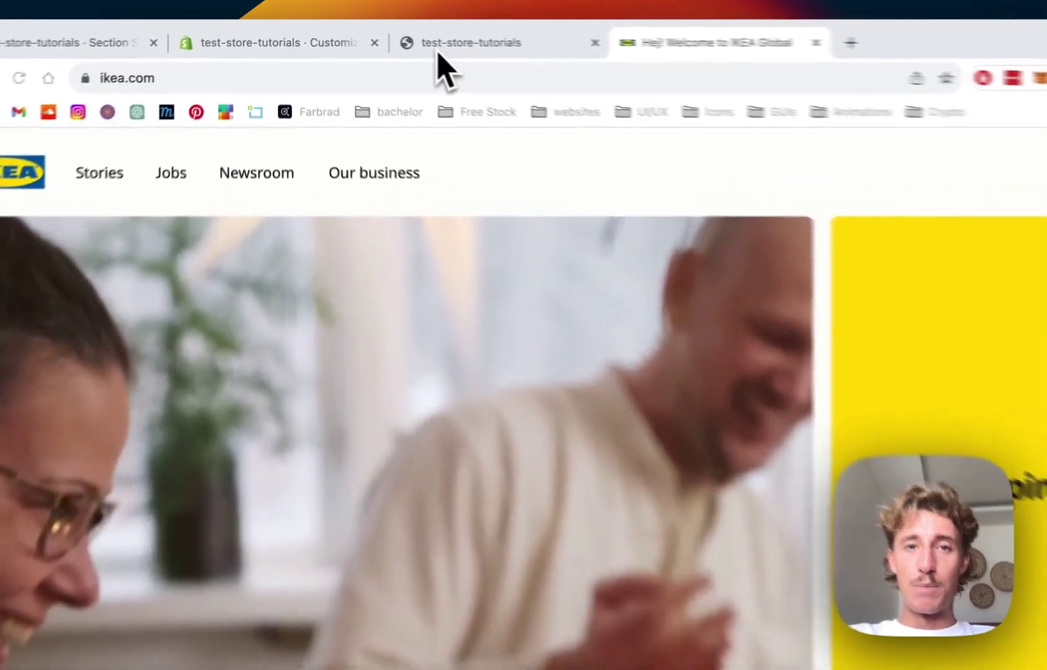
{"action": "left_click", "coordinate": [439, 56]}
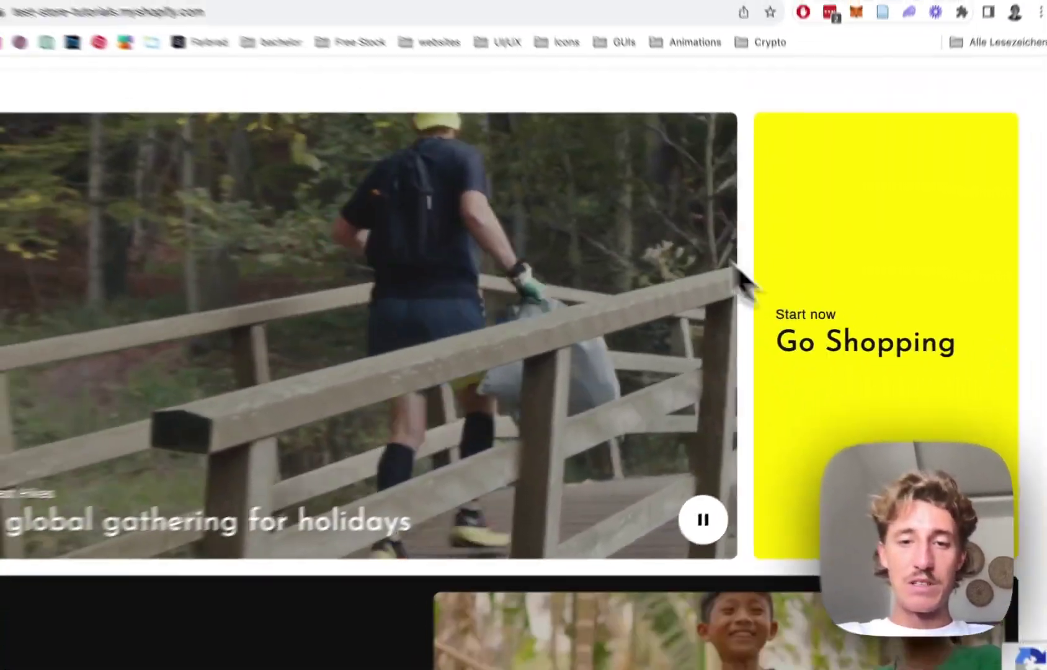
{"action": "scroll", "coordinate": [691, 240], "scroll_direction": "down", "scroll_amount": 10}
{"action": "scroll", "coordinate": [383, 285], "scroll_direction": "down", "scroll_amount": 3}
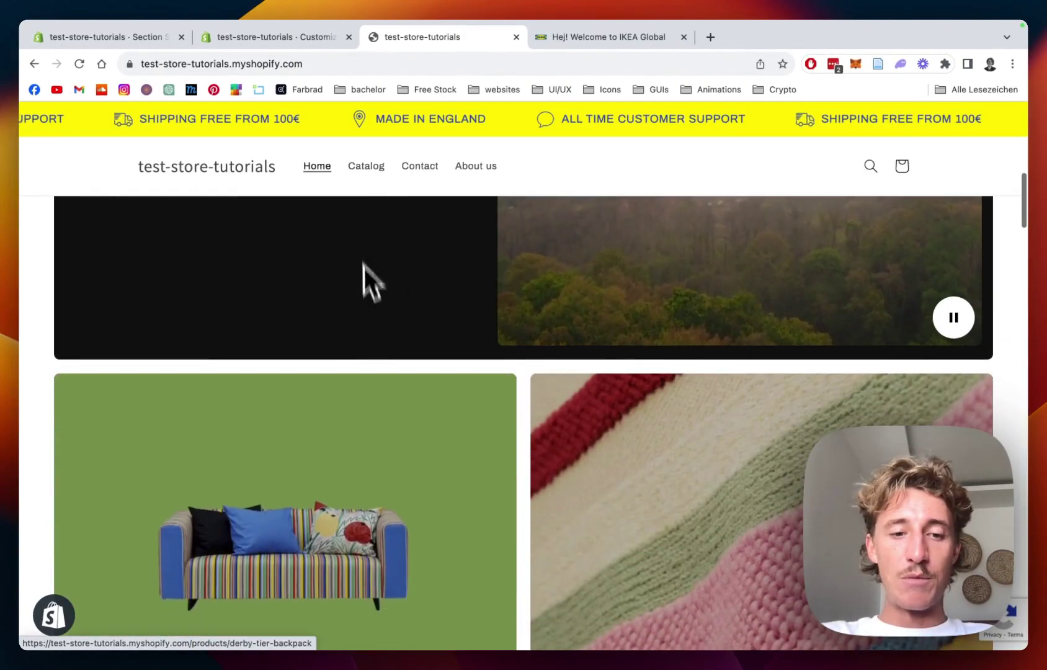
{"action": "scroll", "coordinate": [674, 302], "scroll_direction": "down", "scroll_amount": 2}
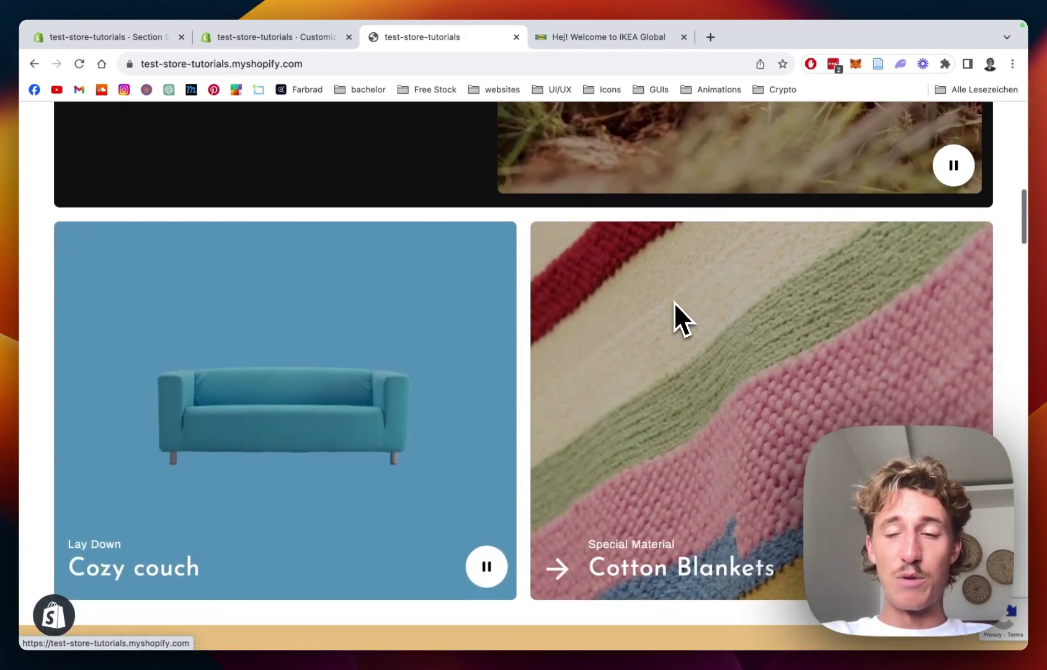
{"action": "scroll", "coordinate": [674, 302], "scroll_direction": "up", "scroll_amount": 20}
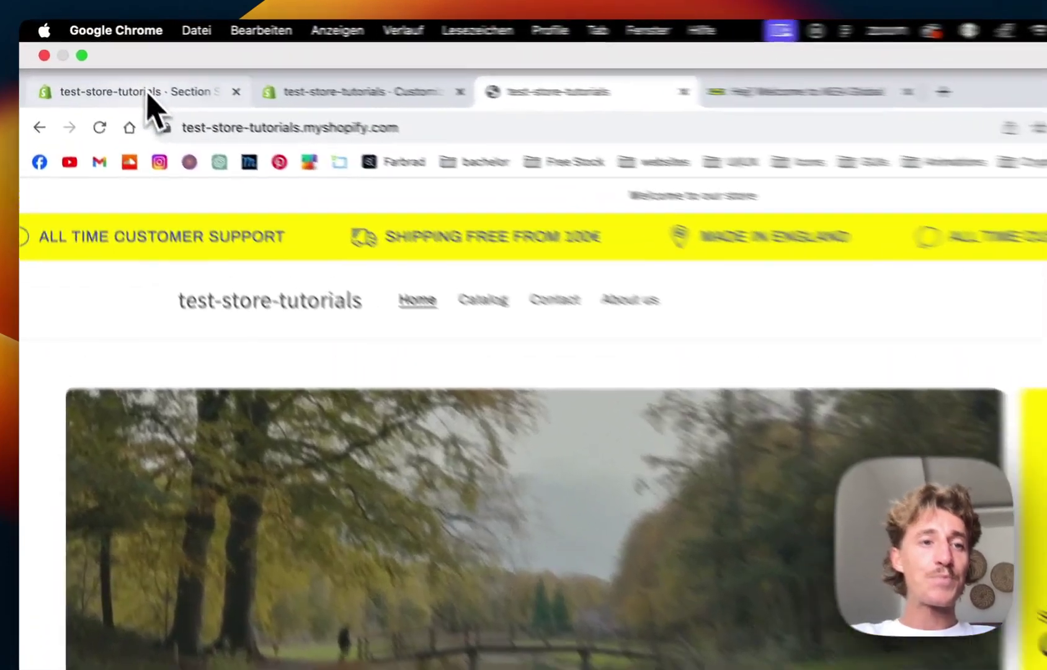
Load the Section Store app home and open the Grid Pro card from Newest Releases.
{"action": "left_click", "coordinate": [117, 38]}
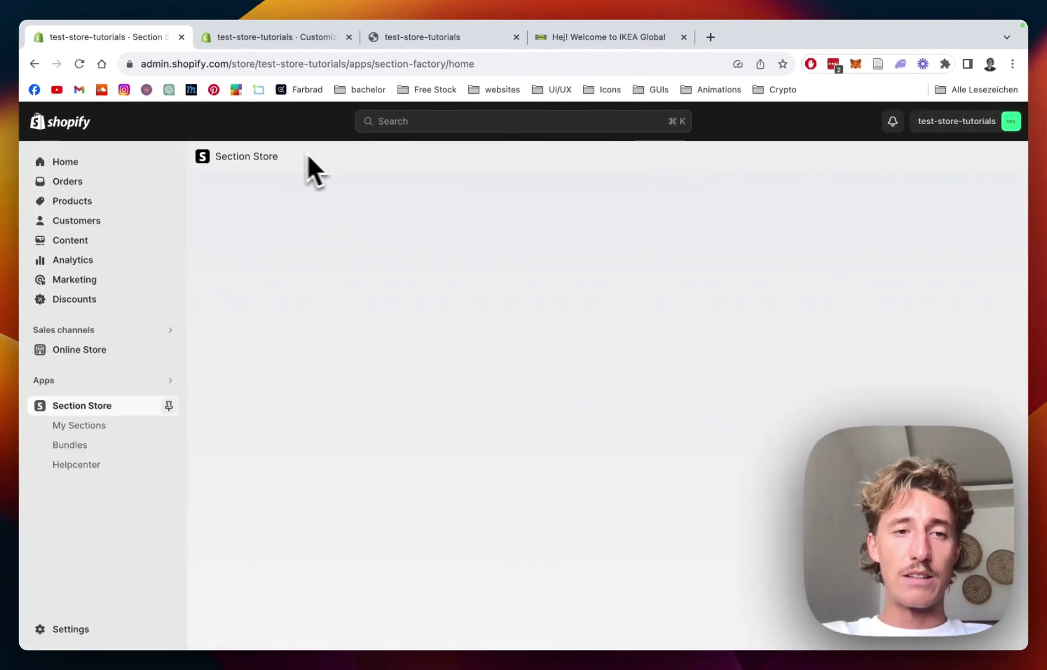
{"action": "left_click", "coordinate": [260, 155]}
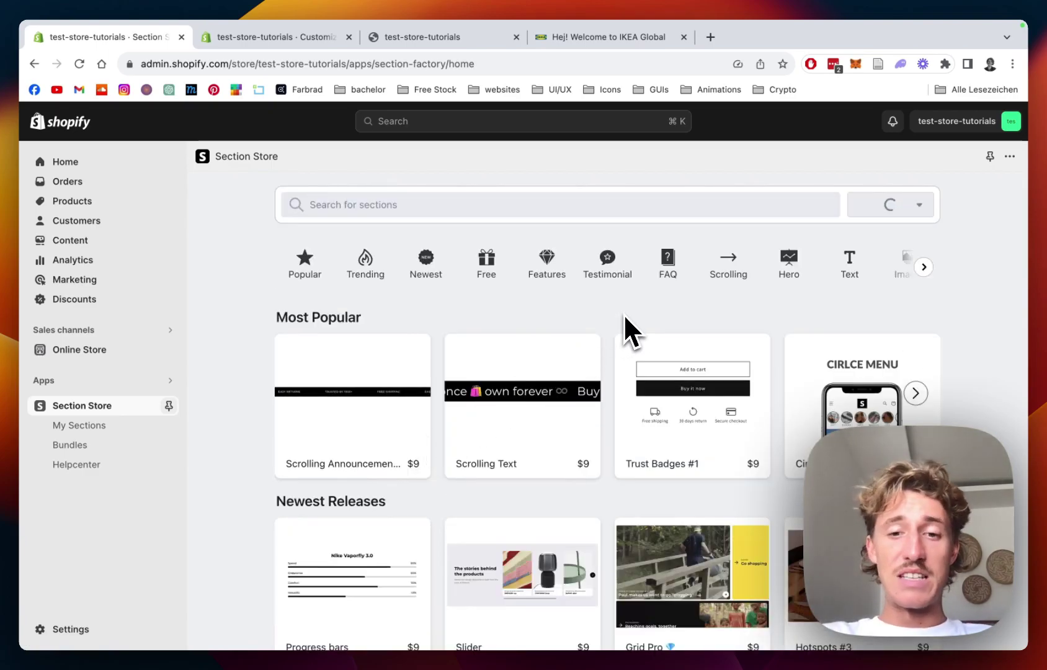
{"action": "scroll", "coordinate": [555, 303], "scroll_direction": "down", "scroll_amount": 2}
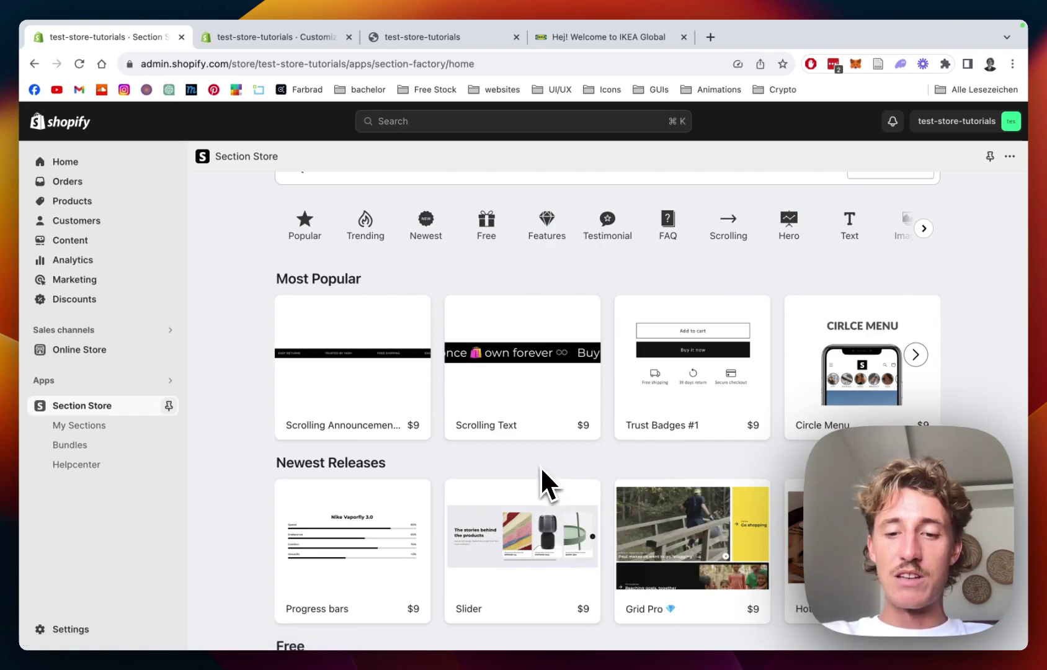
{"action": "scroll", "coordinate": [540, 465], "scroll_direction": "down", "scroll_amount": 1}
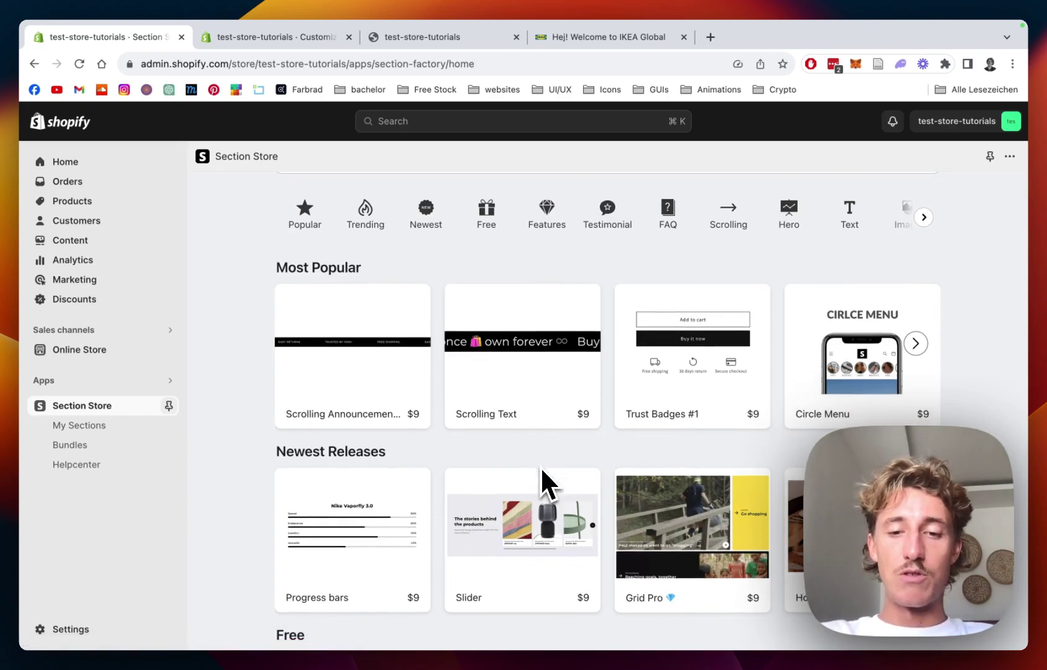
{"action": "mouse_move", "coordinate": [701, 526]}
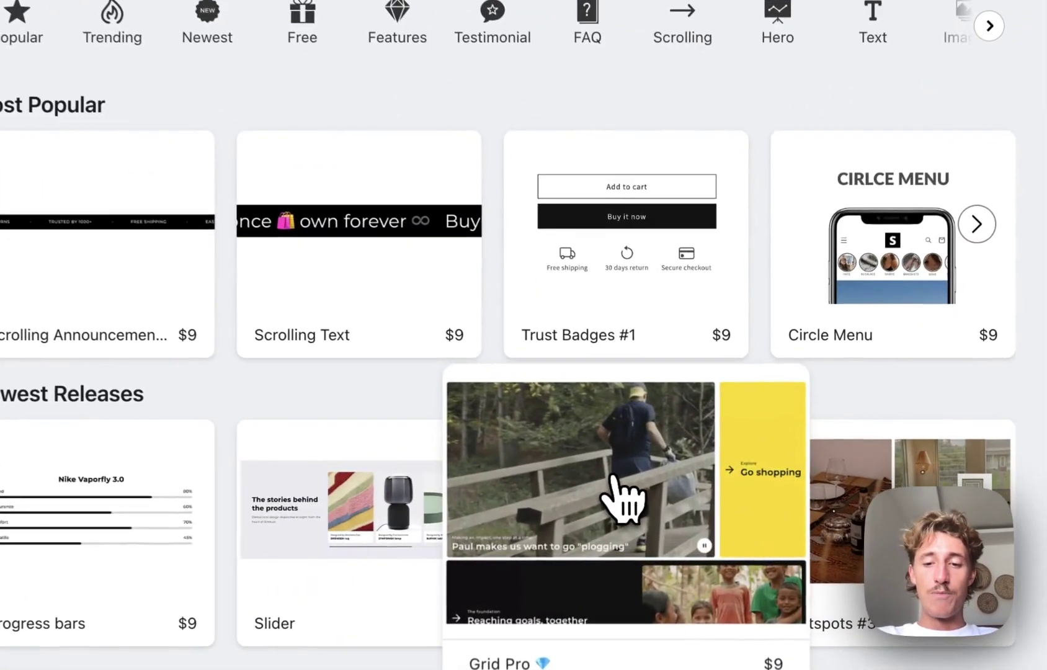
{"action": "left_click", "coordinate": [611, 475]}
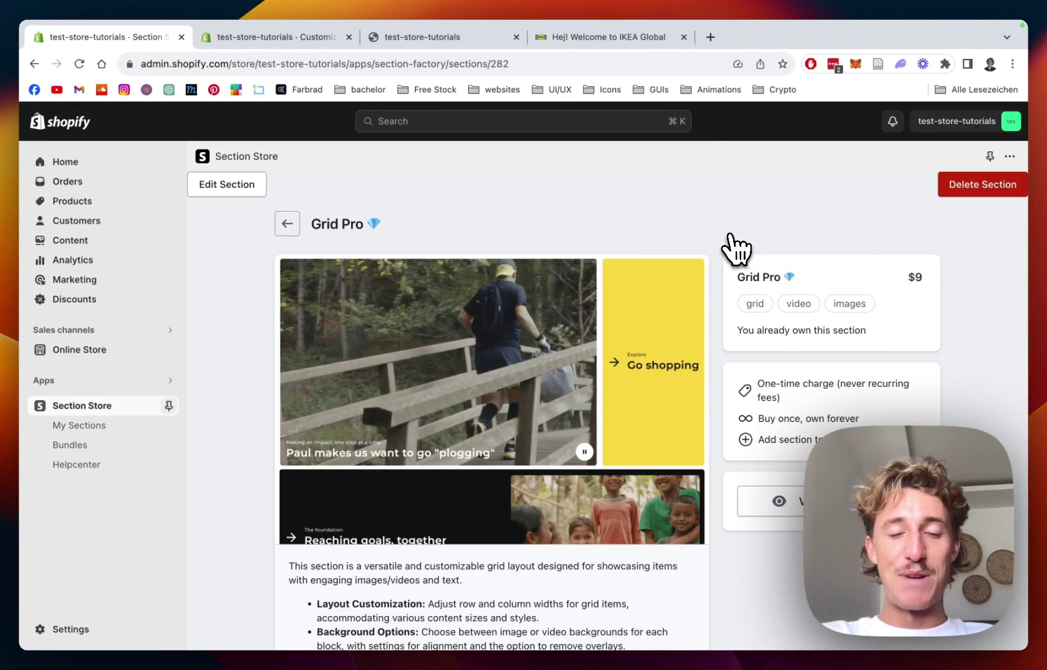
{"action": "scroll", "coordinate": [735, 248], "scroll_direction": "down", "scroll_amount": 1}
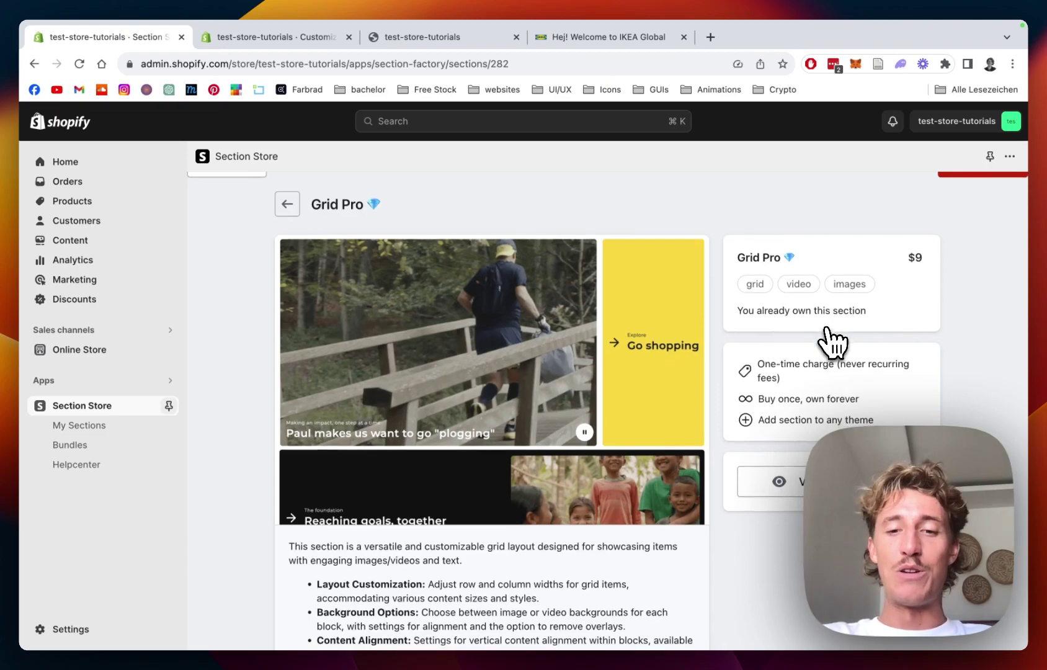
{"action": "scroll", "coordinate": [833, 341], "scroll_direction": "down", "scroll_amount": 1}
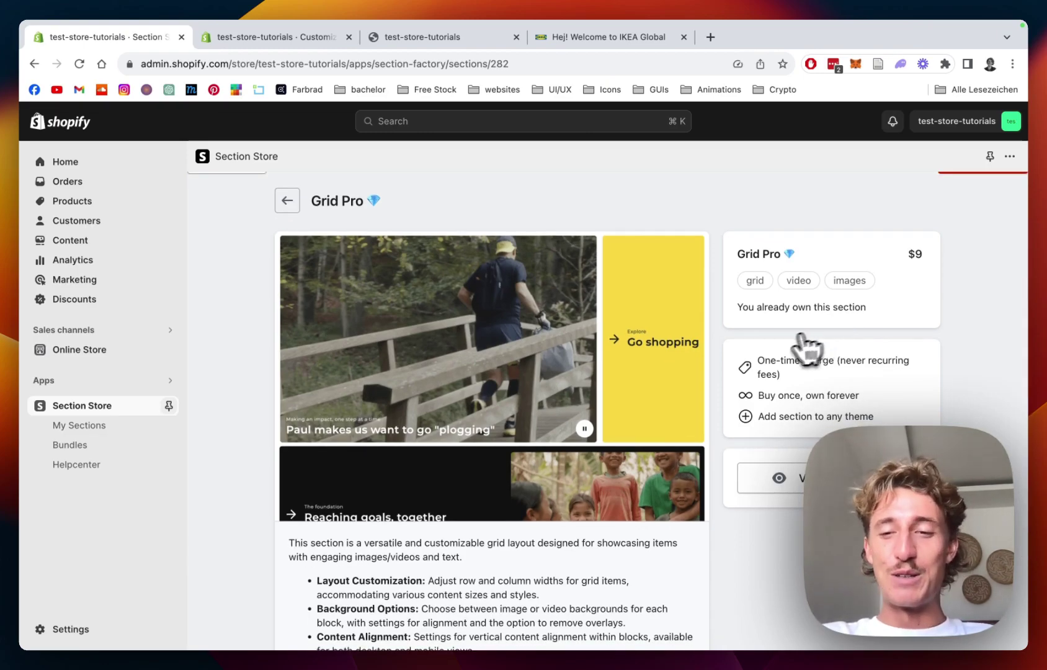
{"action": "scroll", "coordinate": [515, 205], "scroll_direction": "up", "scroll_amount": 2}
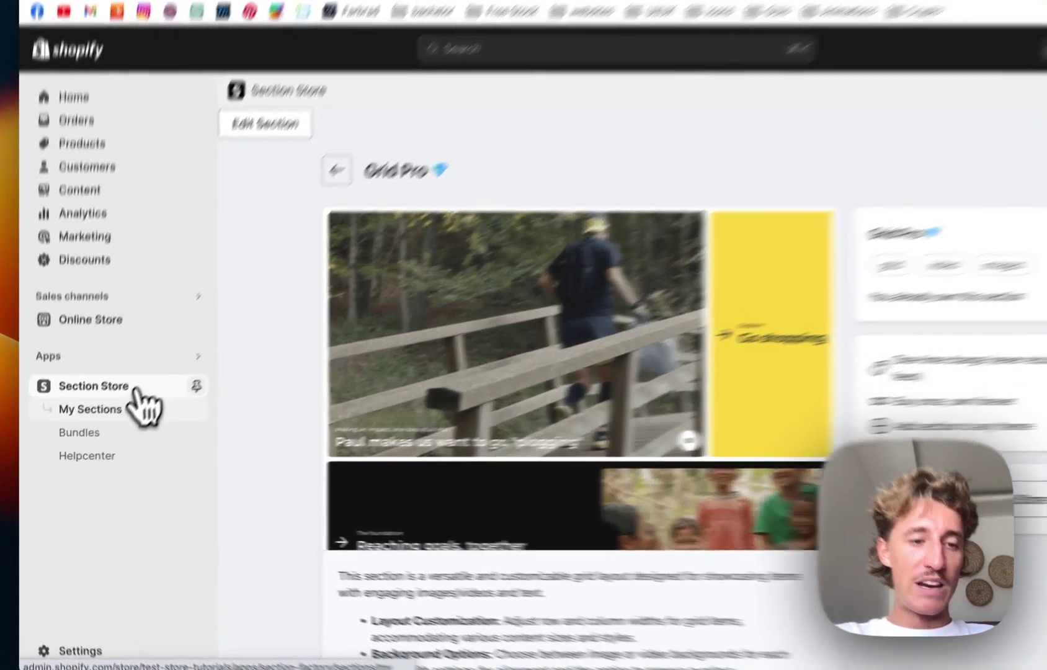
From My Sections, customize Grid Pro in the Dawn (Live) theme and switch to its editor.
{"action": "left_click", "coordinate": [103, 427]}
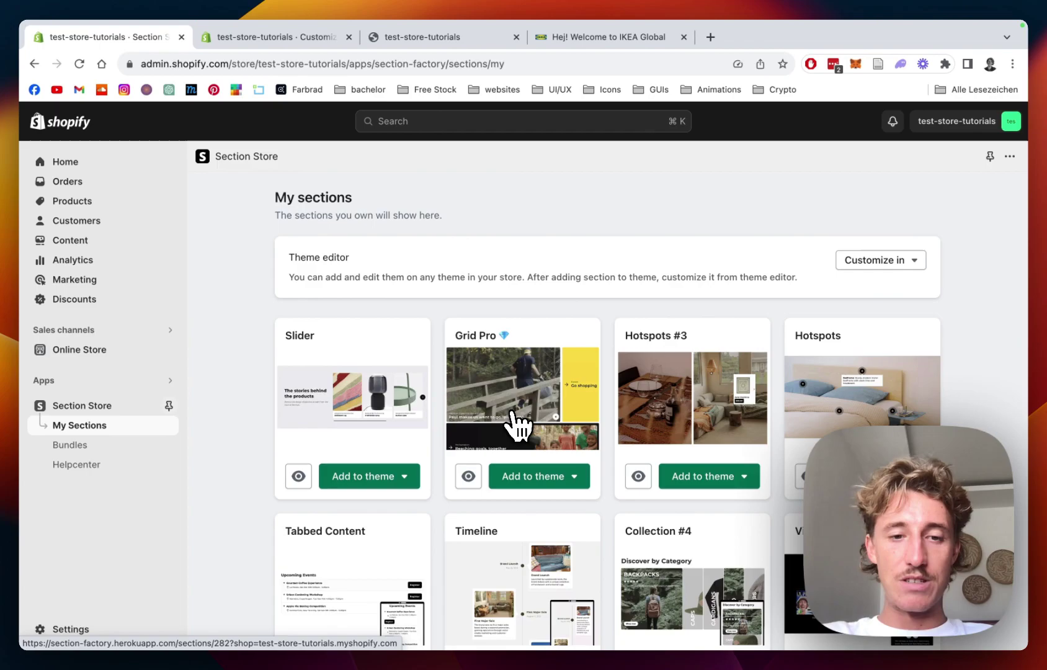
{"action": "left_click", "coordinate": [533, 476]}
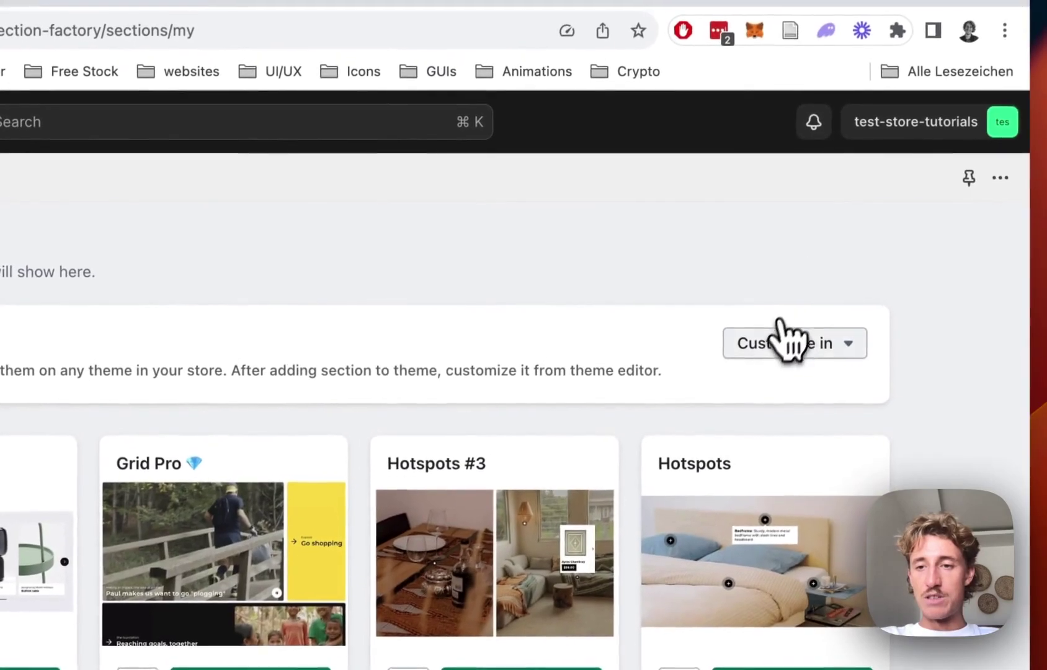
{"action": "left_click", "coordinate": [888, 122]}
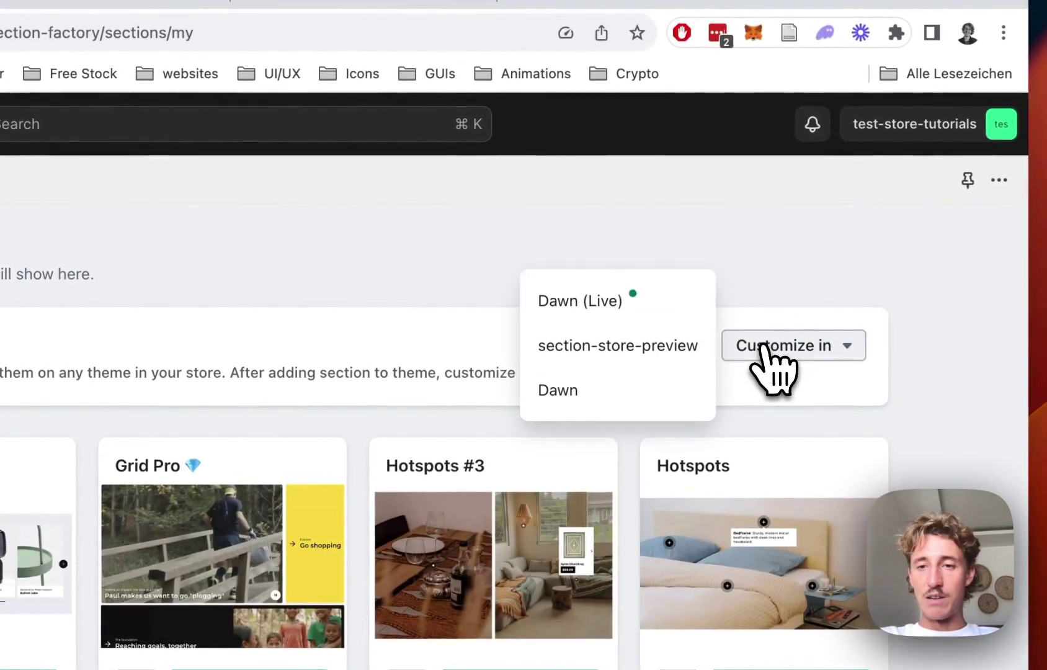
{"action": "left_click", "coordinate": [582, 305]}
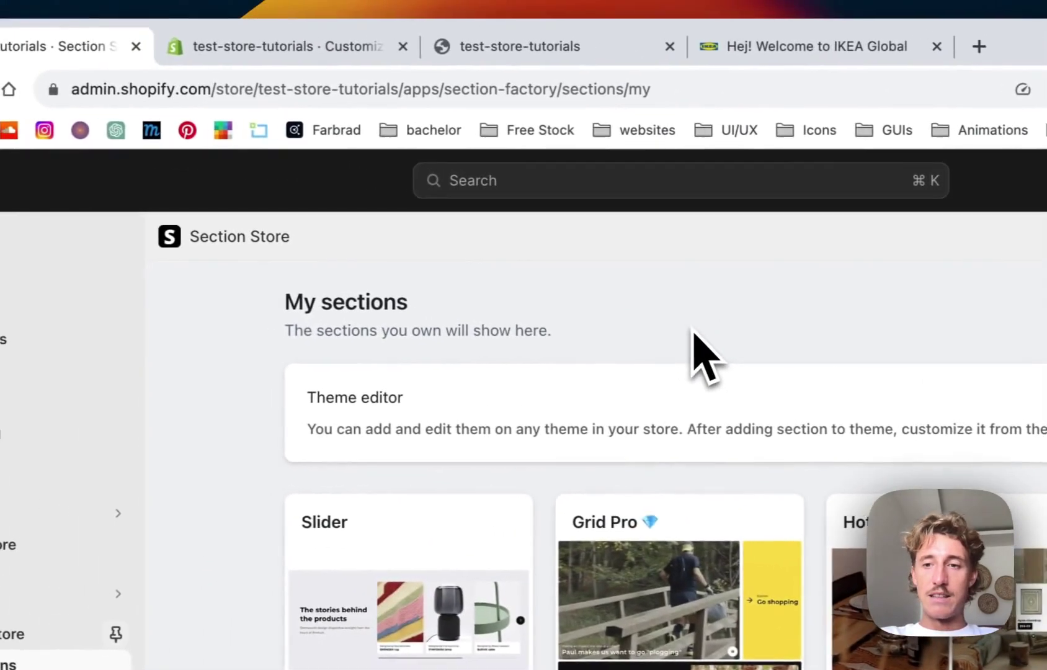
{"action": "left_click", "coordinate": [248, 44]}
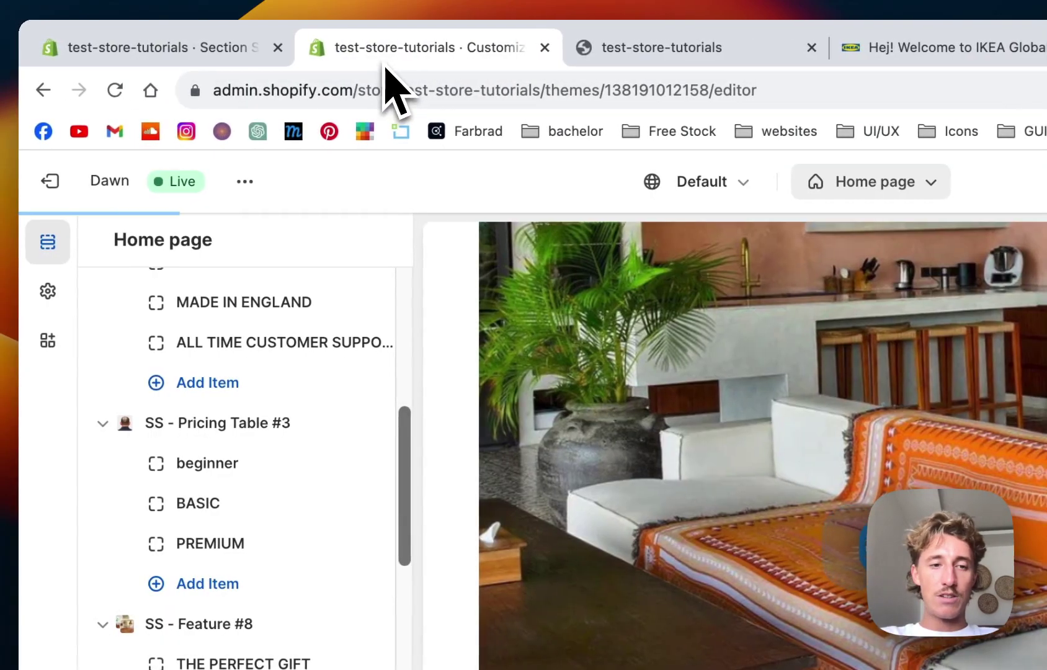
Scroll the Home page template to the SS - Grid Pro section and its five grid items.
{"action": "scroll", "coordinate": [371, 427], "scroll_direction": "up", "scroll_amount": 10}
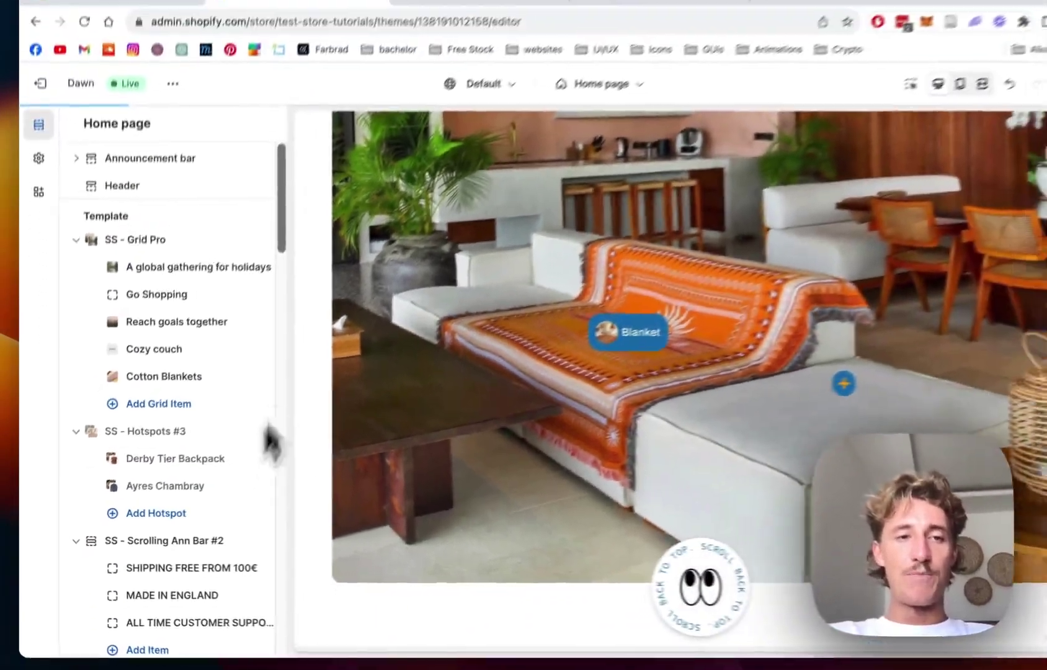
{"action": "scroll", "coordinate": [645, 313], "scroll_direction": "up", "scroll_amount": 15}
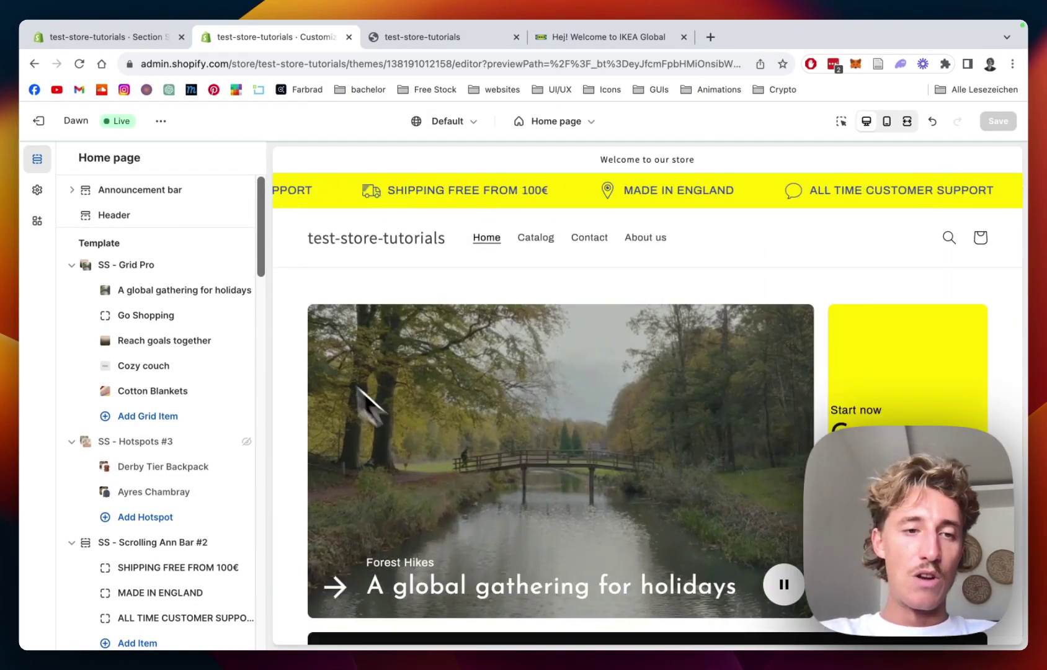
{"action": "scroll", "coordinate": [584, 323], "scroll_direction": "down", "scroll_amount": 2}
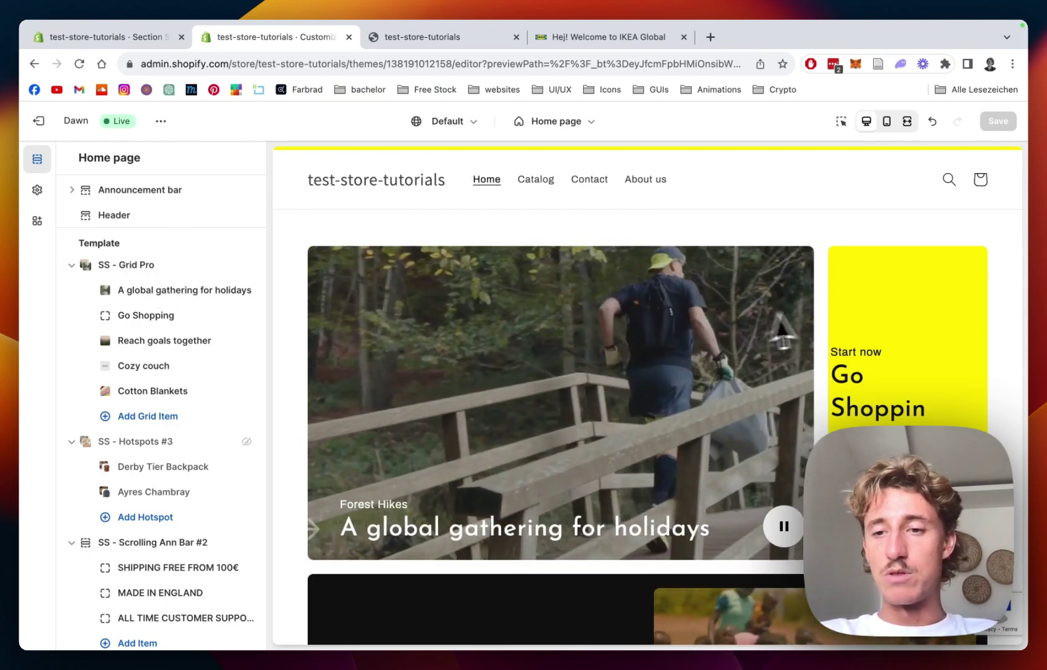
{"action": "scroll", "coordinate": [817, 306], "scroll_direction": "down", "scroll_amount": 1}
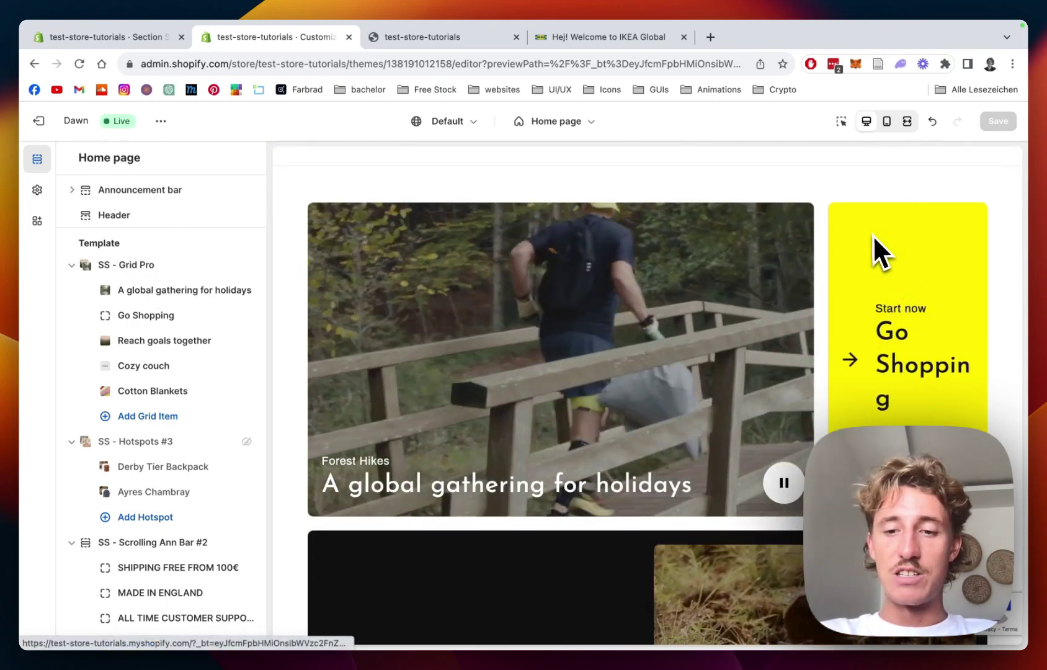
{"action": "scroll", "coordinate": [879, 251], "scroll_direction": "down", "scroll_amount": 3}
{"action": "scroll", "coordinate": [403, 571], "scroll_direction": "up", "scroll_amount": 2}
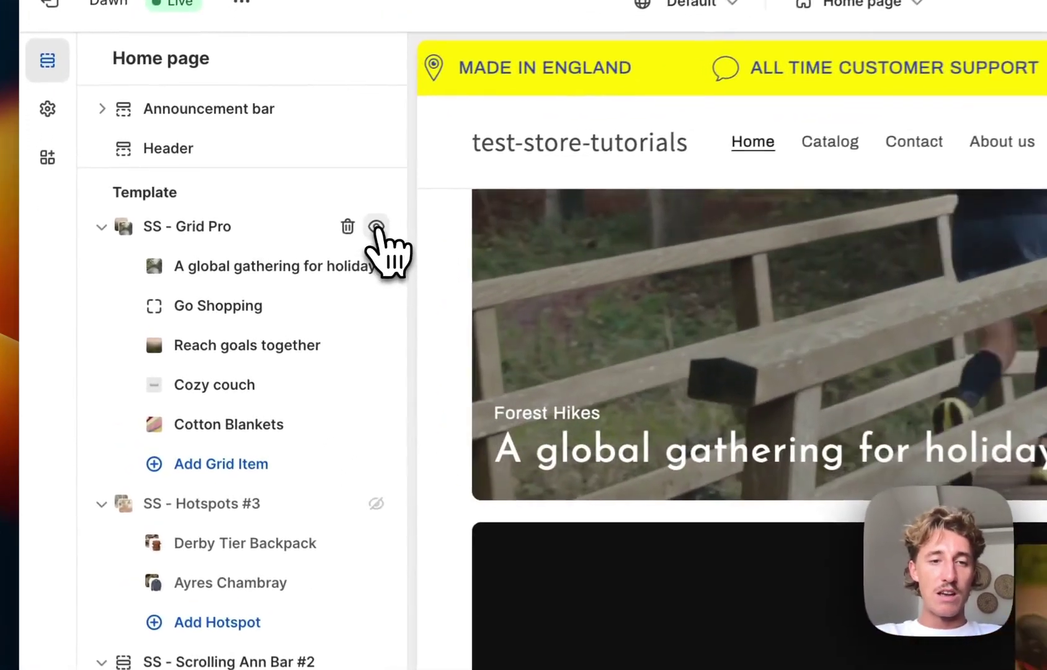
Hide the old SS - Grid Pro section and add a new one found by searching 'grid pro'.
{"action": "left_click", "coordinate": [246, 265]}
{"action": "scroll", "coordinate": [299, 631], "scroll_direction": "down", "scroll_amount": 10}
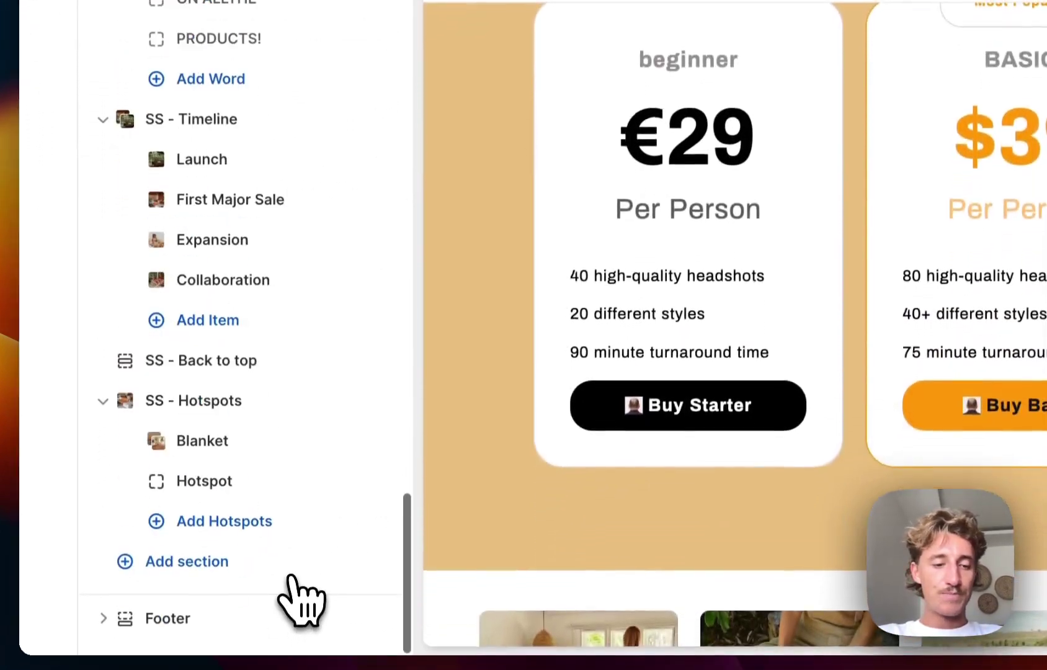
{"action": "left_click", "coordinate": [201, 558]}
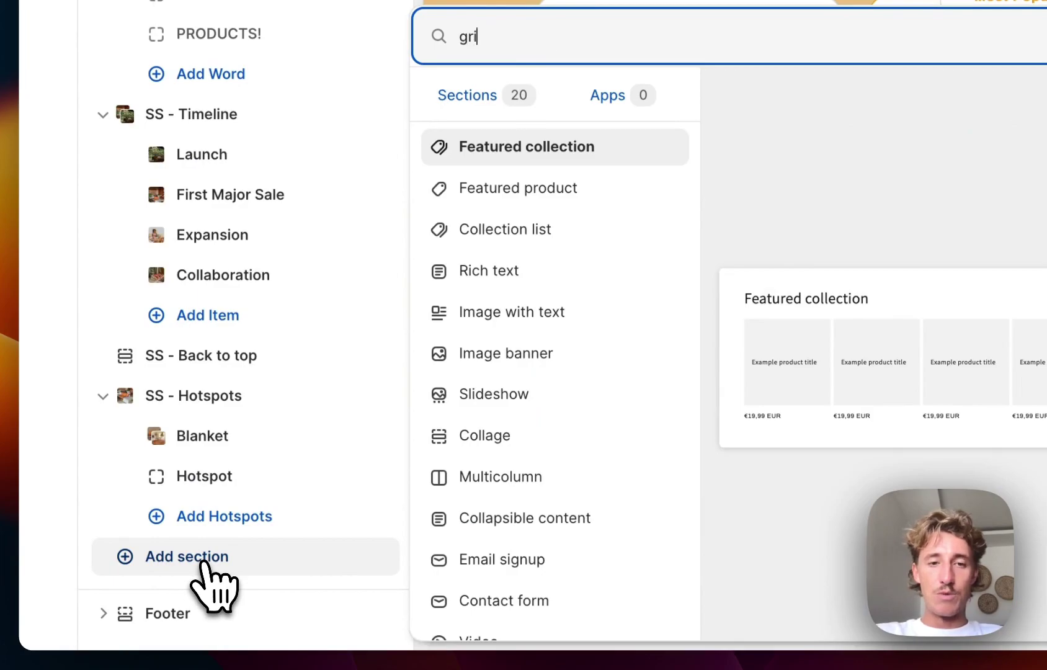
{"action": "type", "text": "grid pro"}
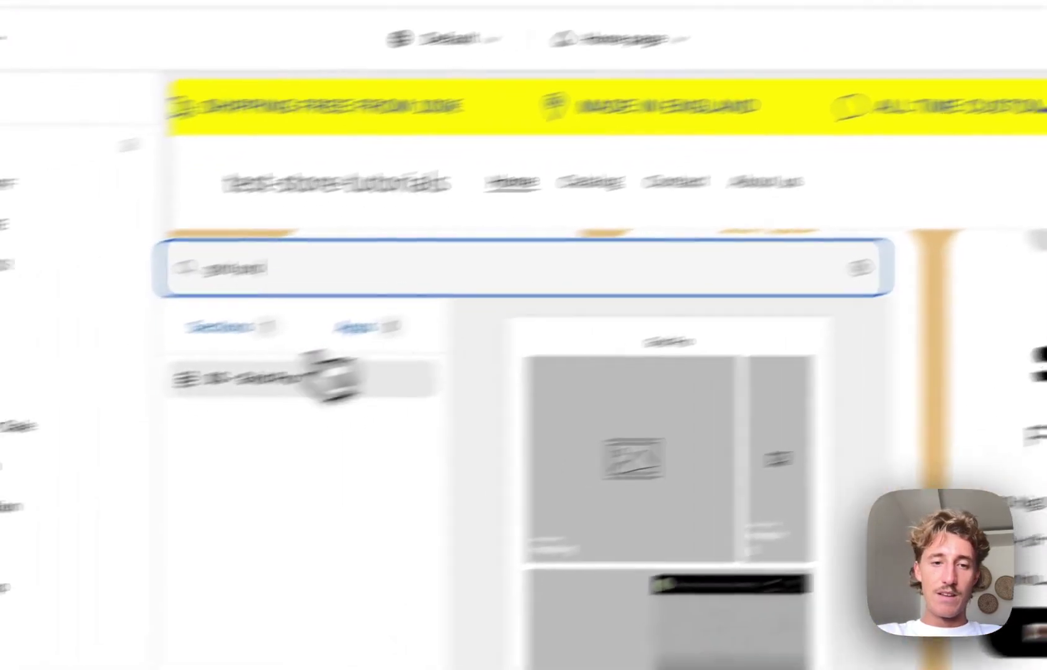
{"action": "left_click", "coordinate": [43, 452]}
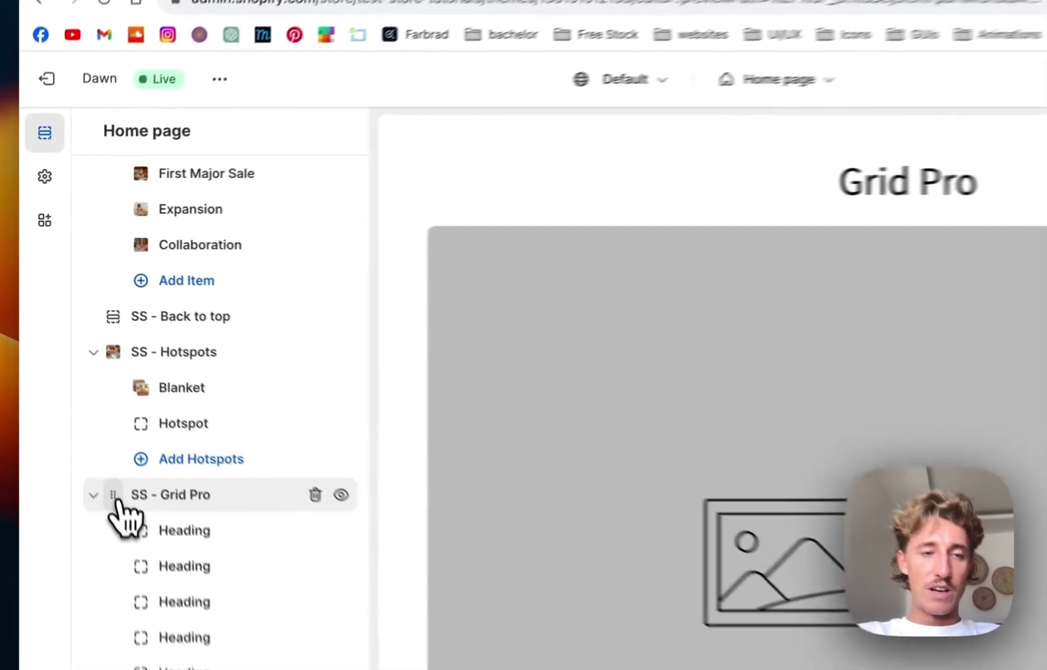
Drag the new SS - Grid Pro section to the top of the Template list and save.
{"action": "scroll", "coordinate": [85, 414], "scroll_direction": "up", "scroll_amount": 3}
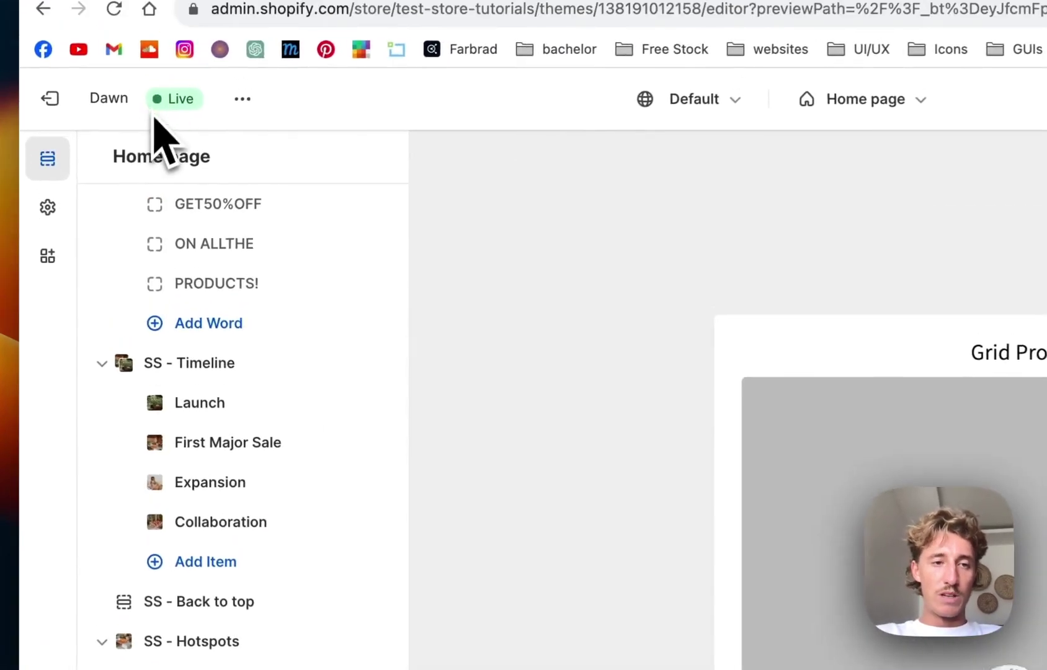
{"action": "left_click_drag", "start_coordinate": [155, 117], "coordinate": [155, 117]}
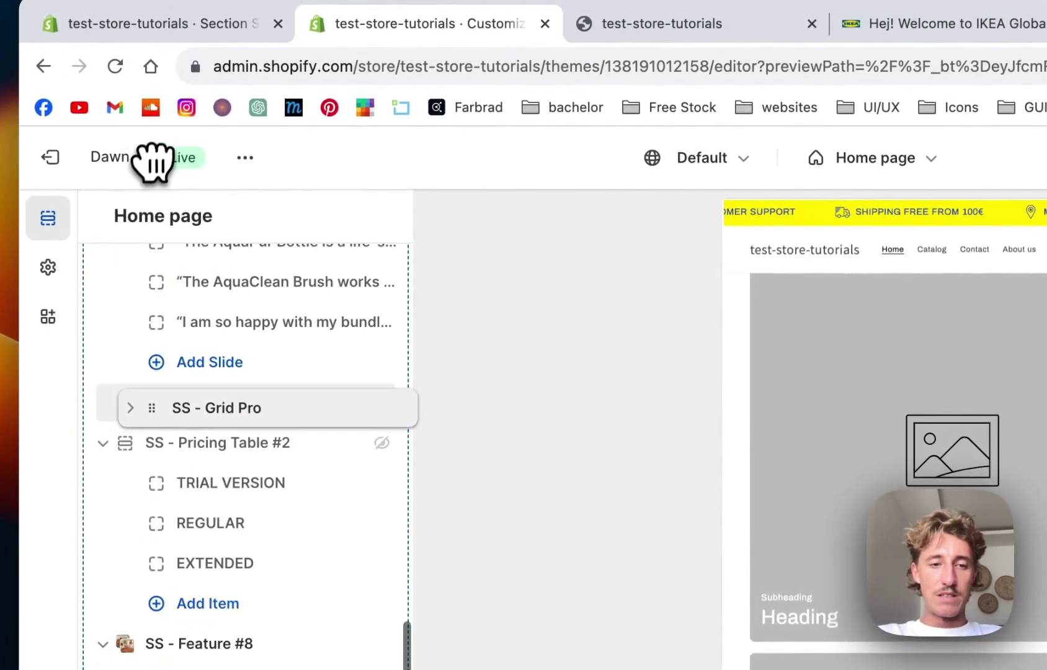
{"action": "left_click_drag", "start_coordinate": [152, 158], "coordinate": [135, 245]}
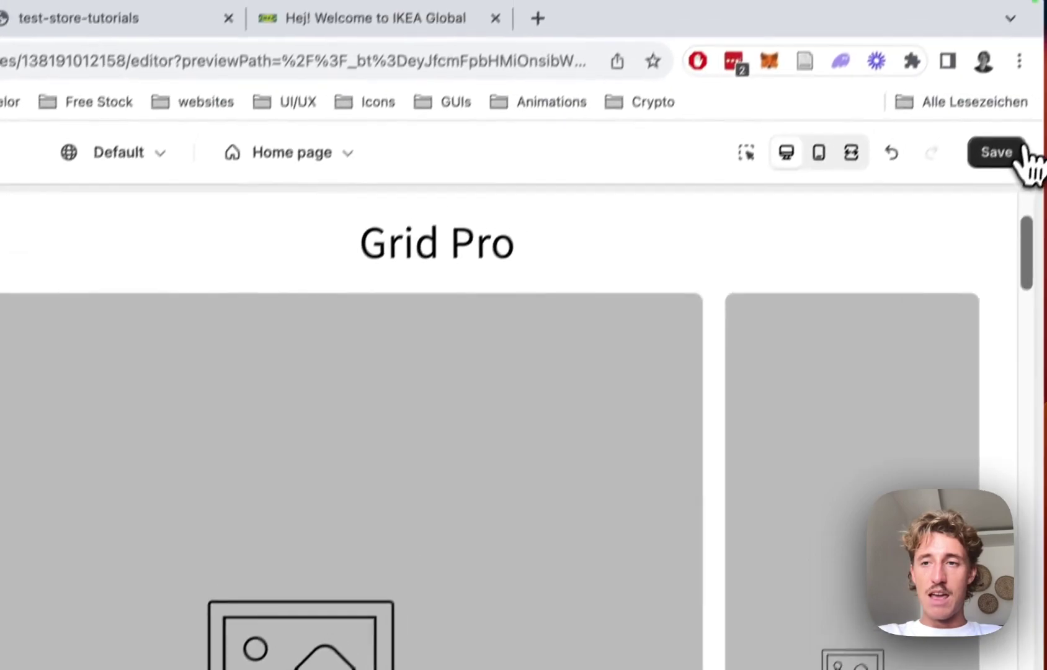
{"action": "left_click", "coordinate": [1010, 153]}
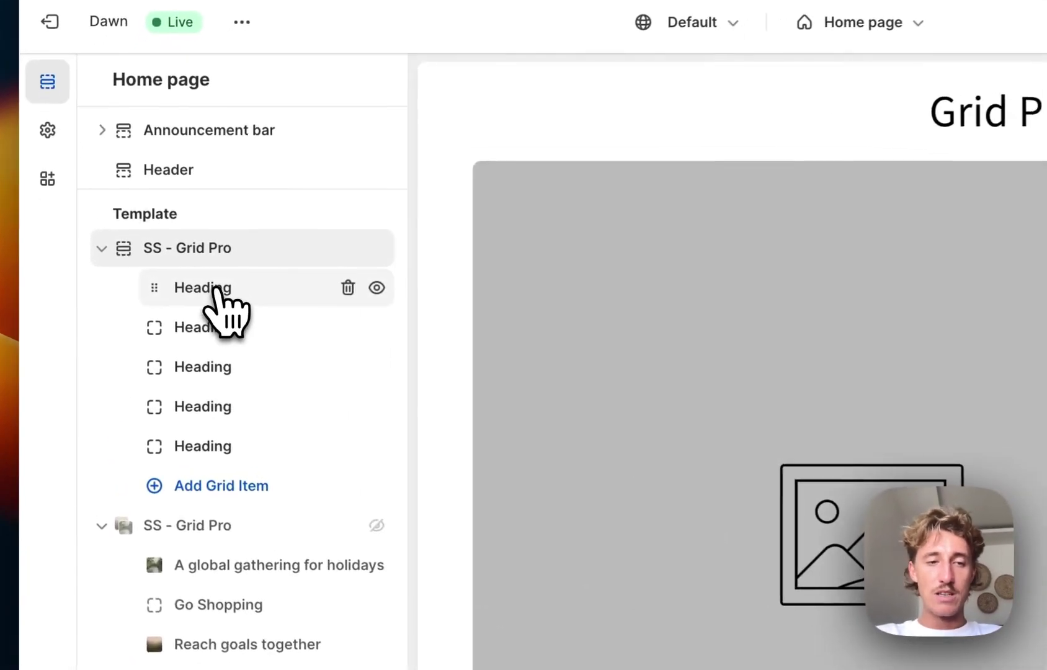
Set the first grid item to 3 columns and 2 rows, then open the second grid item.
{"action": "left_click", "coordinate": [146, 291]}
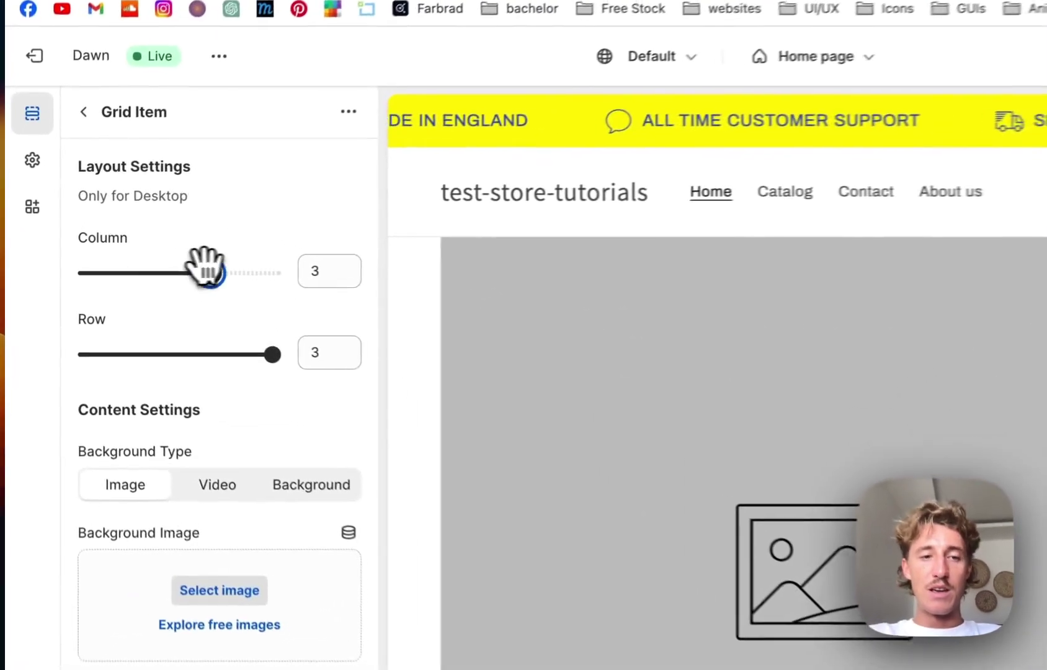
{"action": "left_click_drag", "start_coordinate": [155, 265], "coordinate": [114, 265]}
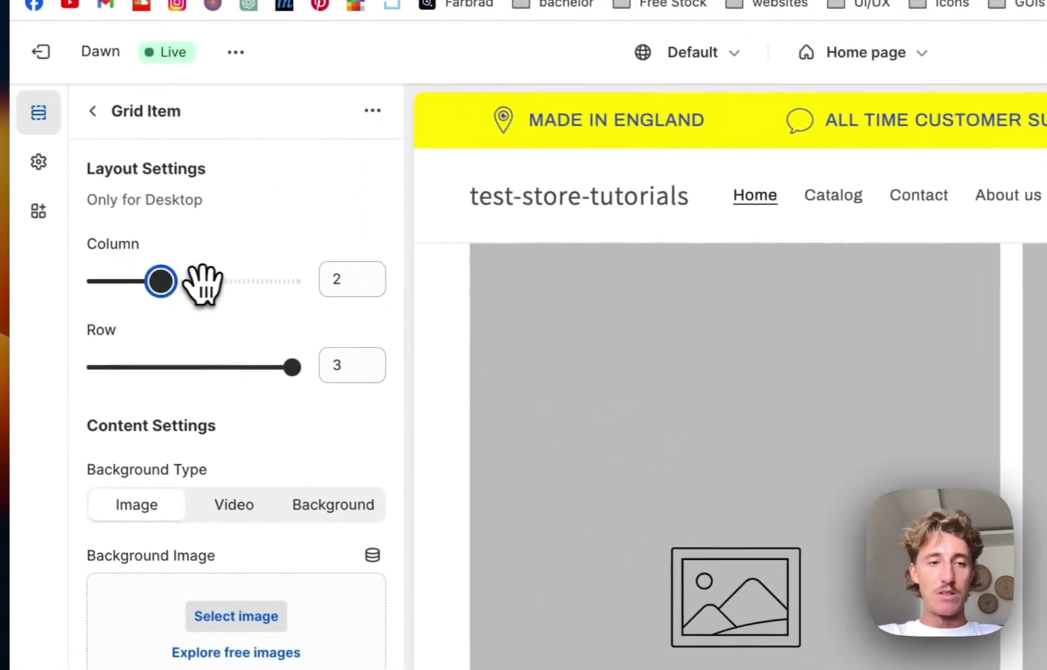
{"action": "left_click_drag", "start_coordinate": [202, 282], "coordinate": [208, 282]}
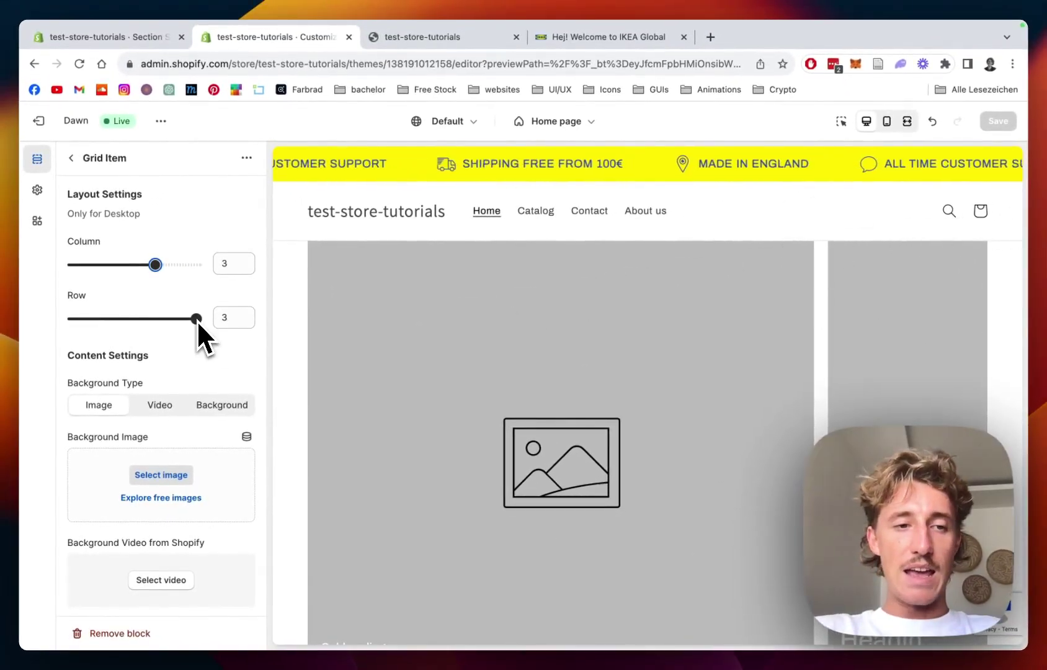
{"action": "scroll", "coordinate": [496, 391], "scroll_direction": "down", "scroll_amount": 2}
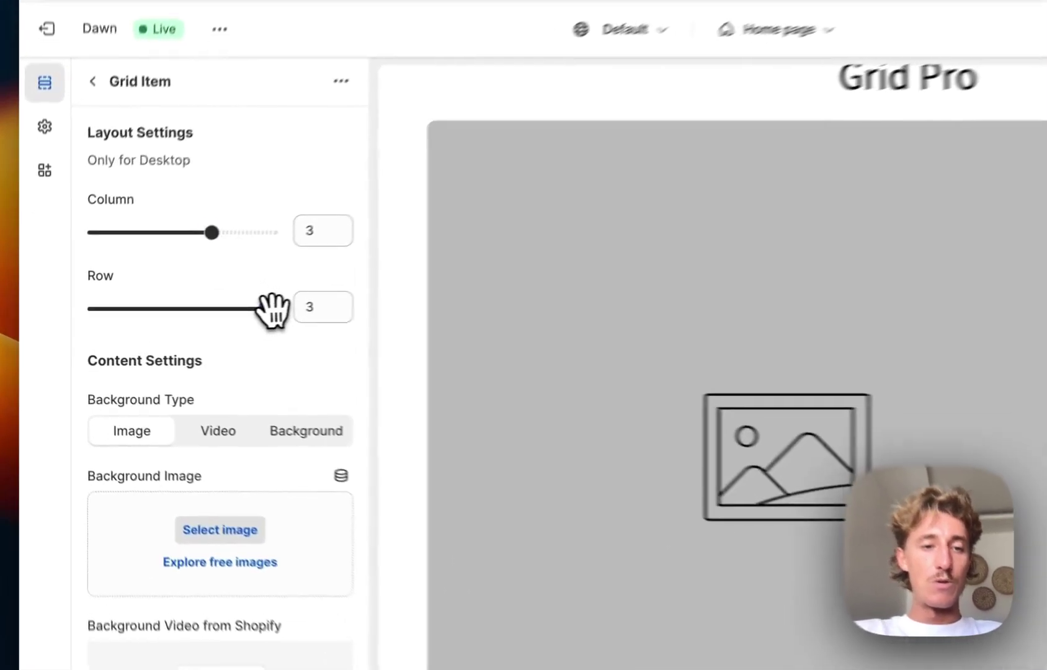
{"action": "left_click_drag", "start_coordinate": [273, 308], "coordinate": [207, 311]}
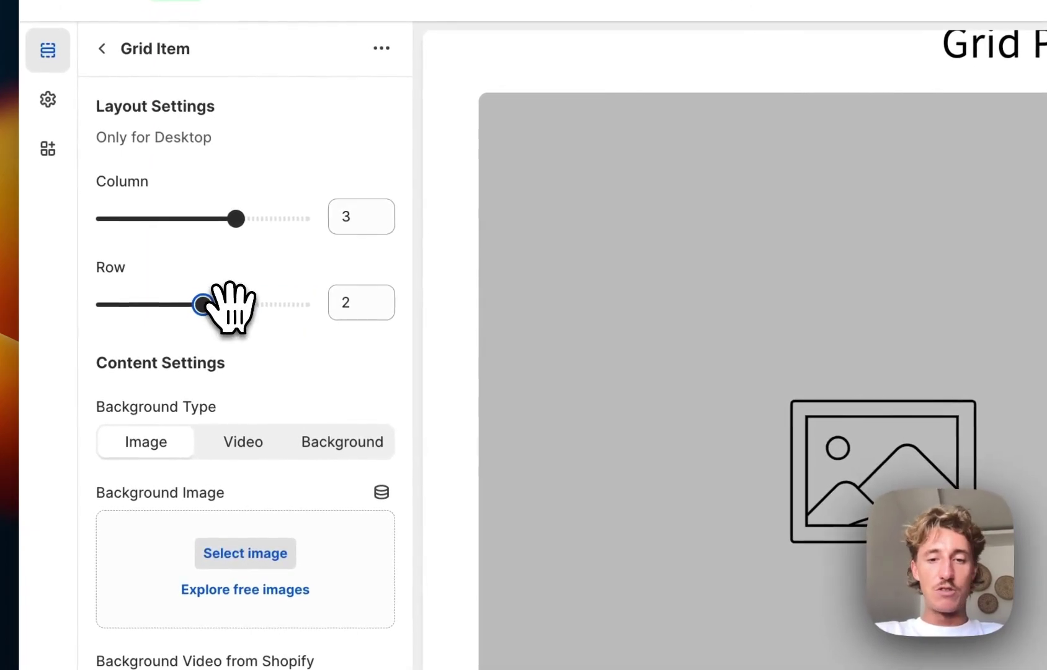
{"action": "scroll", "coordinate": [800, 434], "scroll_direction": "down", "scroll_amount": 3}
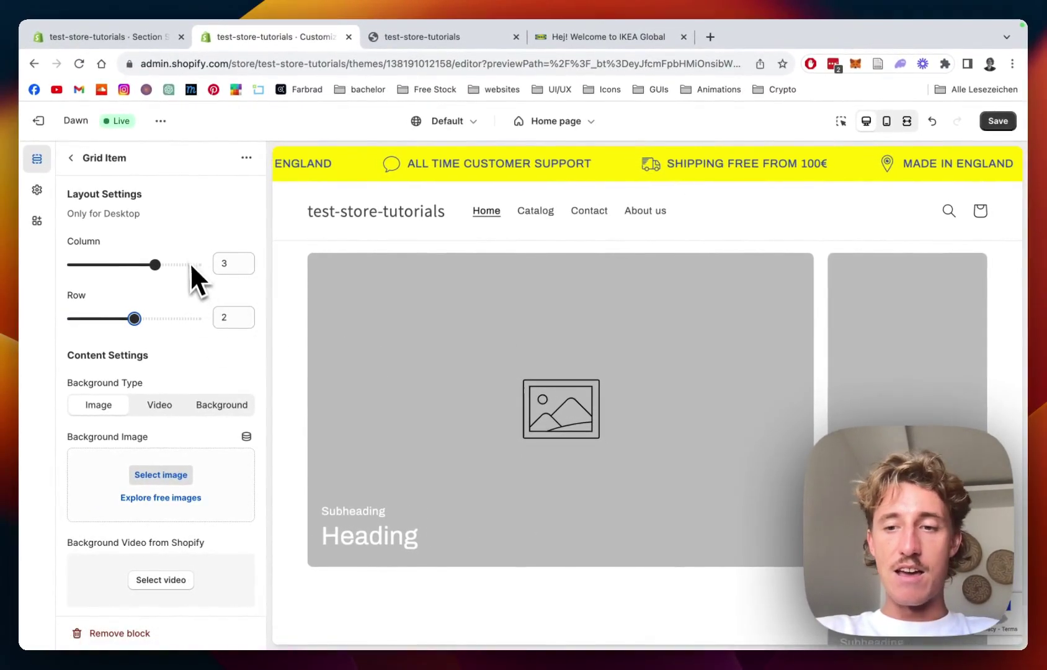
{"action": "scroll", "coordinate": [689, 346], "scroll_direction": "down", "scroll_amount": 2}
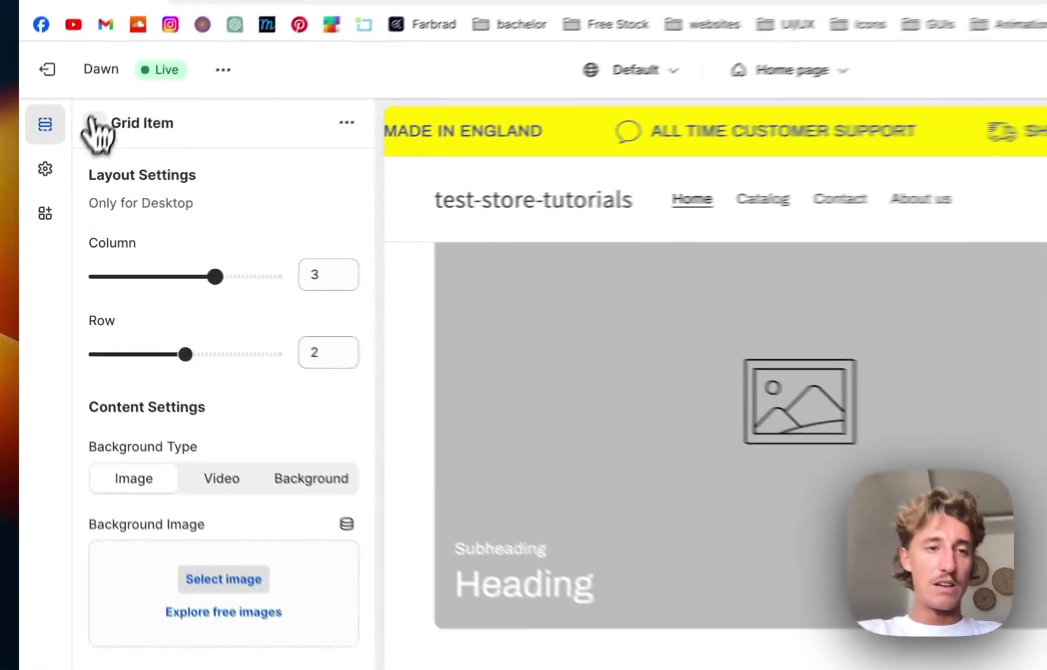
{"action": "left_click", "coordinate": [71, 157]}
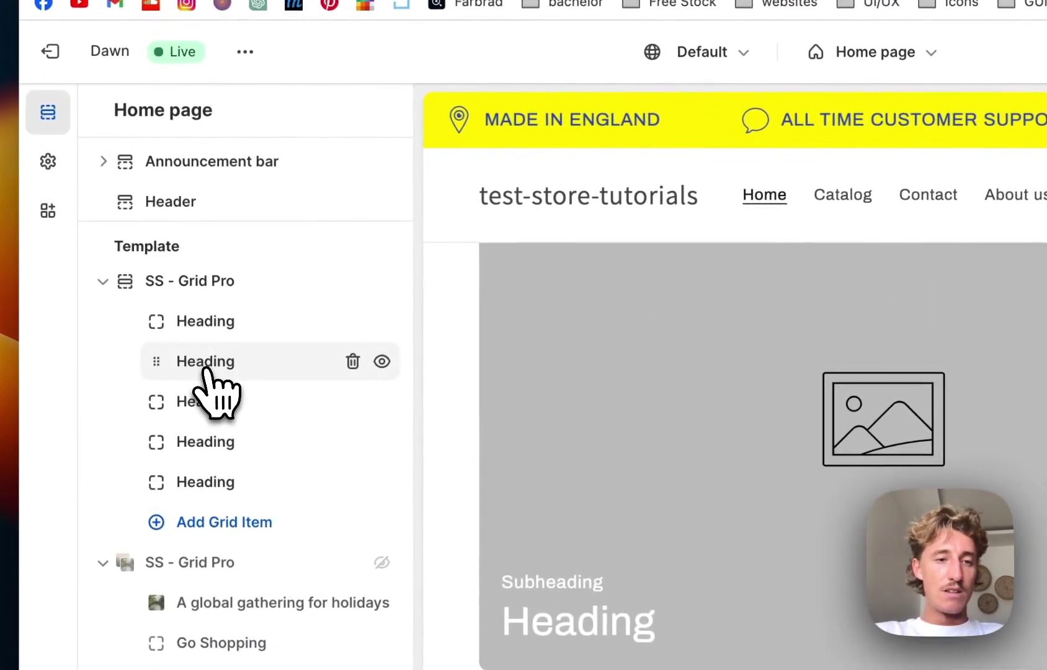
{"action": "left_click", "coordinate": [206, 371]}
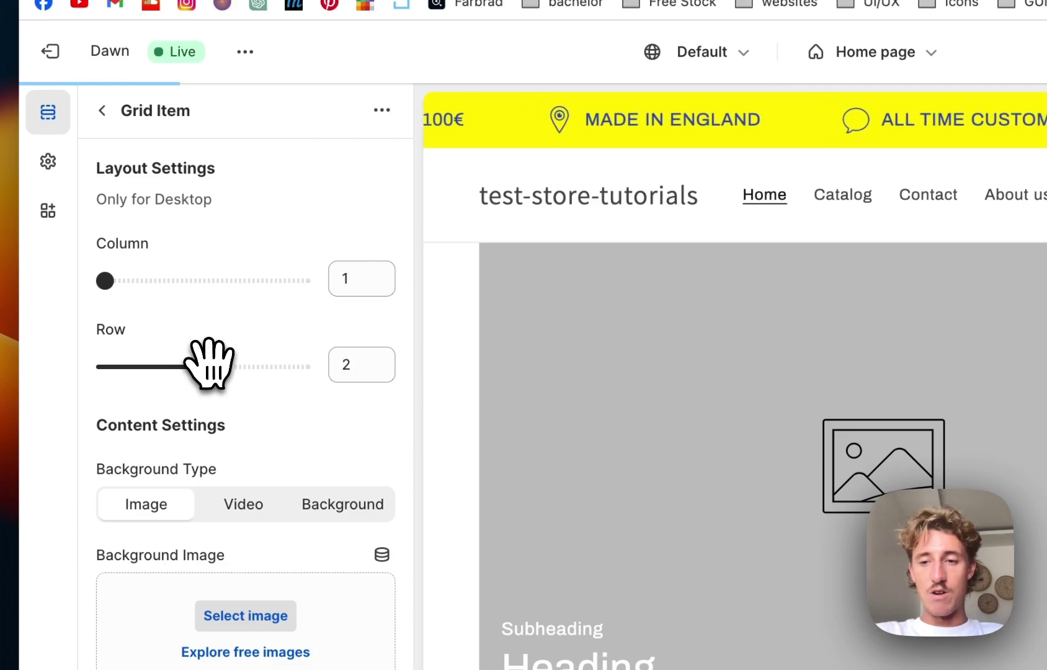
Give the first grid item the ploggingvideooptimised forest-bridge video as its background.
{"action": "left_click", "coordinate": [103, 112]}
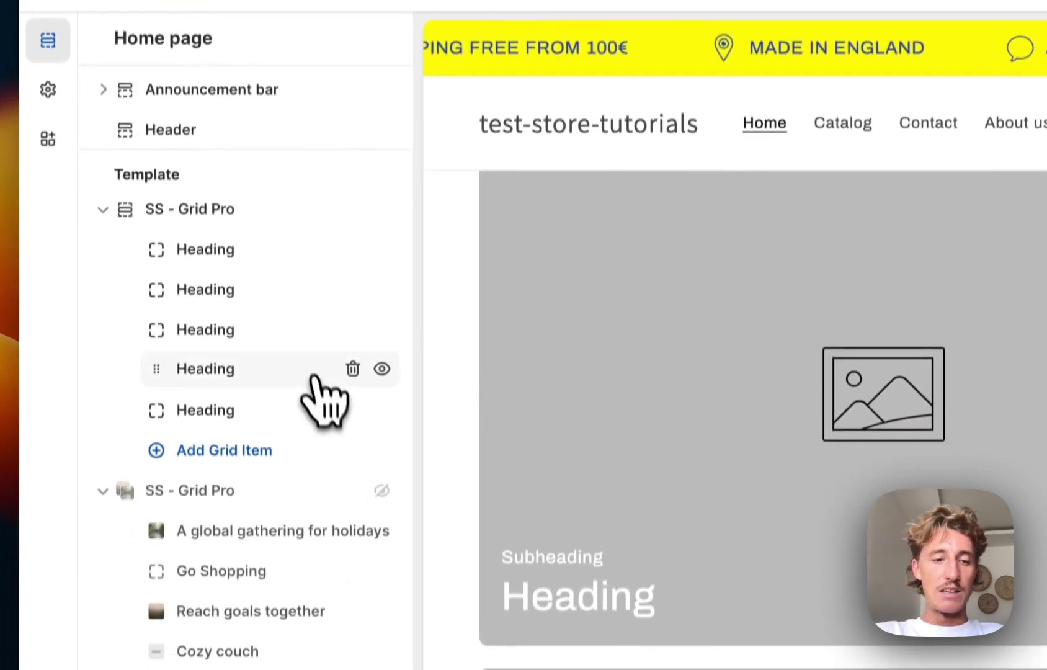
{"action": "scroll", "coordinate": [316, 459], "scroll_direction": "down", "scroll_amount": 2}
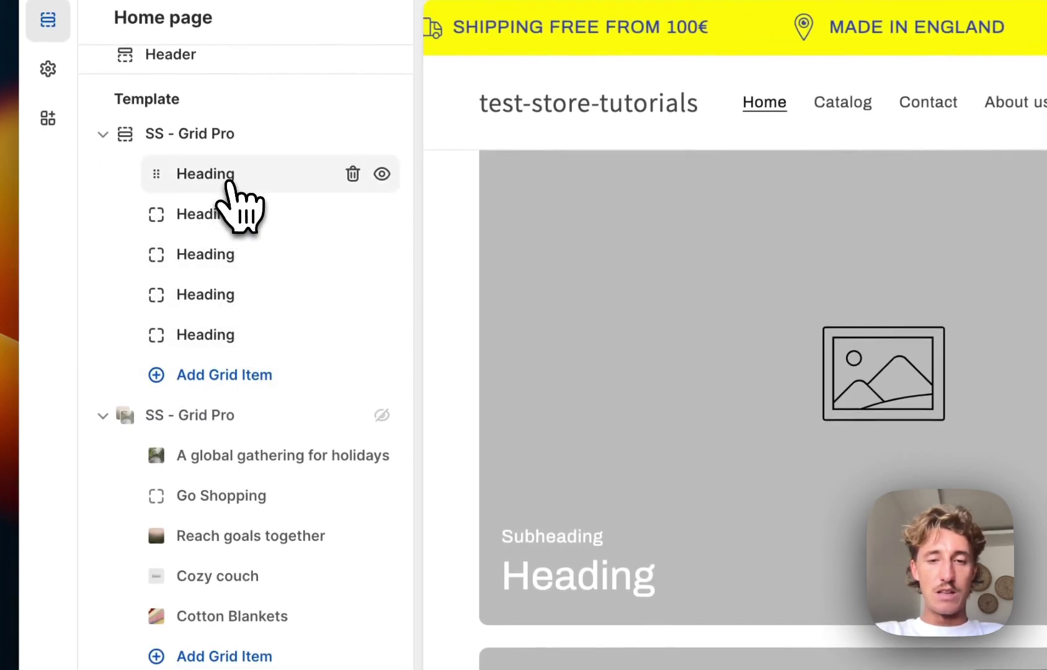
{"action": "left_click", "coordinate": [232, 199]}
{"action": "scroll", "coordinate": [247, 408], "scroll_direction": "down", "scroll_amount": 2}
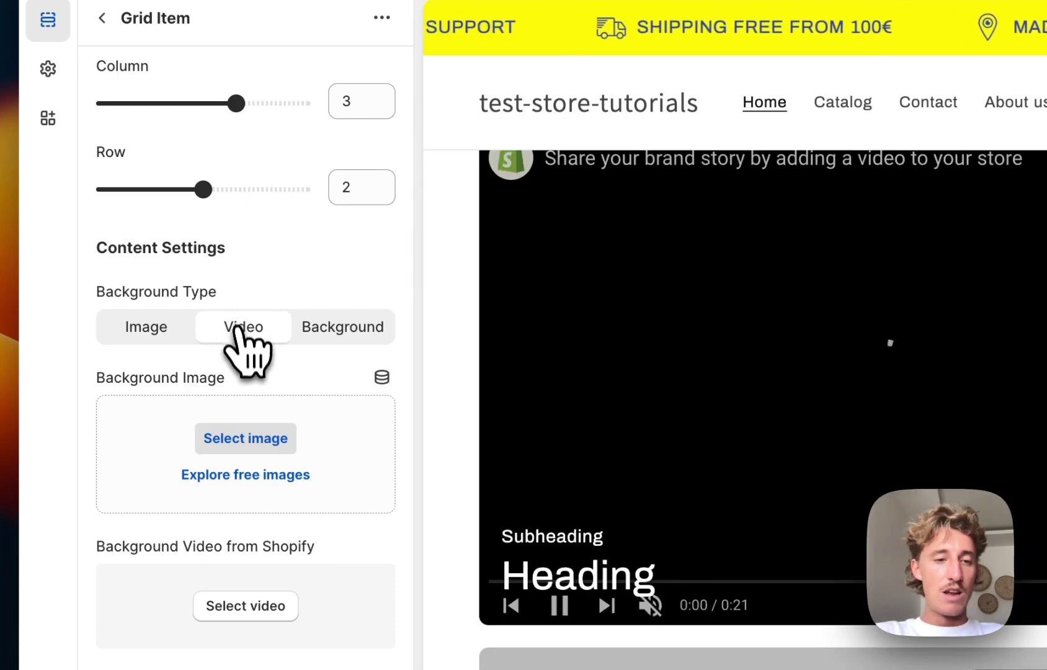
{"action": "scroll", "coordinate": [241, 347], "scroll_direction": "down", "scroll_amount": 2}
{"action": "left_click", "coordinate": [241, 524]}
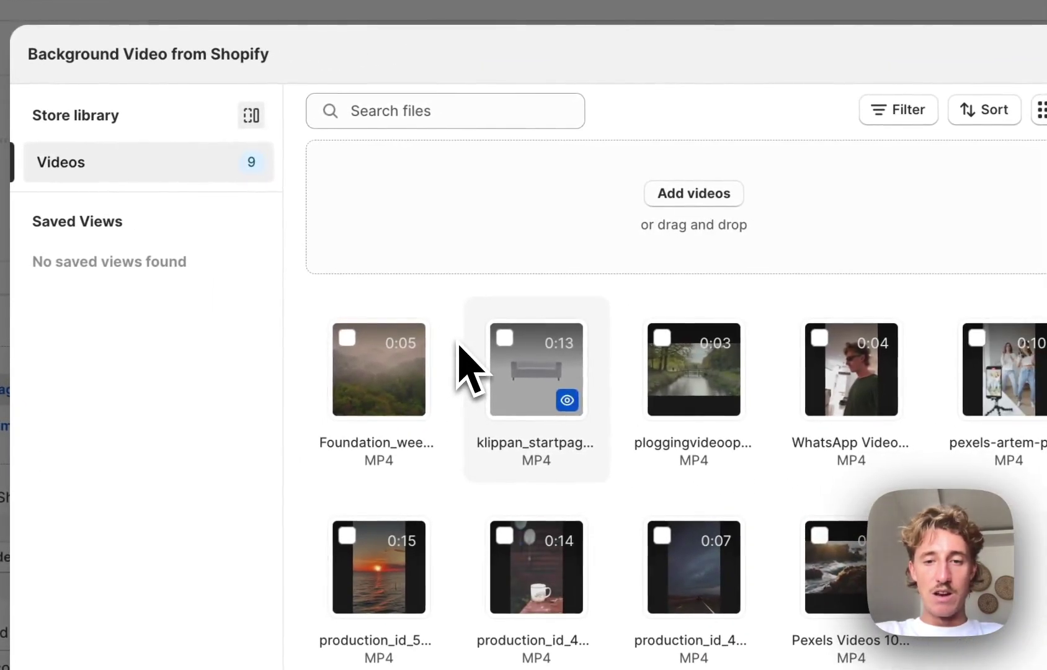
{"action": "left_click", "coordinate": [638, 367]}
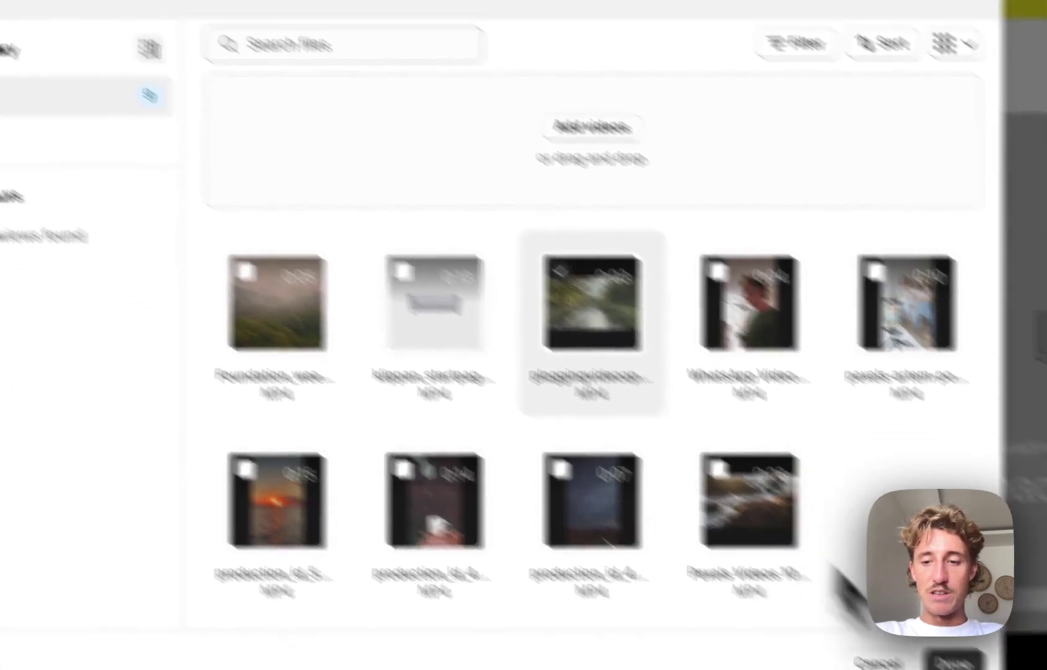
{"action": "left_click", "coordinate": [1046, 669]}
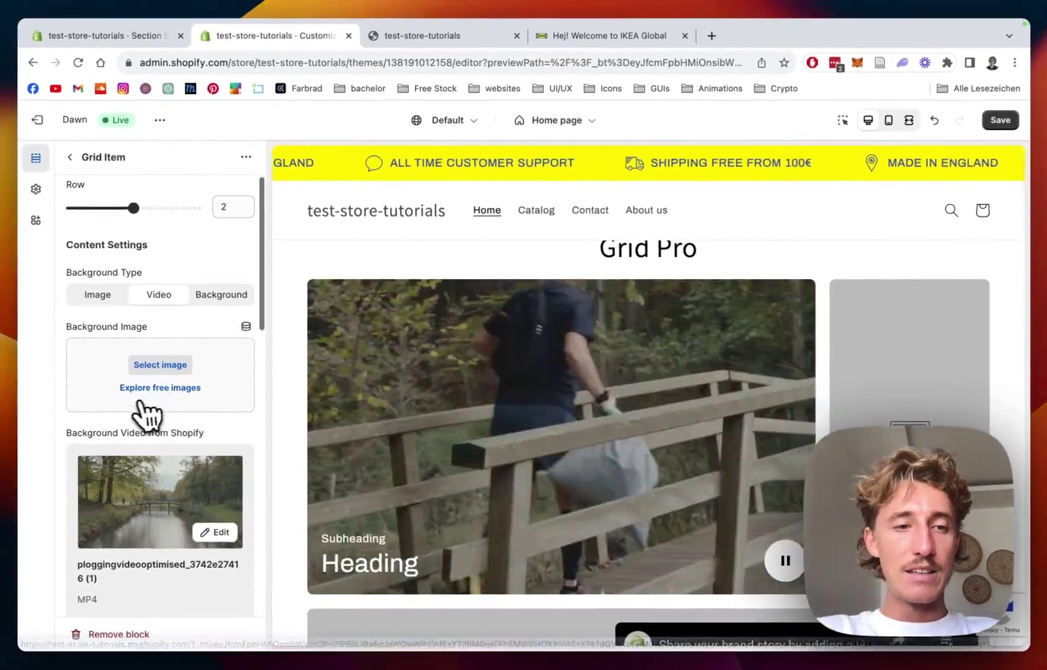
{"action": "scroll", "coordinate": [143, 416], "scroll_direction": "up", "scroll_amount": 1}
{"action": "scroll", "coordinate": [140, 416], "scroll_direction": "down", "scroll_amount": 8}
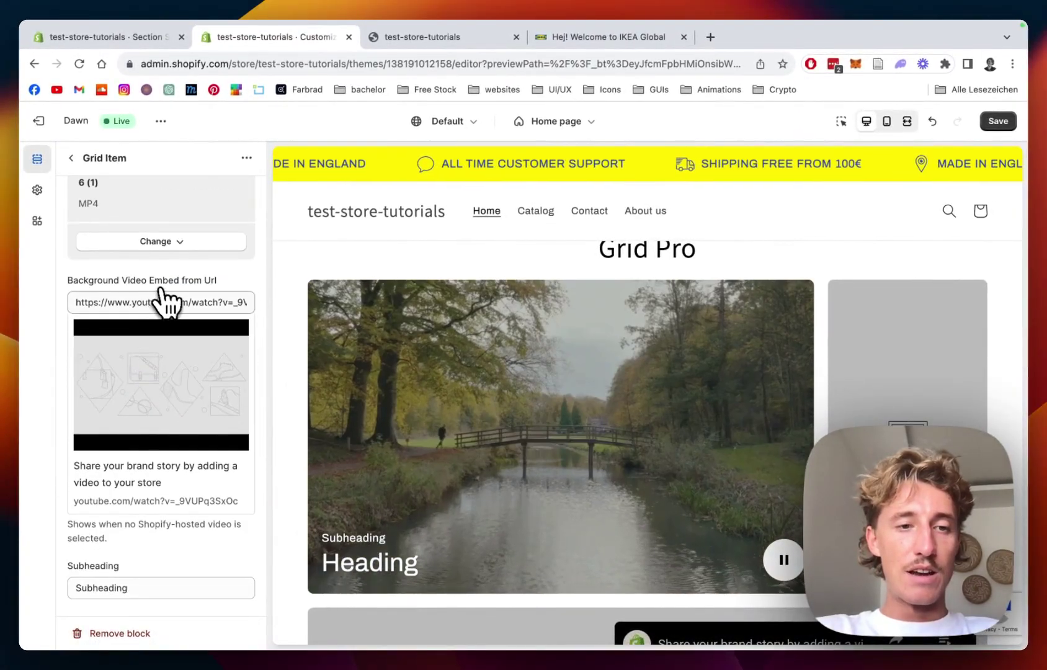
{"action": "scroll", "coordinate": [162, 300], "scroll_direction": "down", "scroll_amount": 2}
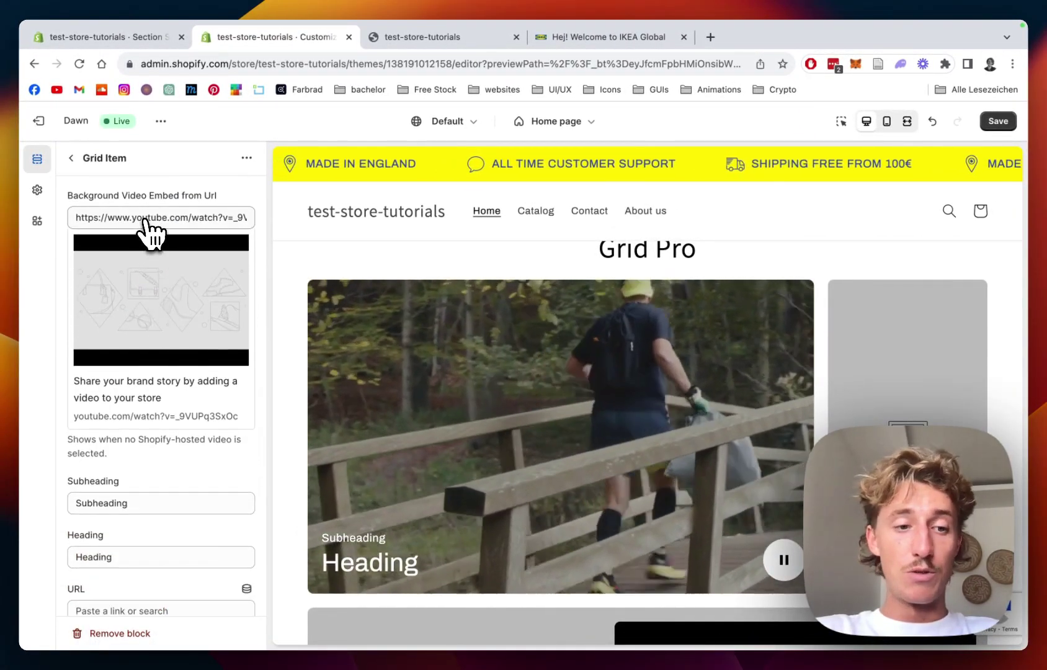
{"action": "scroll", "coordinate": [150, 234], "scroll_direction": "down", "scroll_amount": 3}
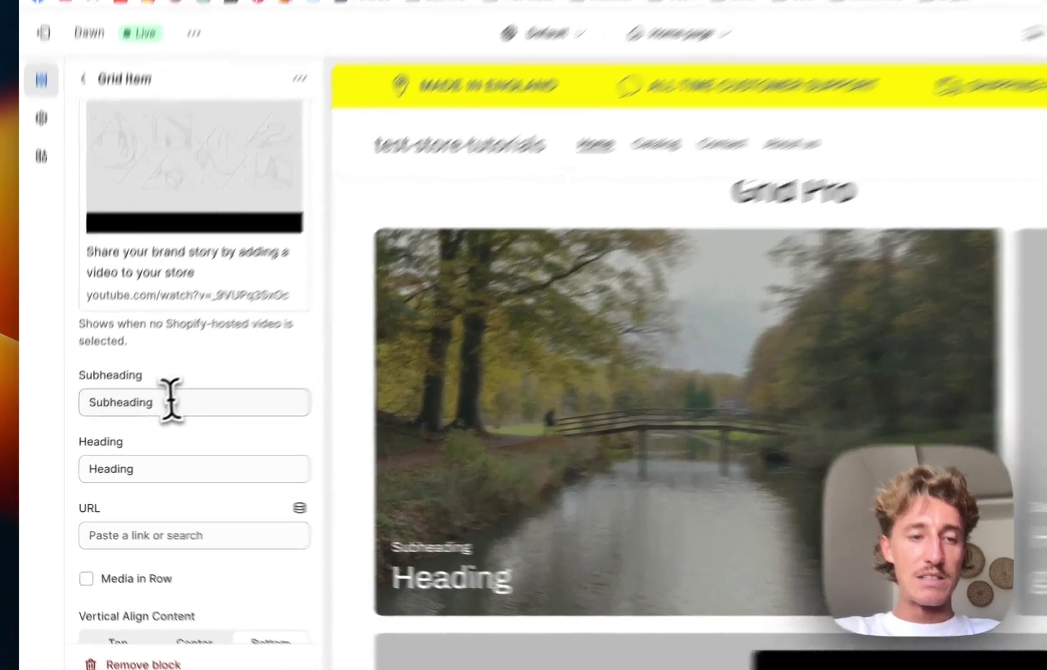
Set the subheading to 'LEts get together' and the heading to 'Hiking adventures starts now'.
{"action": "double_click", "coordinate": [142, 420]}
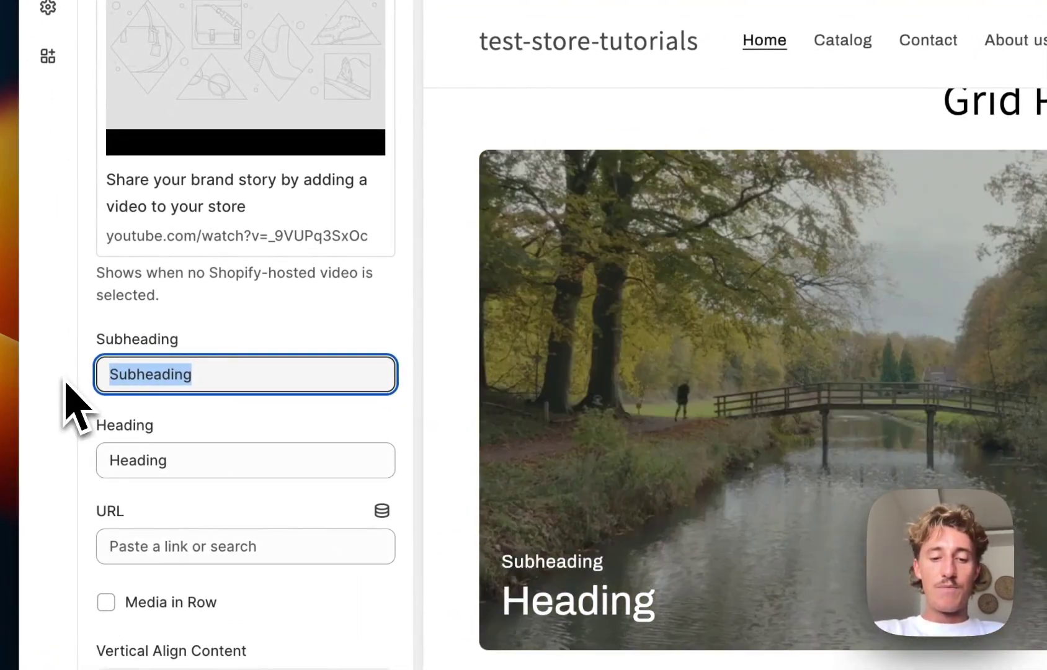
{"action": "type", "text": "LEts"}
{"action": "type", "text": " get "}
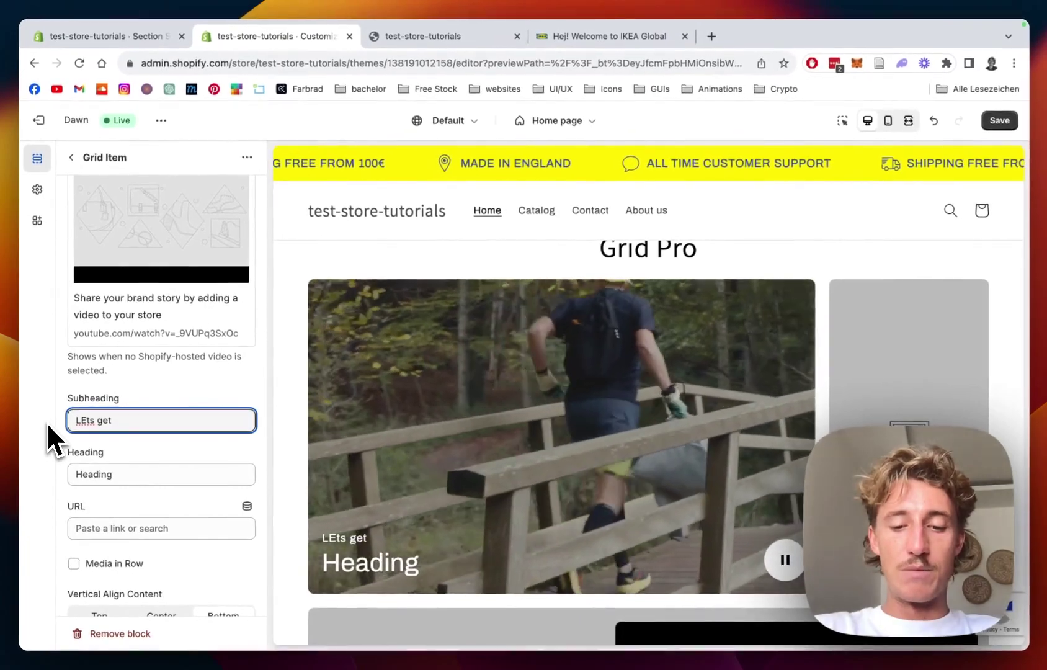
{"action": "type", "text": "together"}
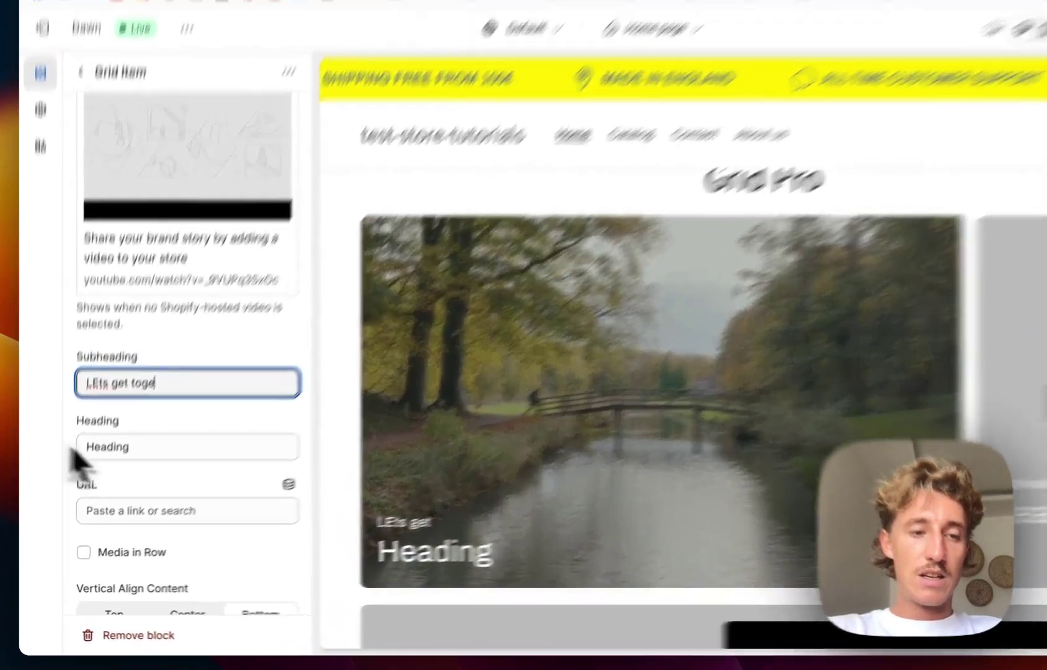
{"action": "key", "text": "Tab"}
{"action": "left_click_drag", "start_coordinate": [60, 397], "coordinate": [63, 402]}
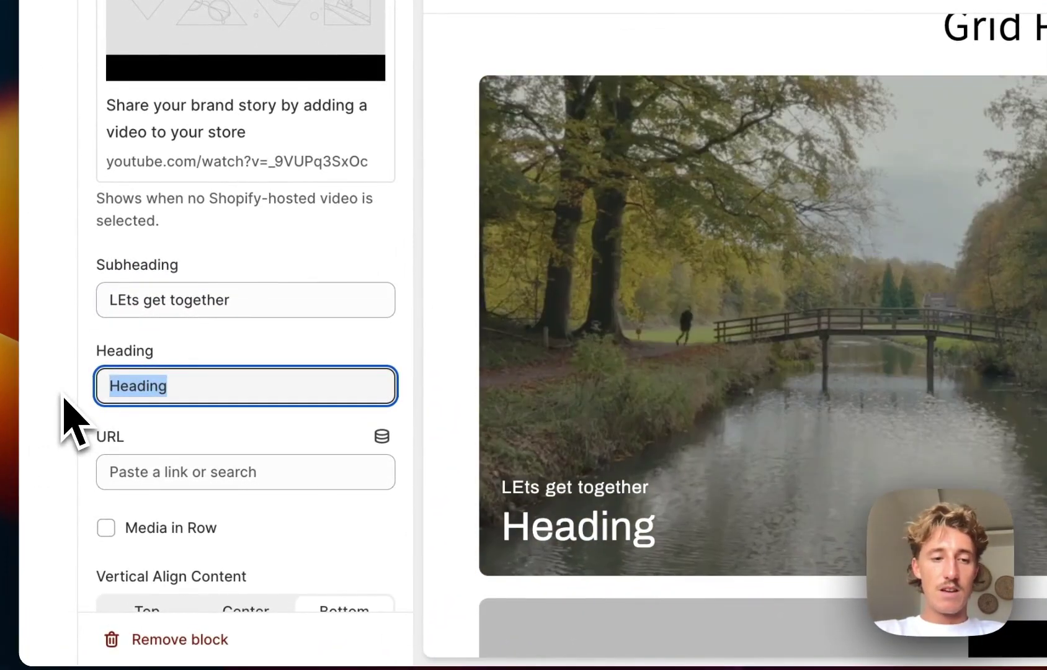
{"action": "type", "text": "Hki"}
{"action": "key", "text": "BackSpace"}
{"action": "key", "text": "BackSpace"}
{"action": "type", "text": "ikin"}
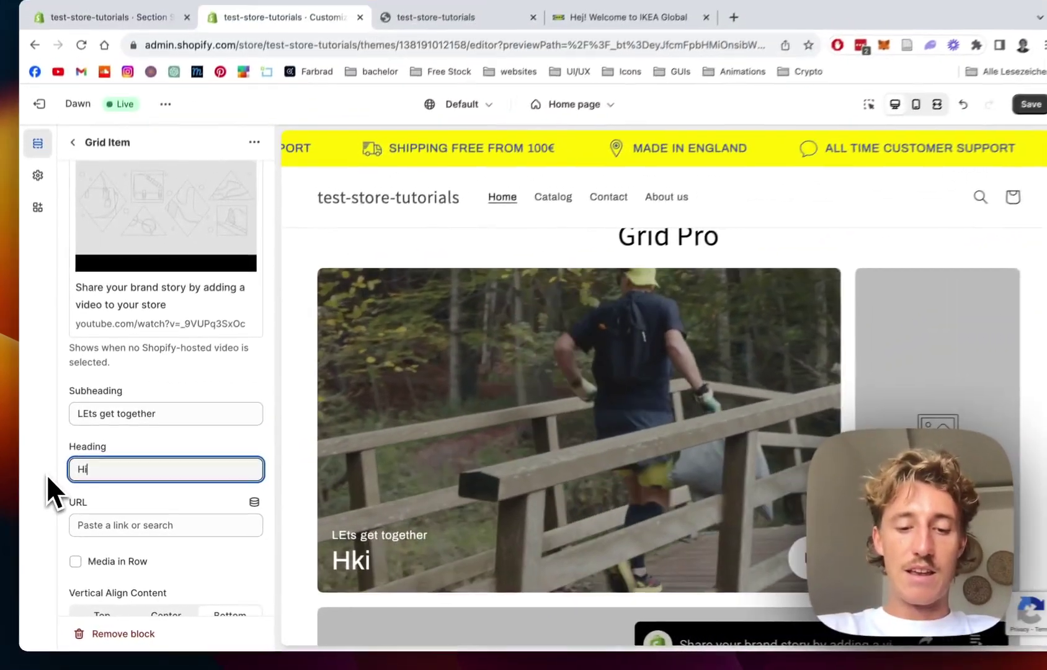
{"action": "type", "text": "g adventu"}
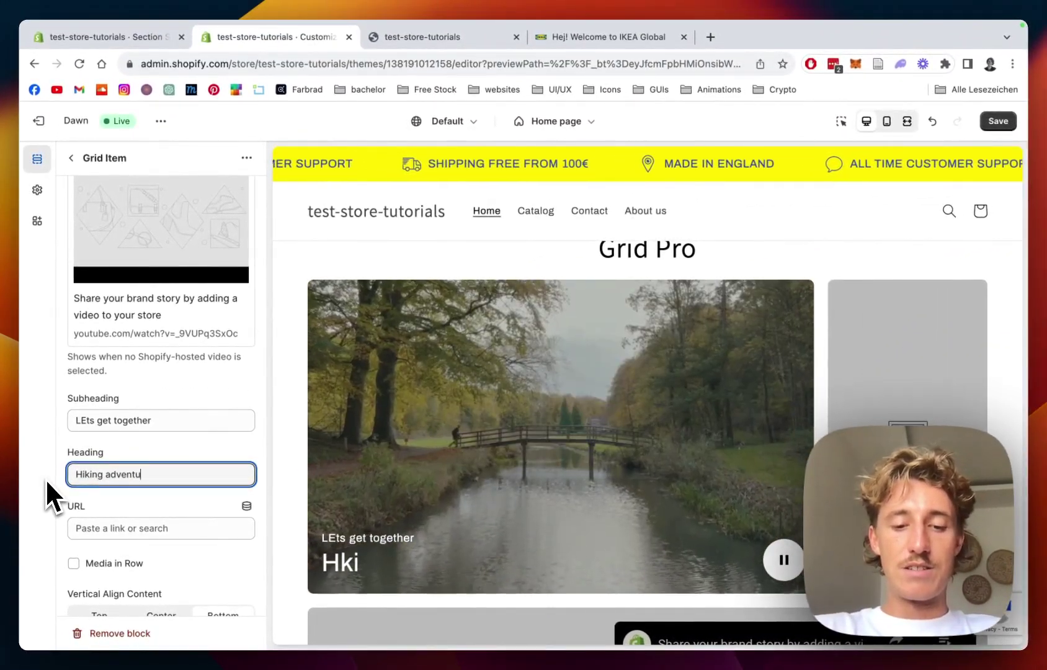
{"action": "type", "text": "res starts now"}
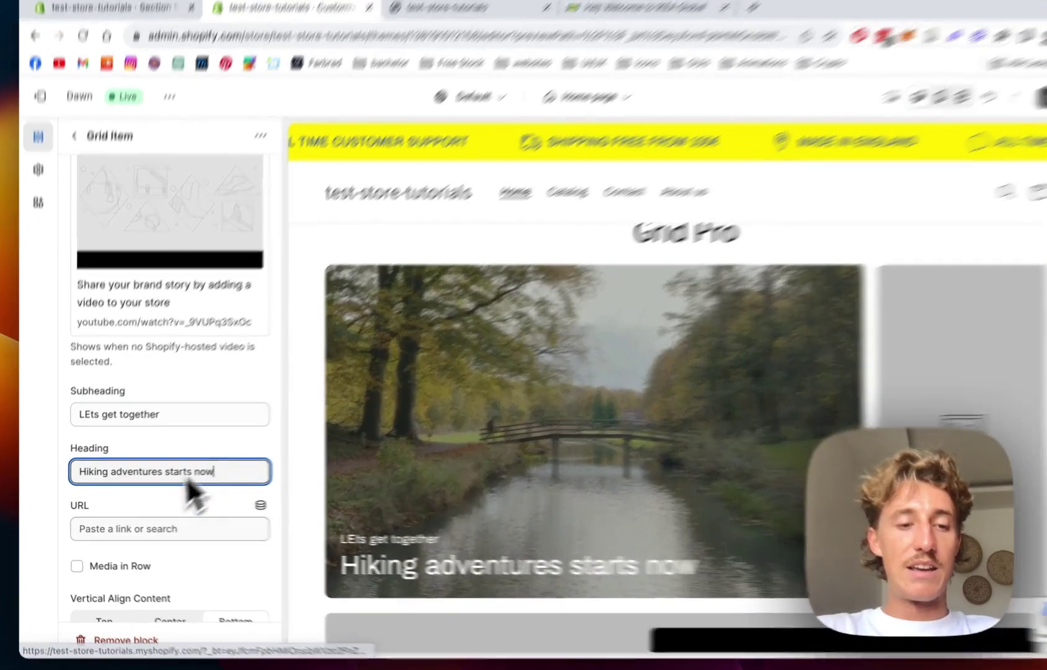
Link the hiking video block to the Backpacks collection.
{"action": "left_click", "coordinate": [152, 528]}
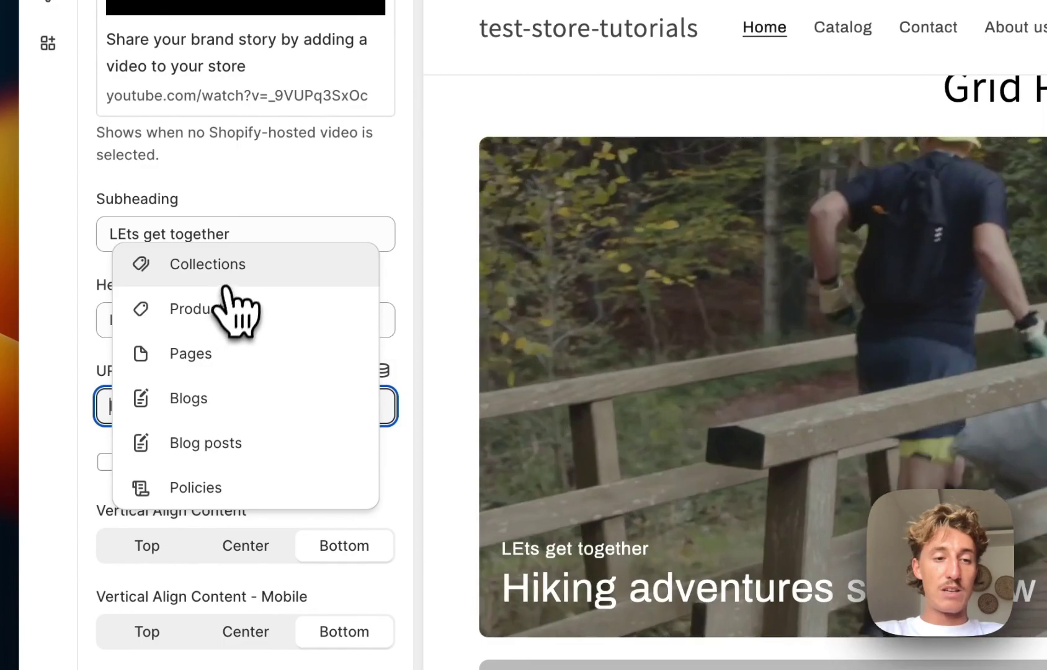
{"action": "left_click", "coordinate": [225, 279]}
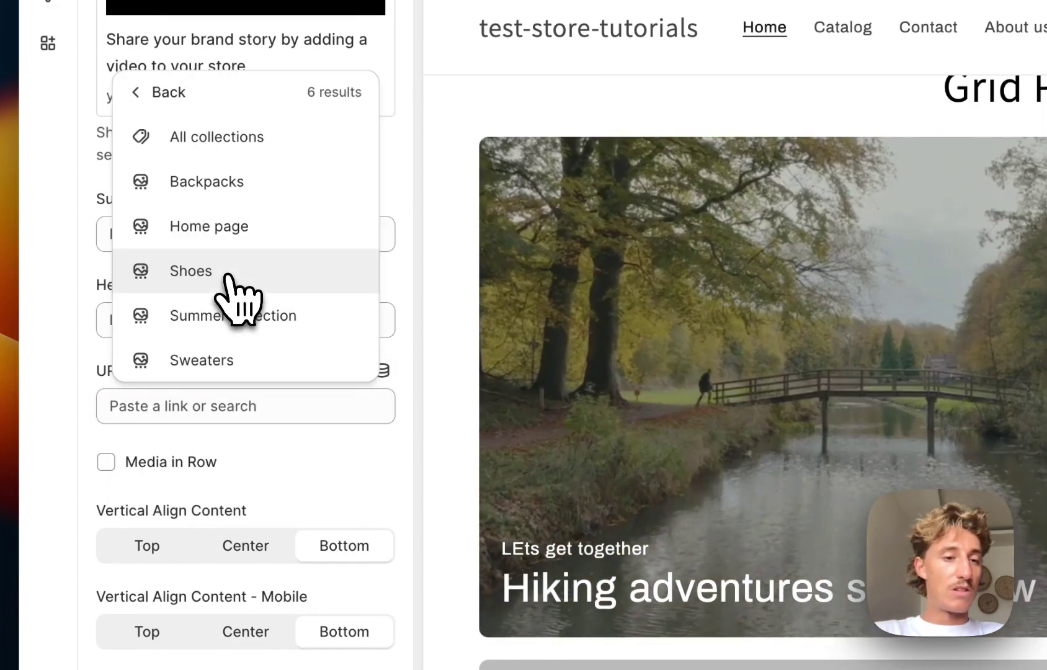
{"action": "left_click", "coordinate": [242, 187]}
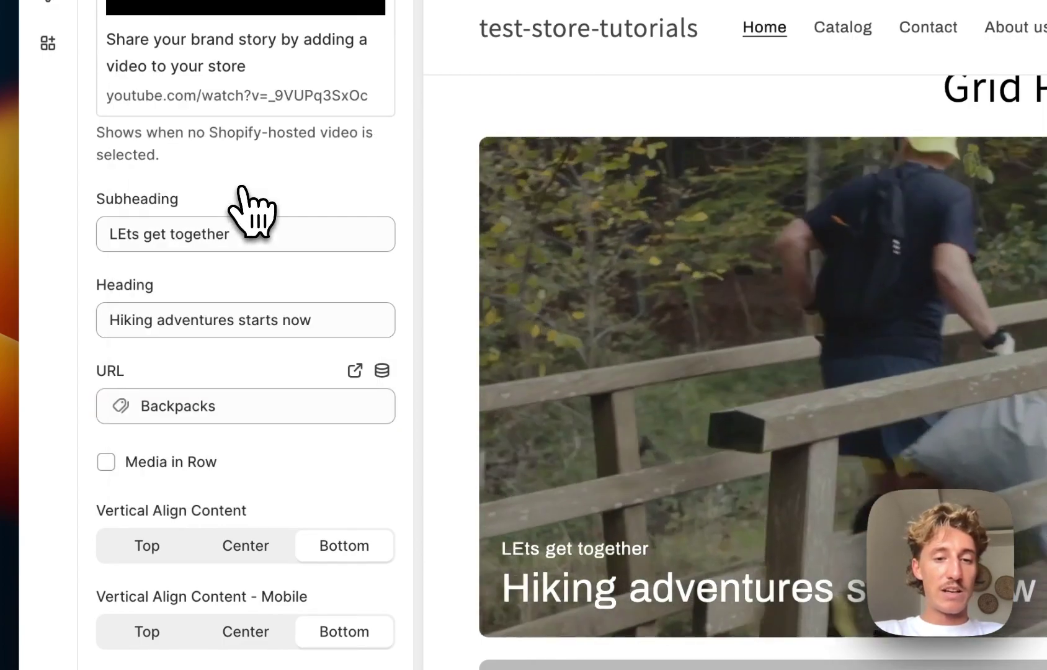
{"action": "scroll", "coordinate": [337, 333], "scroll_direction": "down", "scroll_amount": 3}
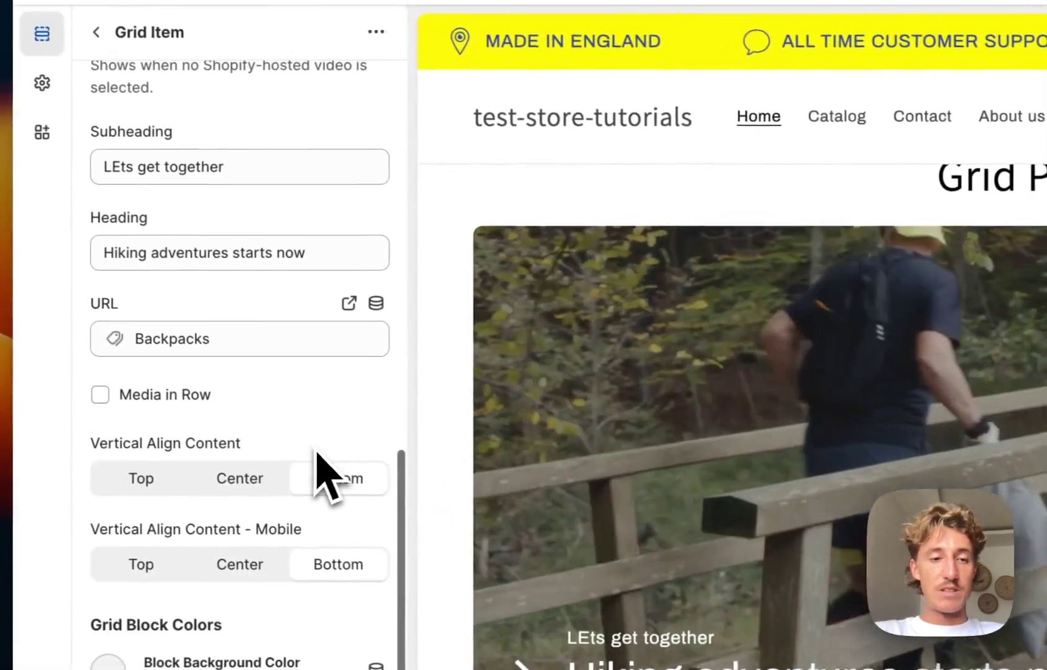
{"action": "scroll", "coordinate": [317, 452], "scroll_direction": "up", "scroll_amount": 3}
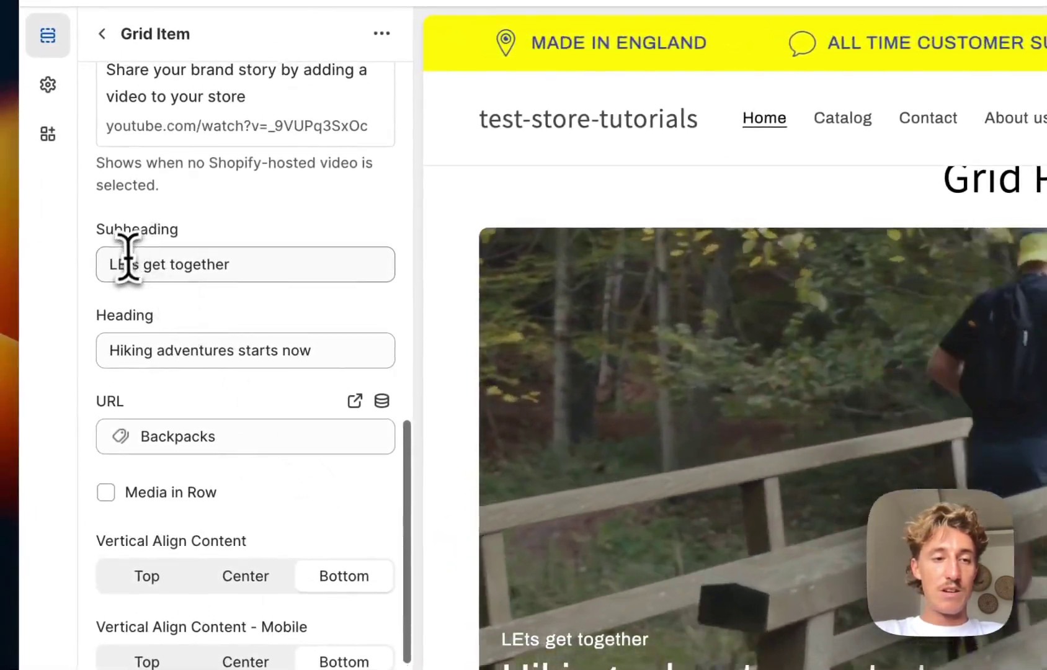
{"action": "scroll", "coordinate": [304, 372], "scroll_direction": "down", "scroll_amount": 5}
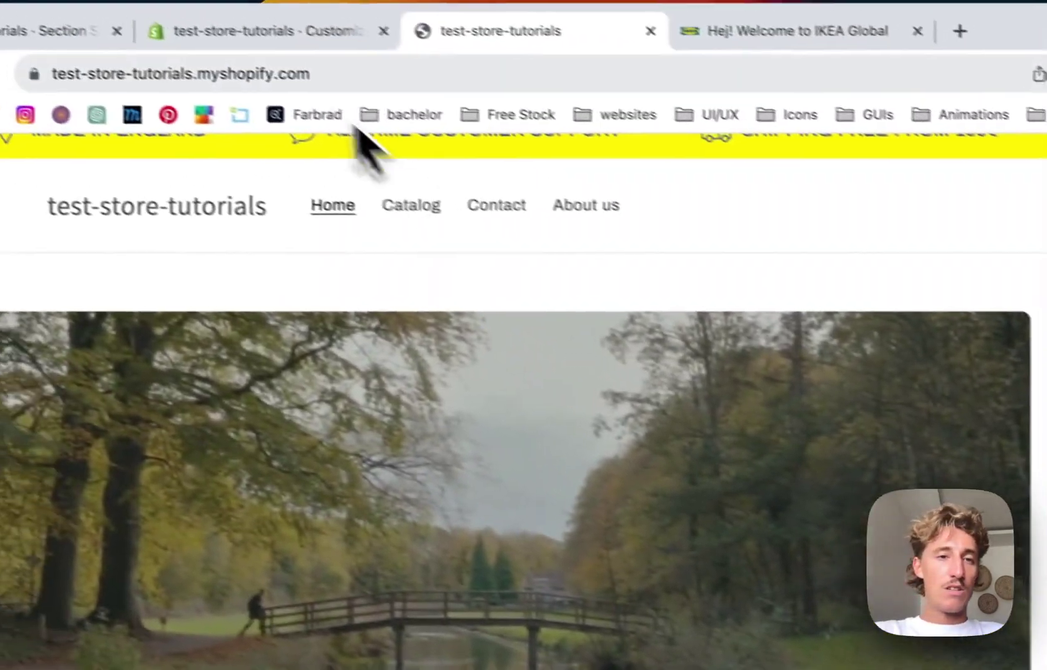
Return to the Customize tab and open the first placeholder Heading block's settings.
{"action": "left_click", "coordinate": [345, 43]}
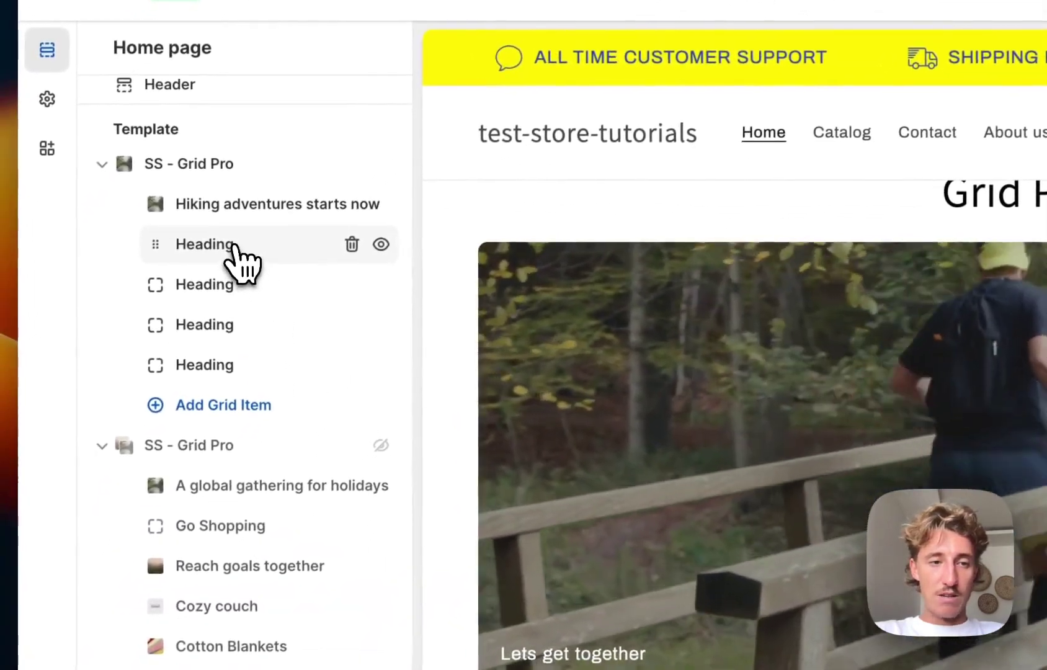
{"action": "left_click", "coordinate": [124, 367]}
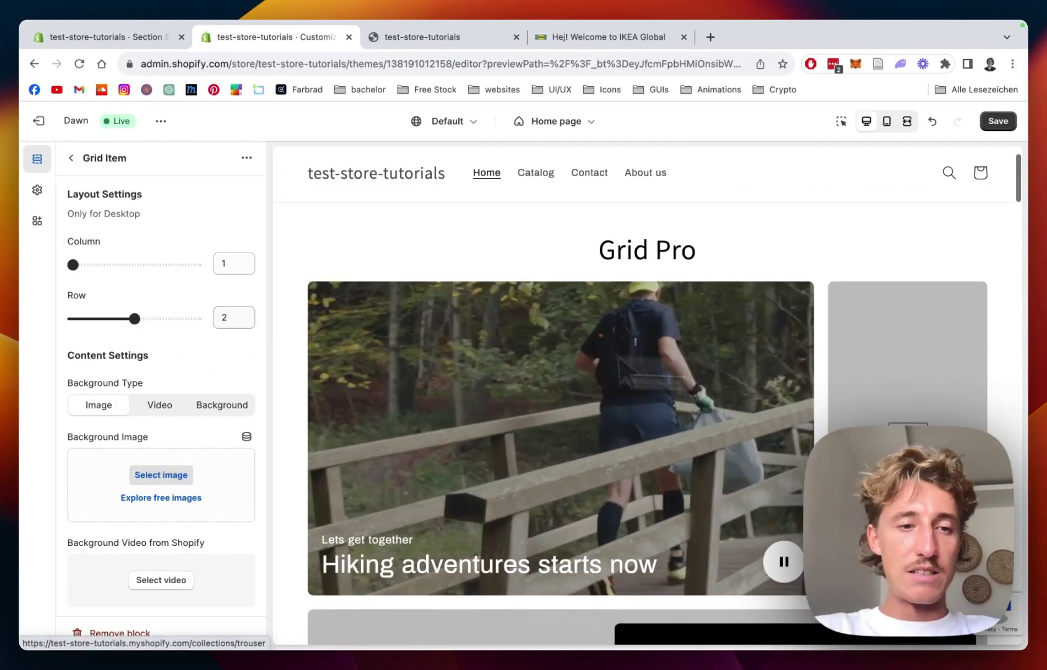
Switch the second block to a plain Background type with subheading 'start' and heading 'Go Shopping'.
{"action": "scroll", "coordinate": [100, 347], "scroll_direction": "down", "scroll_amount": 3}
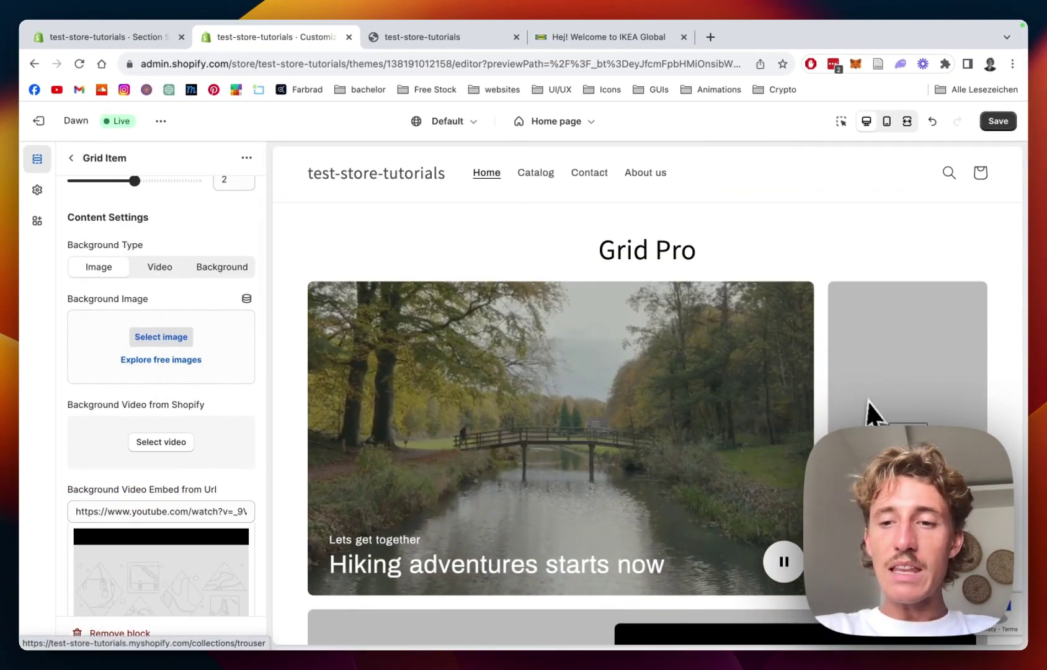
{"action": "scroll", "coordinate": [114, 228], "scroll_direction": "up", "scroll_amount": 3}
{"action": "scroll", "coordinate": [155, 341], "scroll_direction": "down", "scroll_amount": 2}
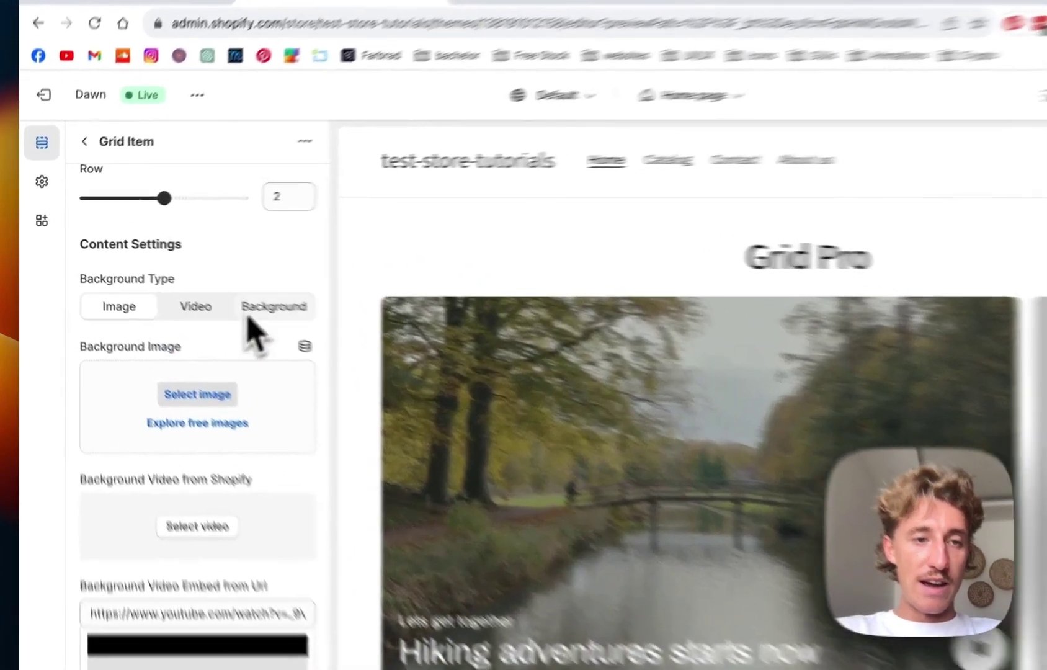
{"action": "left_click", "coordinate": [212, 288]}
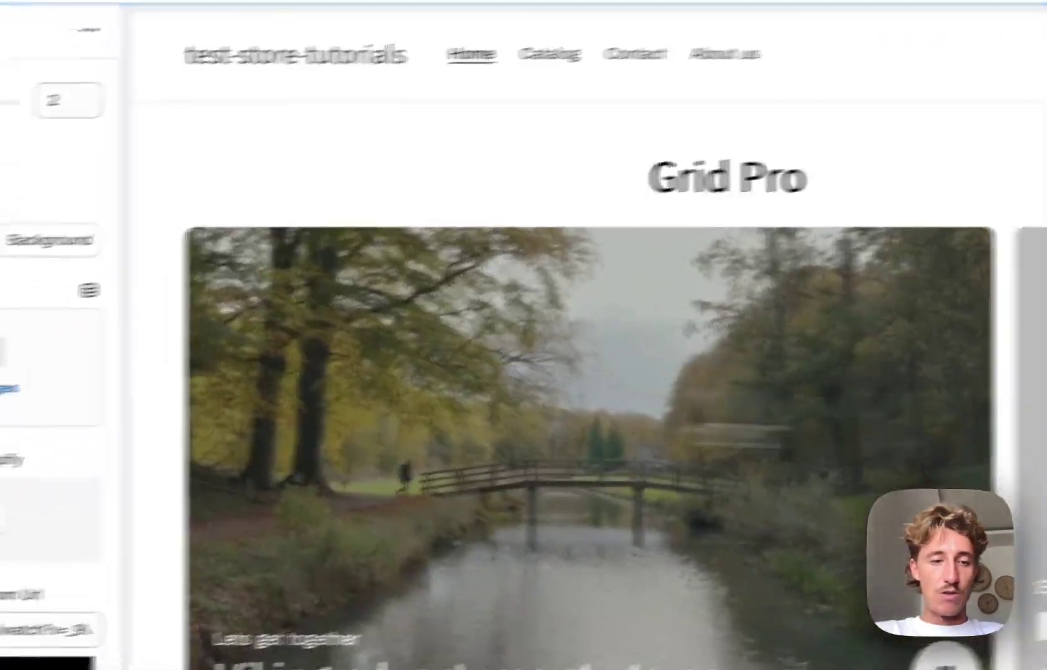
{"action": "scroll", "coordinate": [283, 494], "scroll_direction": "down", "scroll_amount": 8}
{"action": "scroll", "coordinate": [259, 460], "scroll_direction": "up", "scroll_amount": 10}
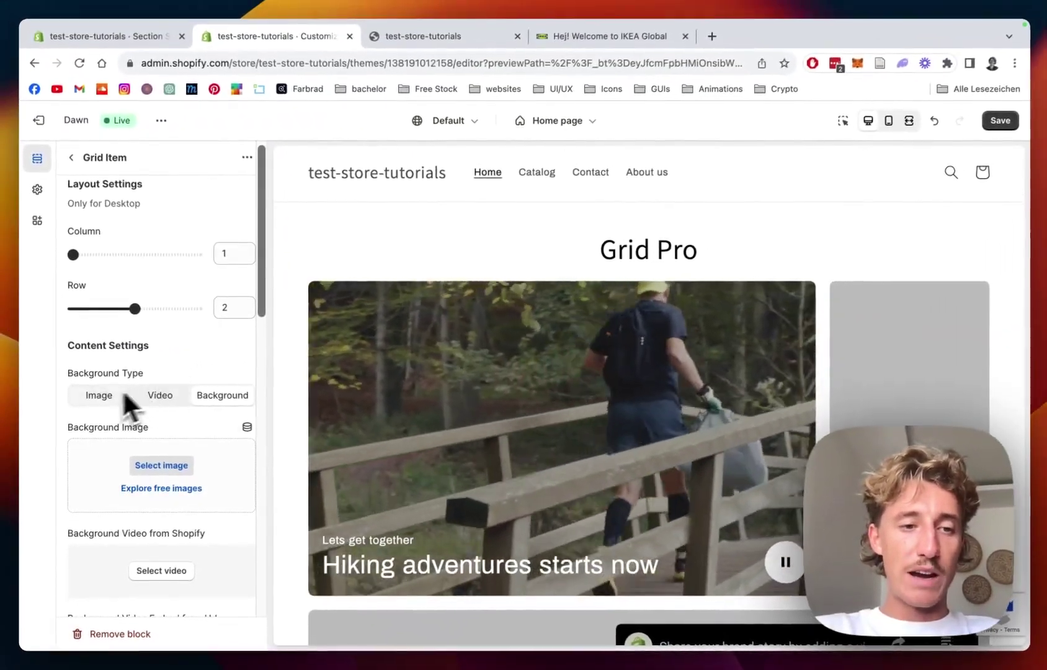
{"action": "scroll", "coordinate": [135, 372], "scroll_direction": "down", "scroll_amount": 10}
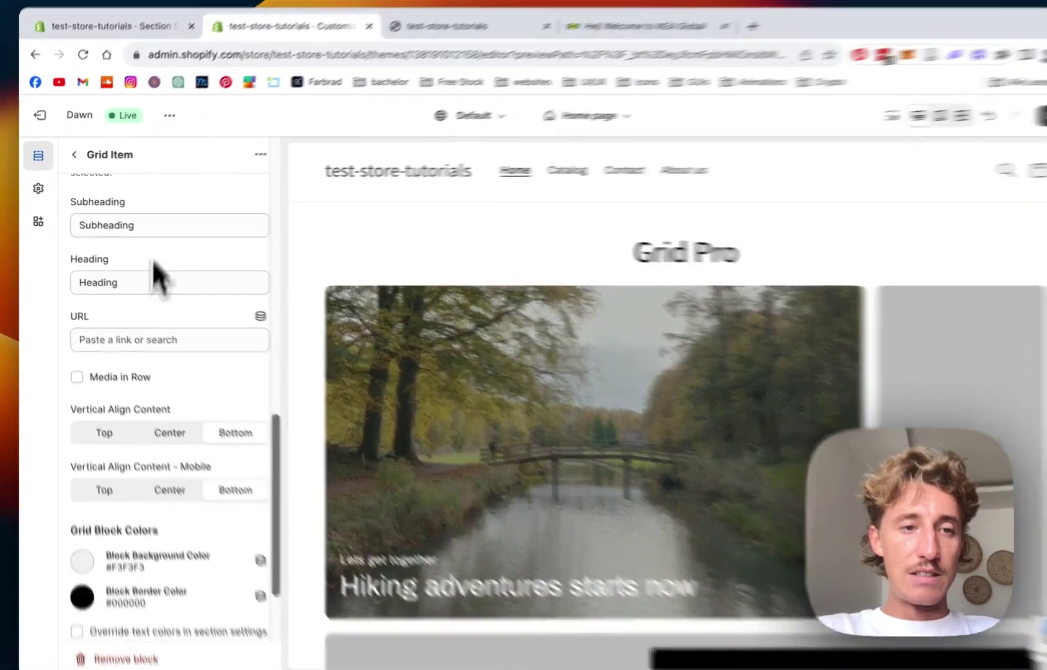
{"action": "double_click", "coordinate": [81, 216]}
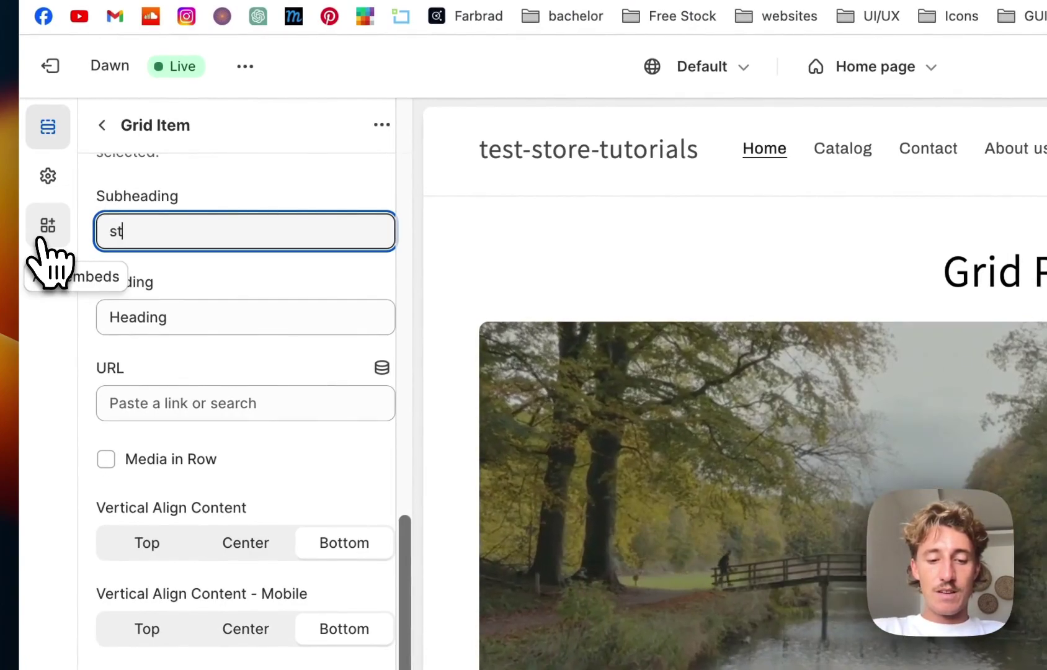
{"action": "mouse_move", "coordinate": [28, 341]}
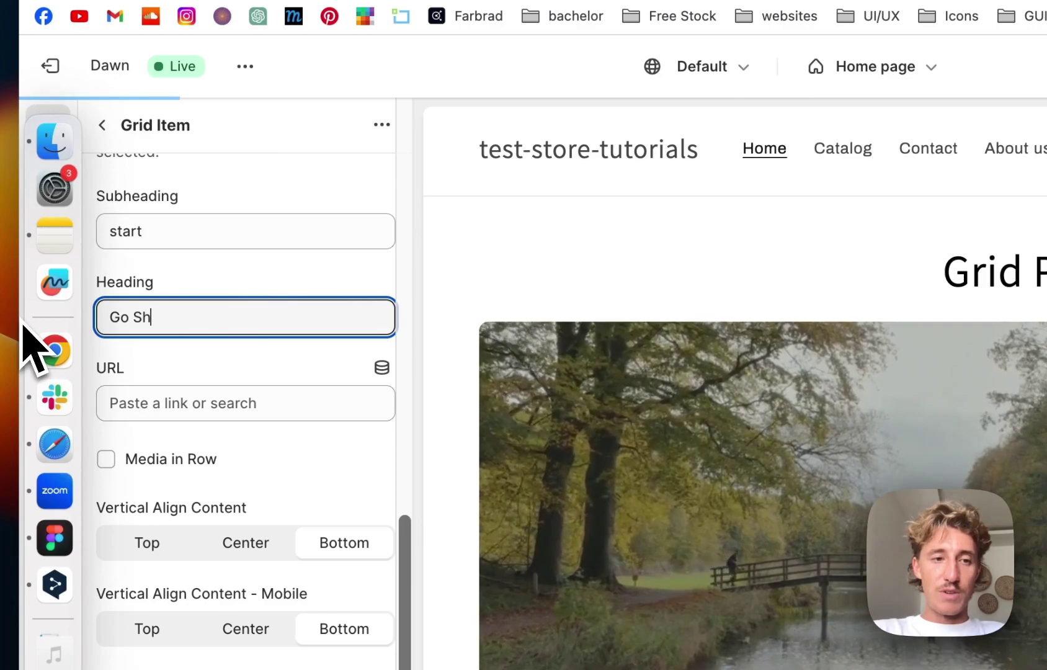
Link the Go Shopping block to the Backpacks collection.
{"action": "scroll", "coordinate": [279, 351], "scroll_direction": "down", "scroll_amount": 2}
{"action": "left_click", "coordinate": [222, 351]}
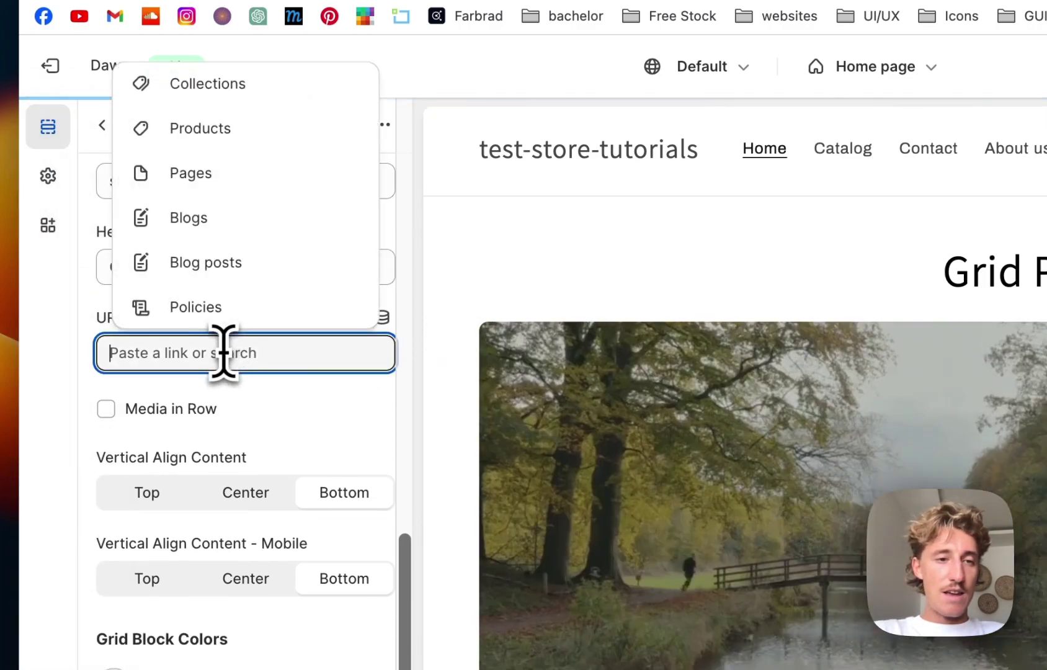
{"action": "left_click", "coordinate": [245, 117]}
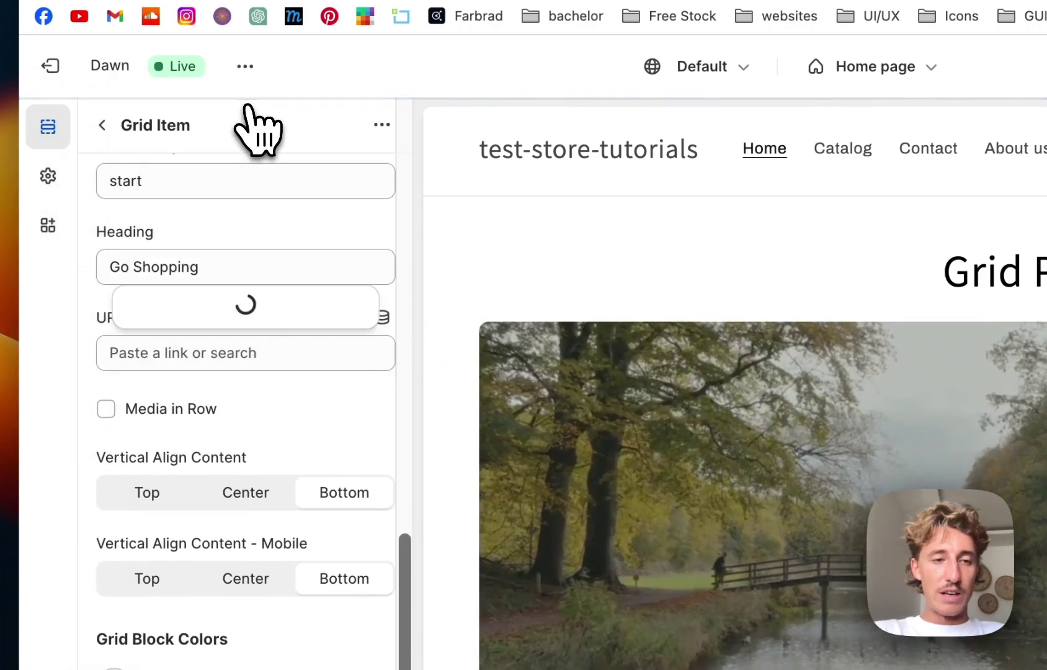
{"action": "left_click", "coordinate": [254, 488]}
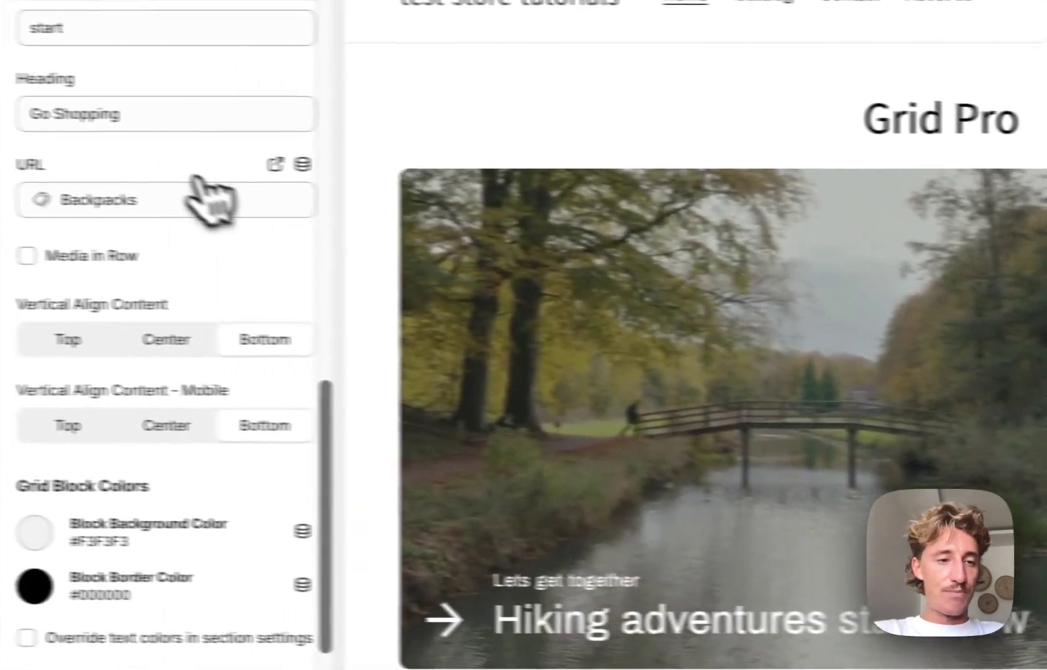
{"action": "scroll", "coordinate": [295, 351], "scroll_direction": "down", "scroll_amount": 3}
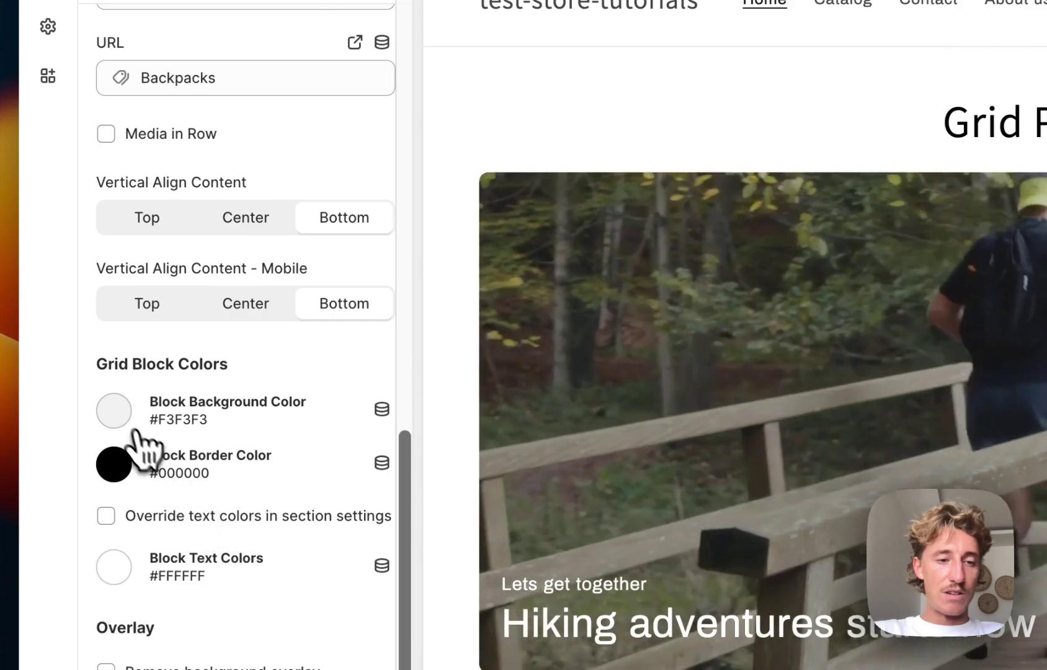
Set the block background to yellow #FFF000, remove the background overlay, and save.
{"action": "left_click", "coordinate": [118, 414]}
{"action": "left_click", "coordinate": [227, 358]}
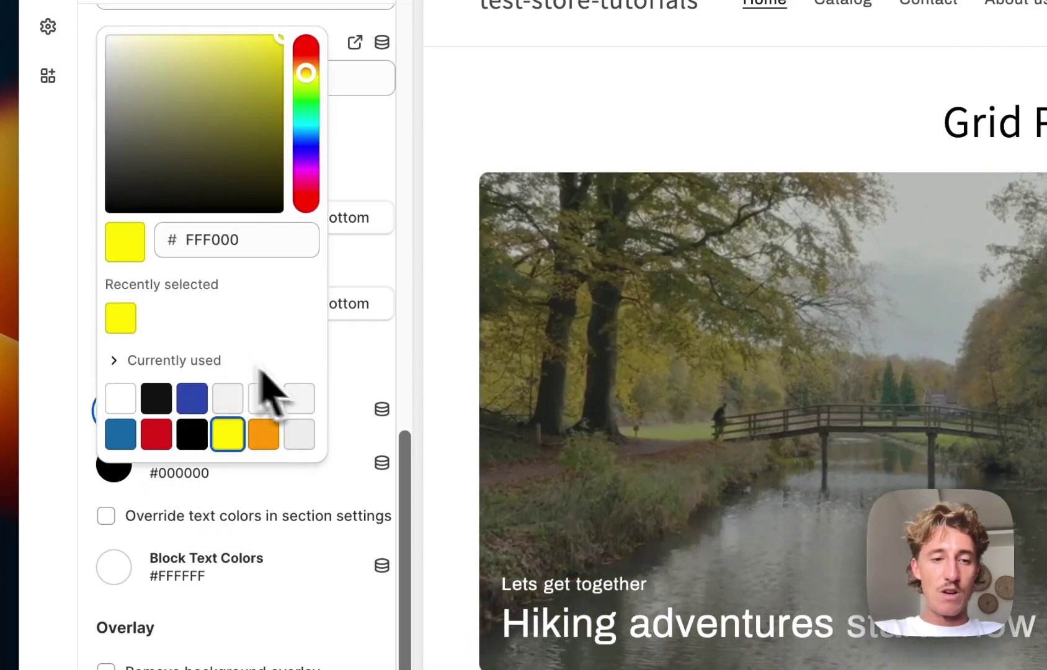
{"action": "left_click", "coordinate": [396, 380]}
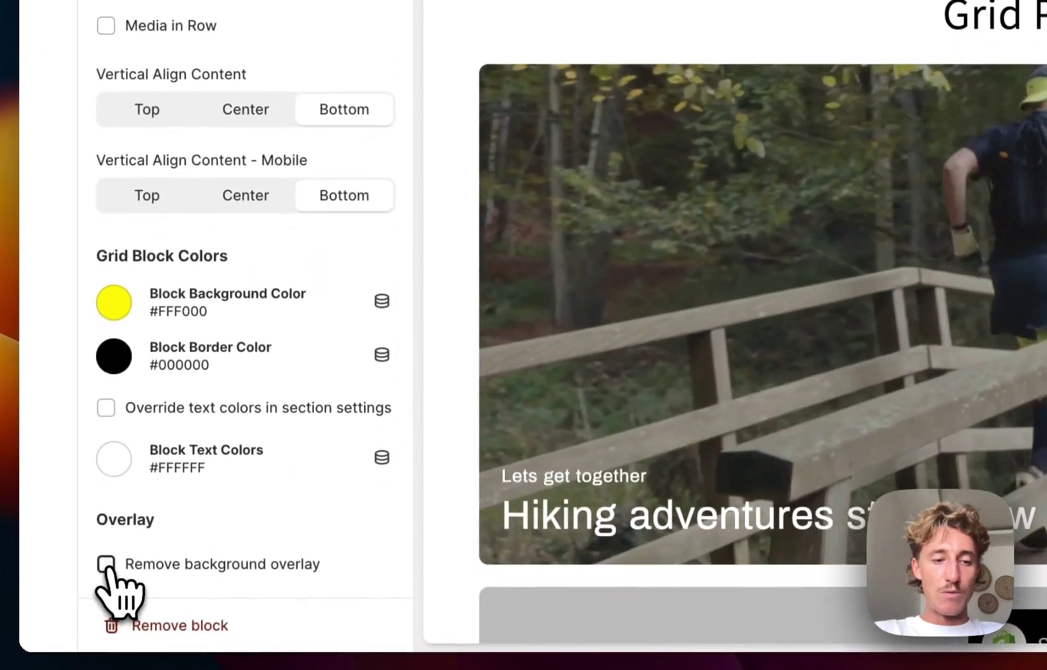
{"action": "left_click", "coordinate": [106, 667]}
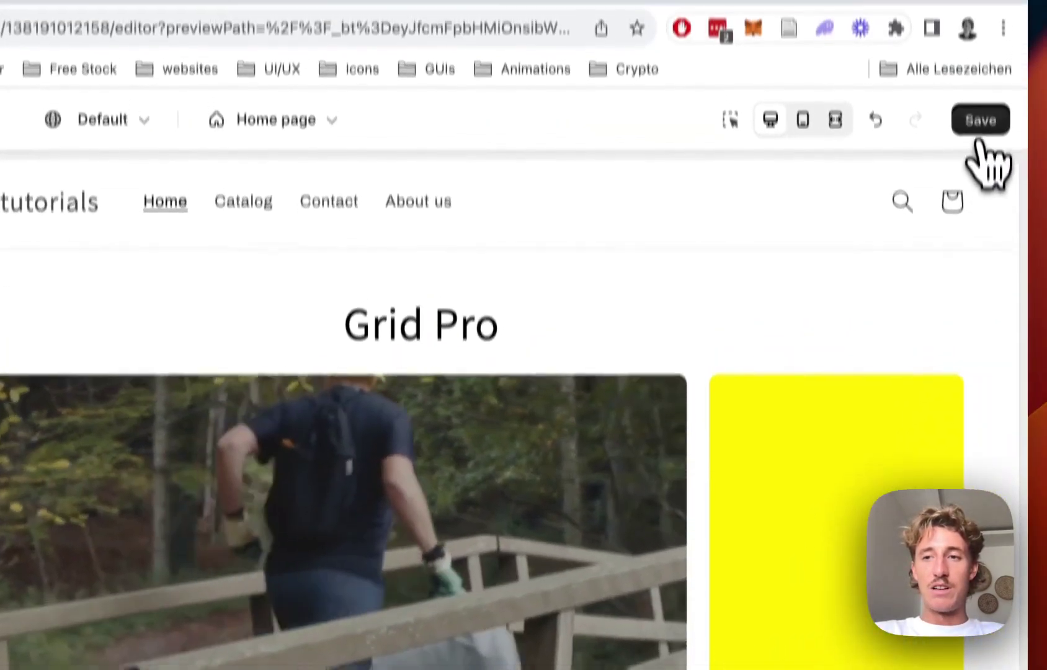
{"action": "left_click", "coordinate": [980, 64]}
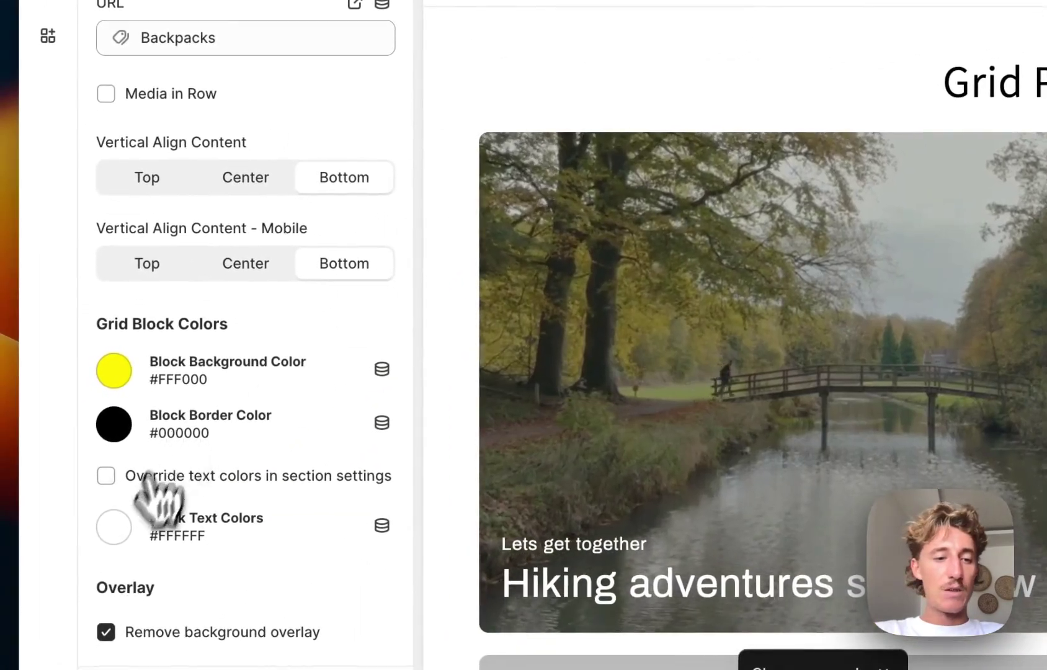
Set the block text colour to #121212 and enable Override text colors.
{"action": "left_click", "coordinate": [113, 527]}
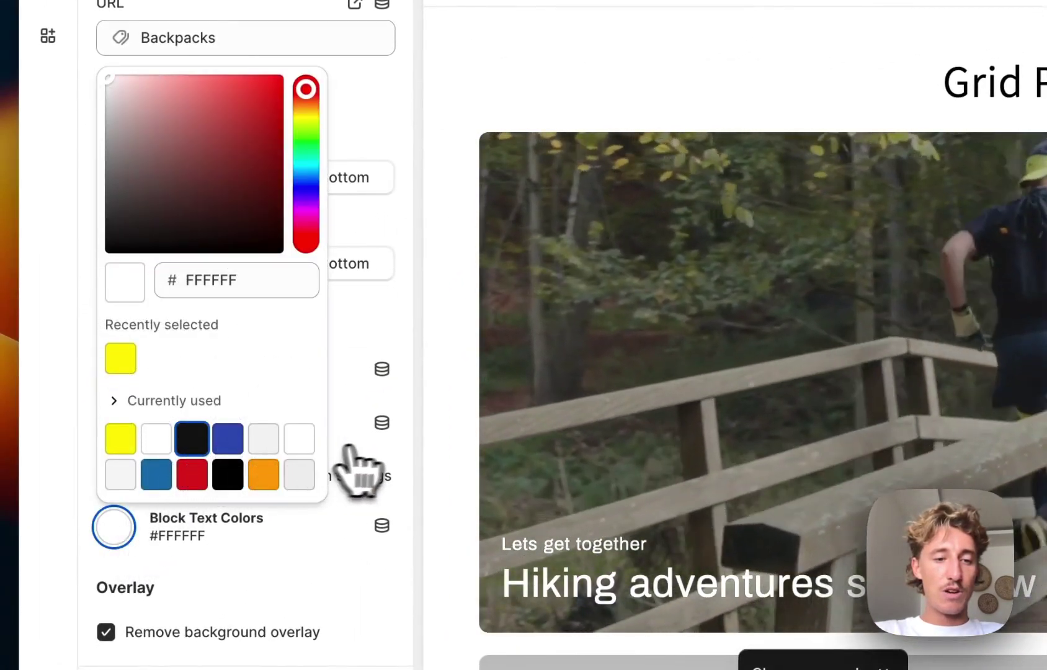
{"action": "left_click", "coordinate": [349, 446]}
{"action": "left_click", "coordinate": [142, 473]}
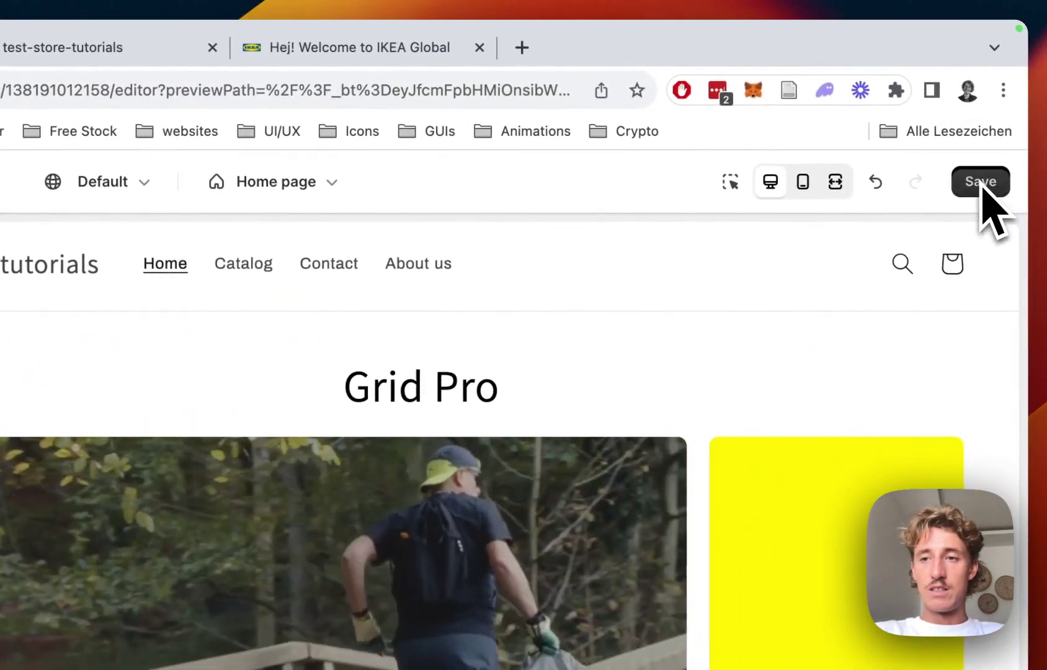
Save the Grid Pro edits, check the fullscreen preview, and return to the Home page section list.
{"action": "left_click", "coordinate": [982, 184]}
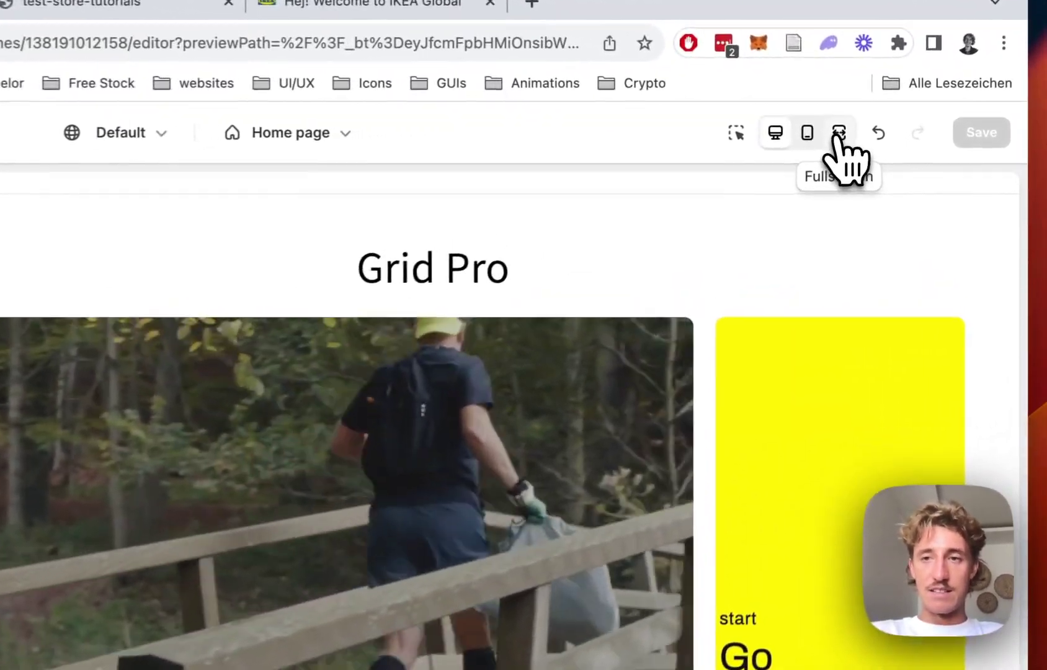
{"action": "left_click", "coordinate": [839, 133]}
{"action": "scroll", "coordinate": [574, 251], "scroll_direction": "down", "scroll_amount": 3}
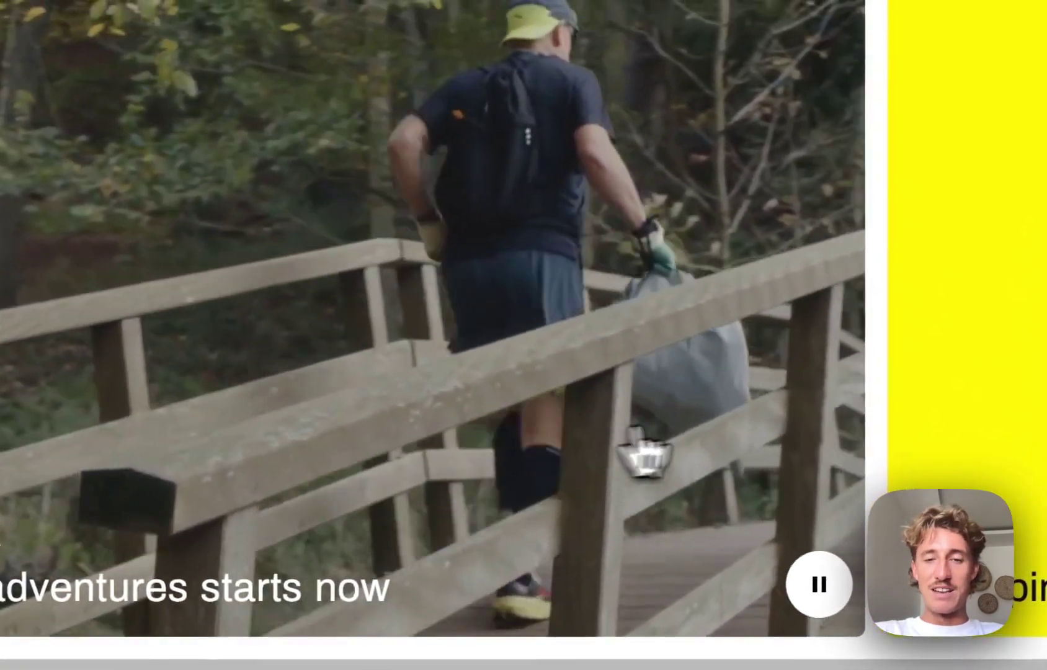
{"action": "scroll", "coordinate": [682, 449], "scroll_direction": "up", "scroll_amount": 3}
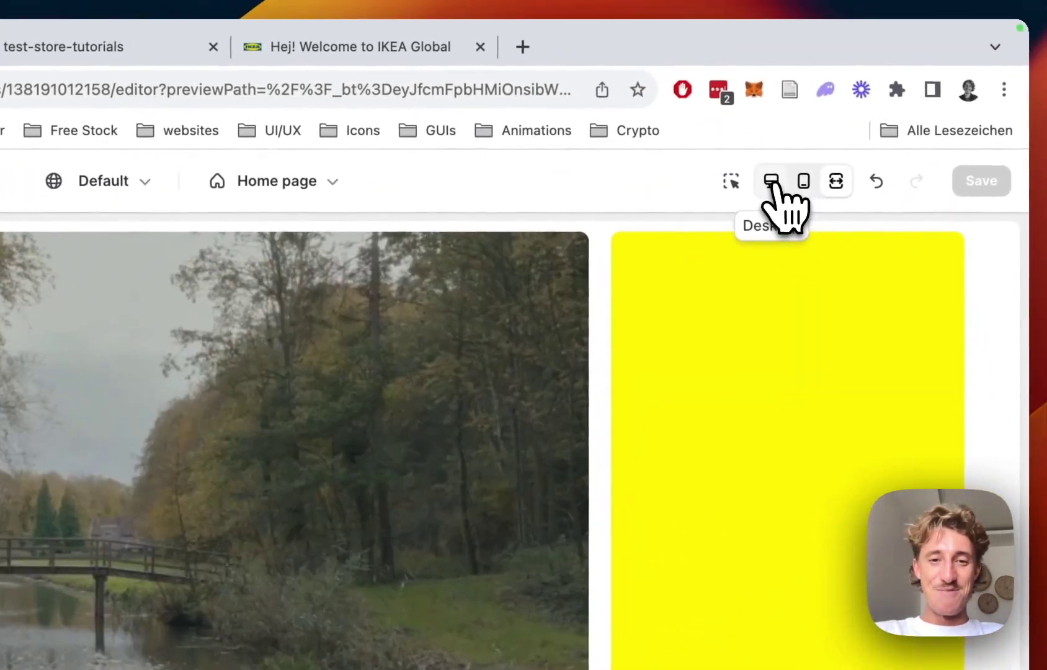
{"action": "left_click", "coordinate": [770, 182]}
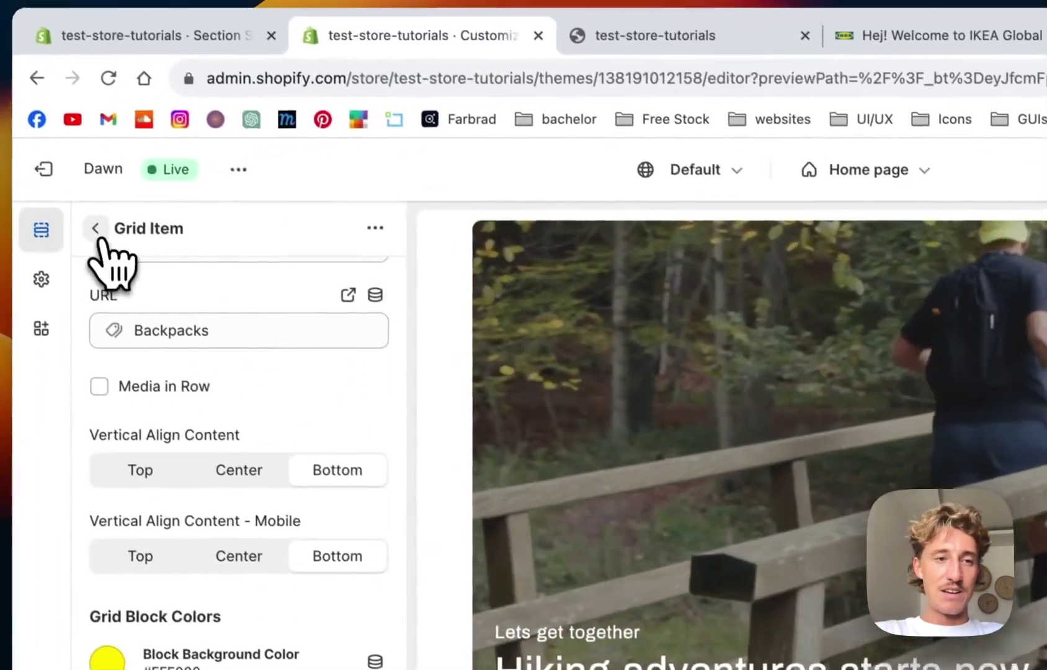
{"action": "left_click", "coordinate": [98, 230]}
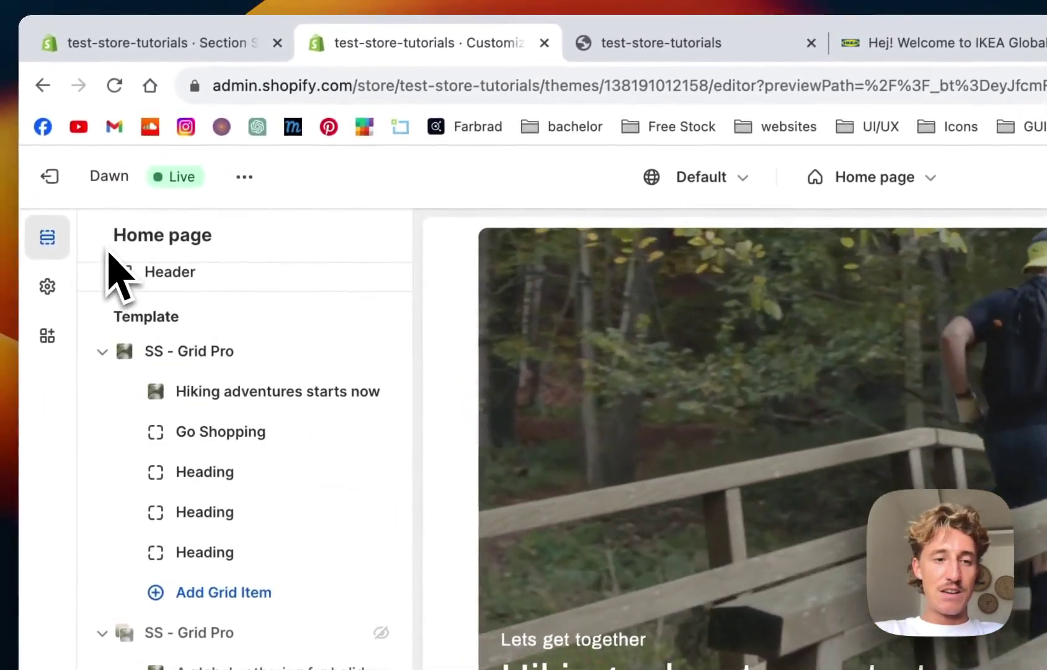
{"action": "scroll", "coordinate": [155, 434], "scroll_direction": "down", "scroll_amount": 2}
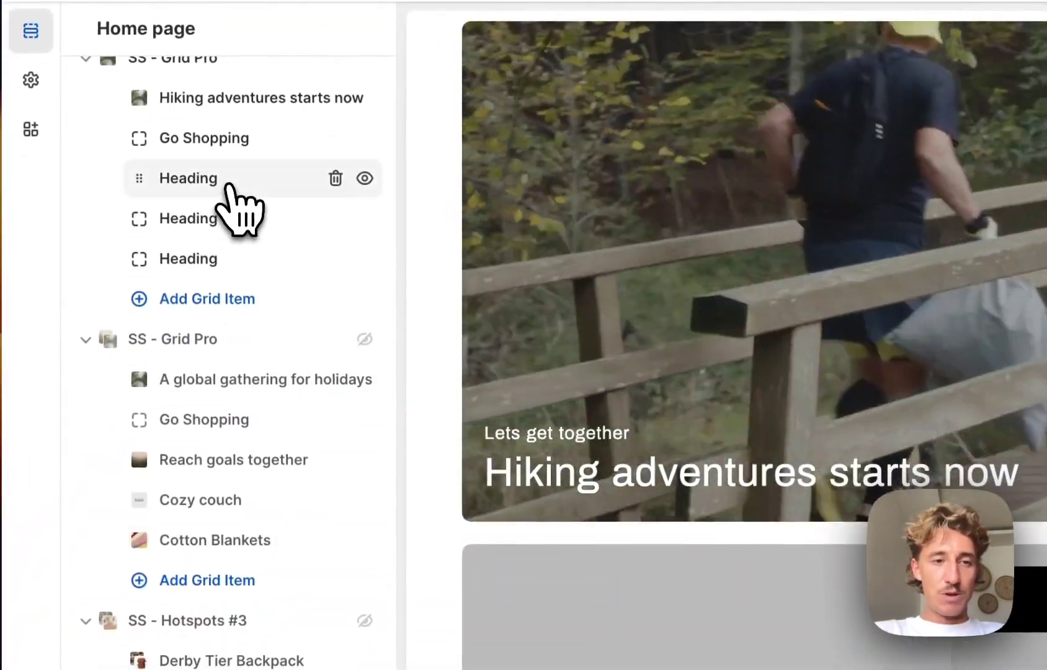
Give the next grid item a Shopify-hosted background video.
{"action": "left_click", "coordinate": [229, 186]}
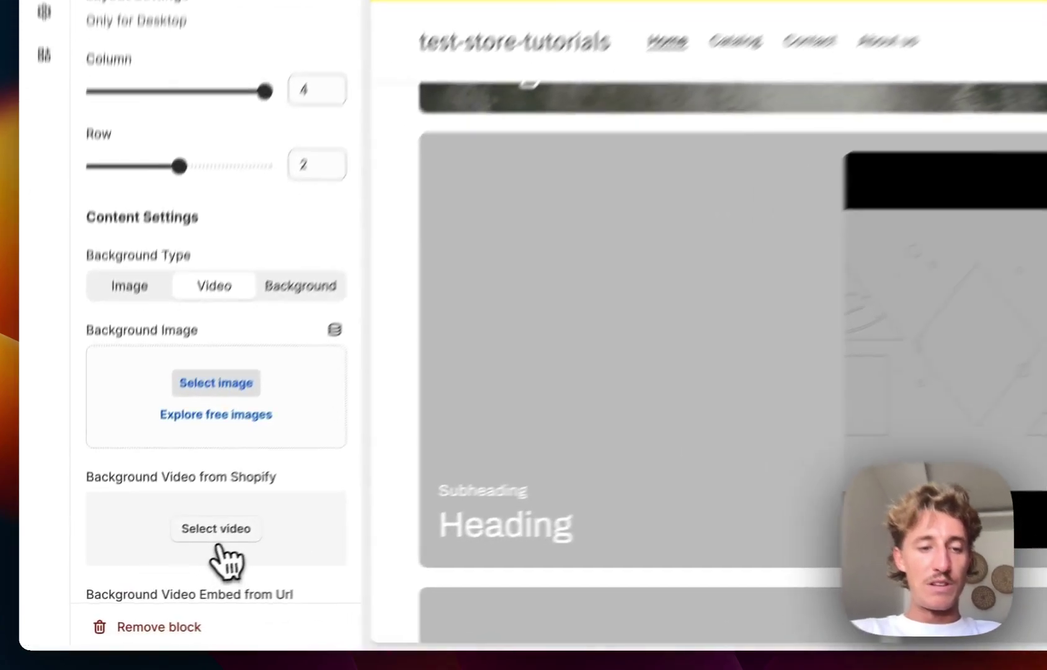
{"action": "left_click", "coordinate": [161, 562]}
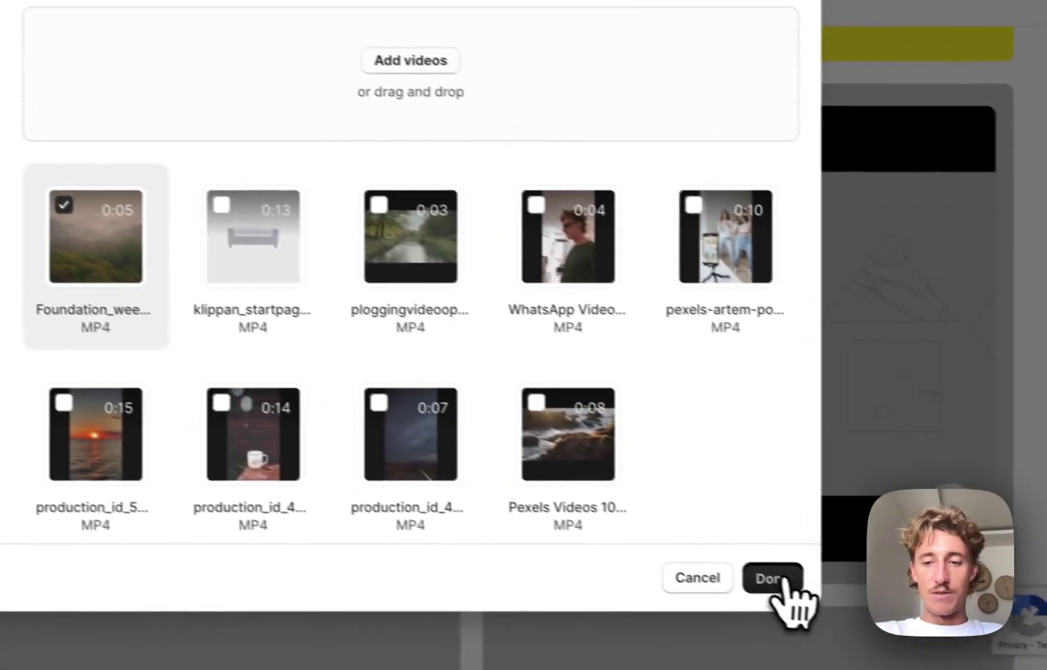
{"action": "left_click", "coordinate": [986, 659]}
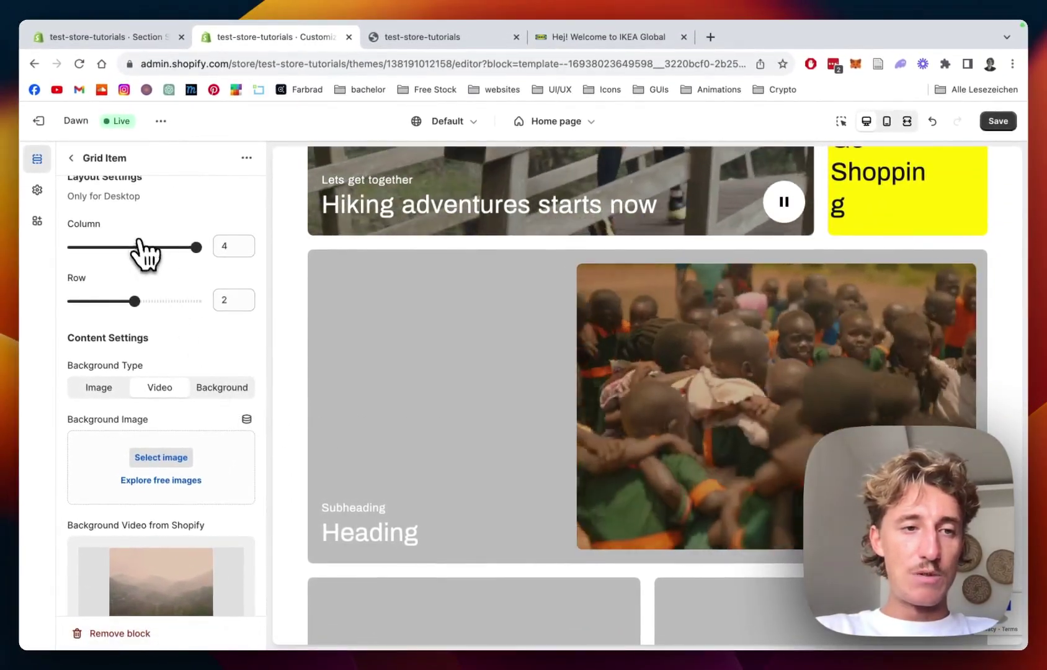
Set the item's block background colour to near-black #121212.
{"action": "scroll", "coordinate": [186, 307], "scroll_direction": "down", "scroll_amount": 15}
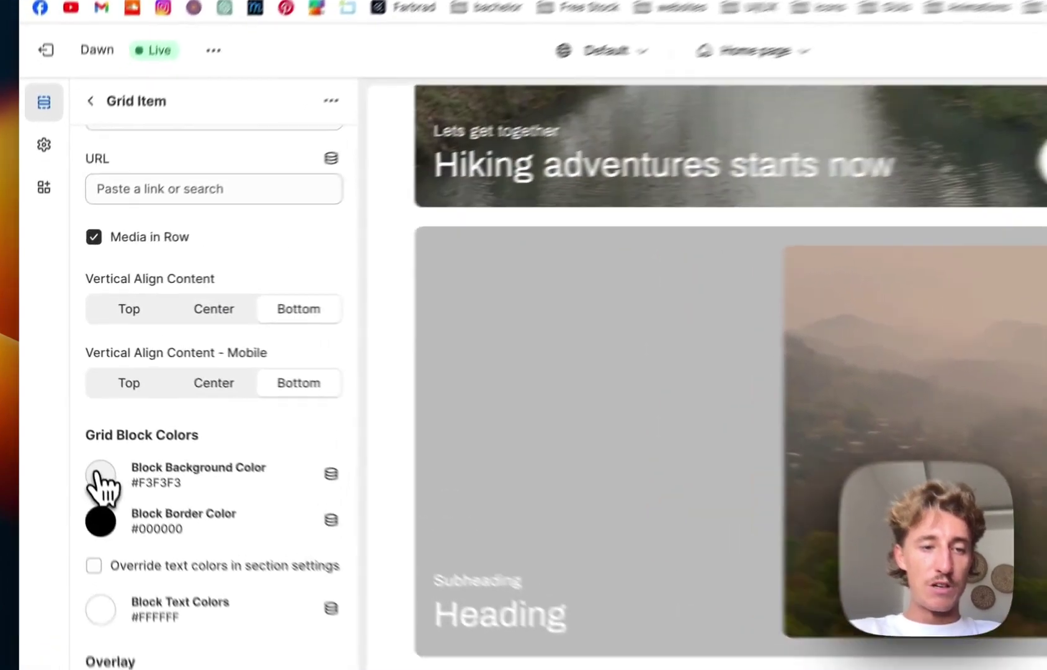
{"action": "left_click", "coordinate": [78, 430]}
{"action": "left_click", "coordinate": [104, 424]}
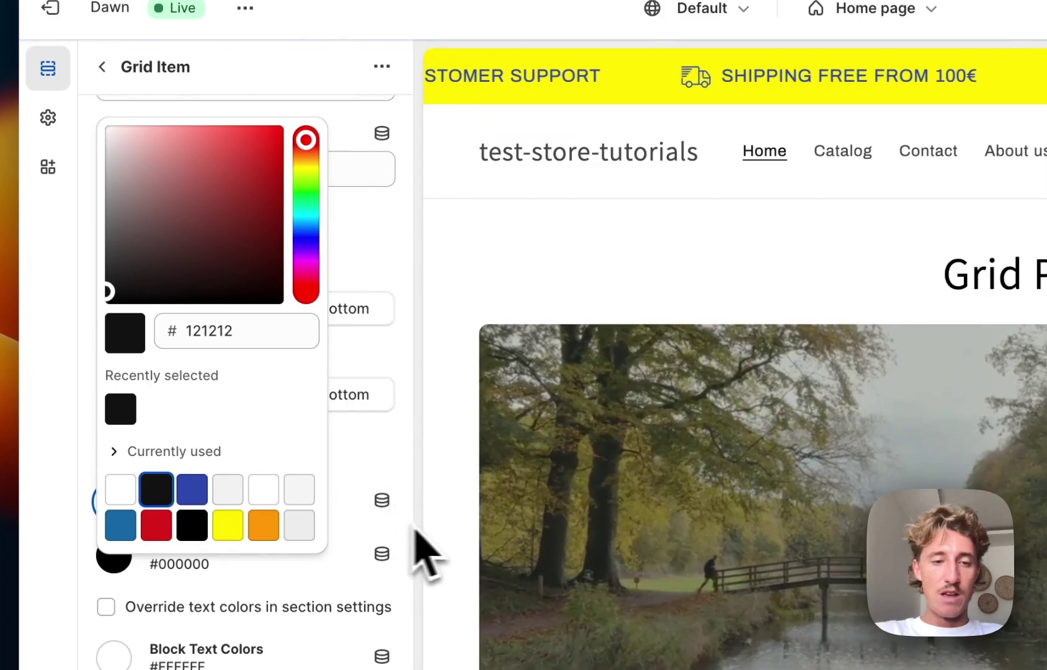
{"action": "left_click", "coordinate": [424, 499]}
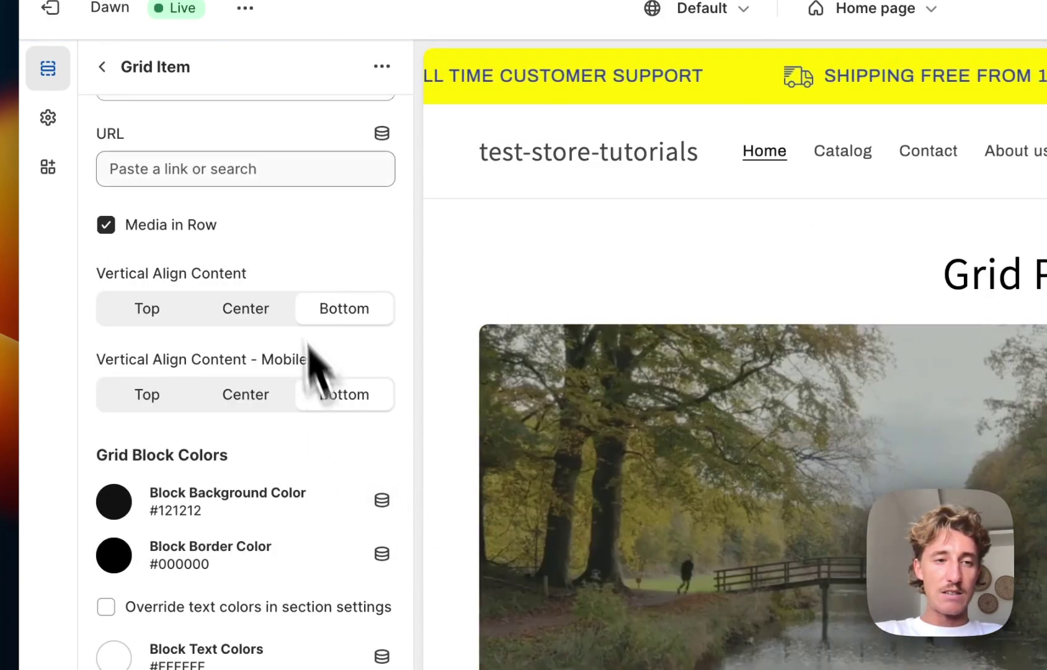
Set the grid item heading to 'We share this together'.
{"action": "scroll", "coordinate": [308, 347], "scroll_direction": "up", "scroll_amount": 4}
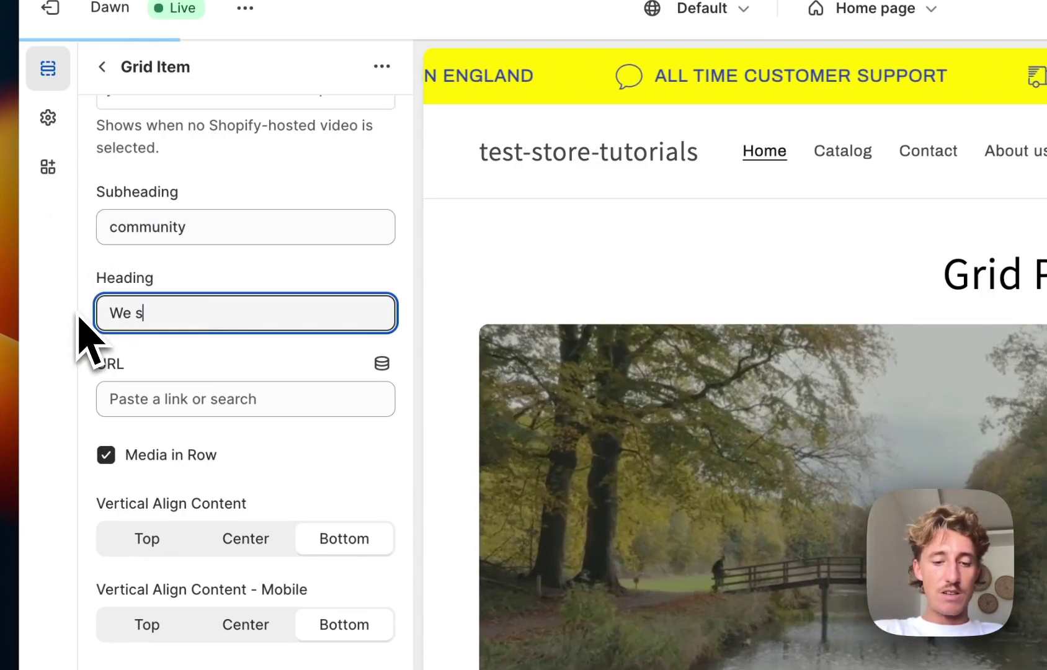
{"action": "type", "text": "hare this together"}
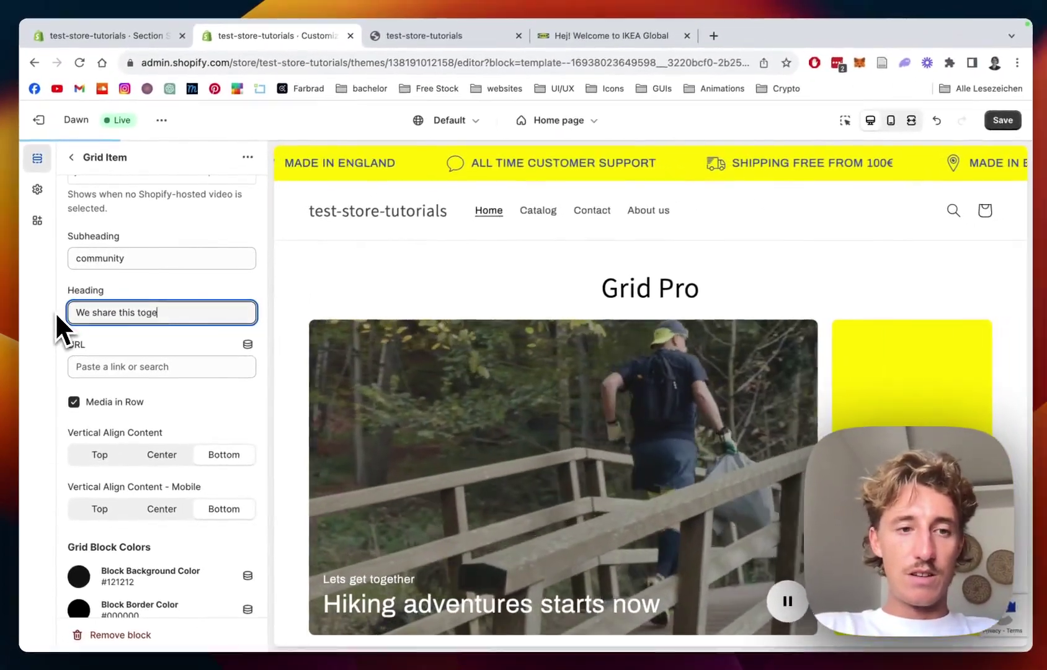
{"action": "scroll", "coordinate": [182, 385], "scroll_direction": "down", "scroll_amount": 2}
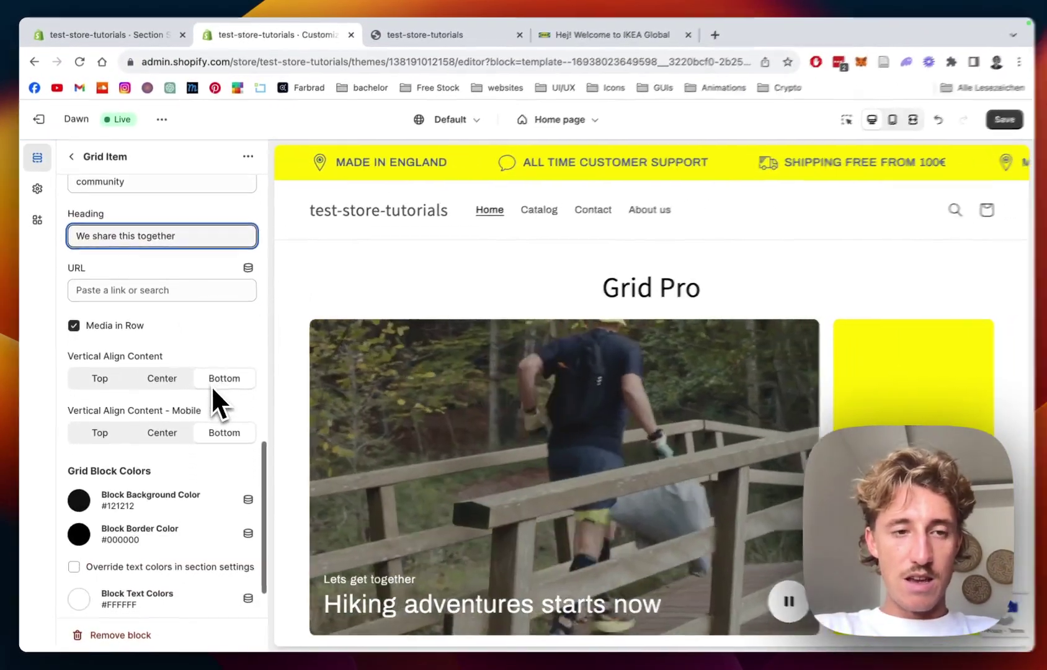
Link the grid item to the Ayres Chambray product and return to the section list.
{"action": "left_click", "coordinate": [188, 287]}
{"action": "left_click", "coordinate": [250, 333]}
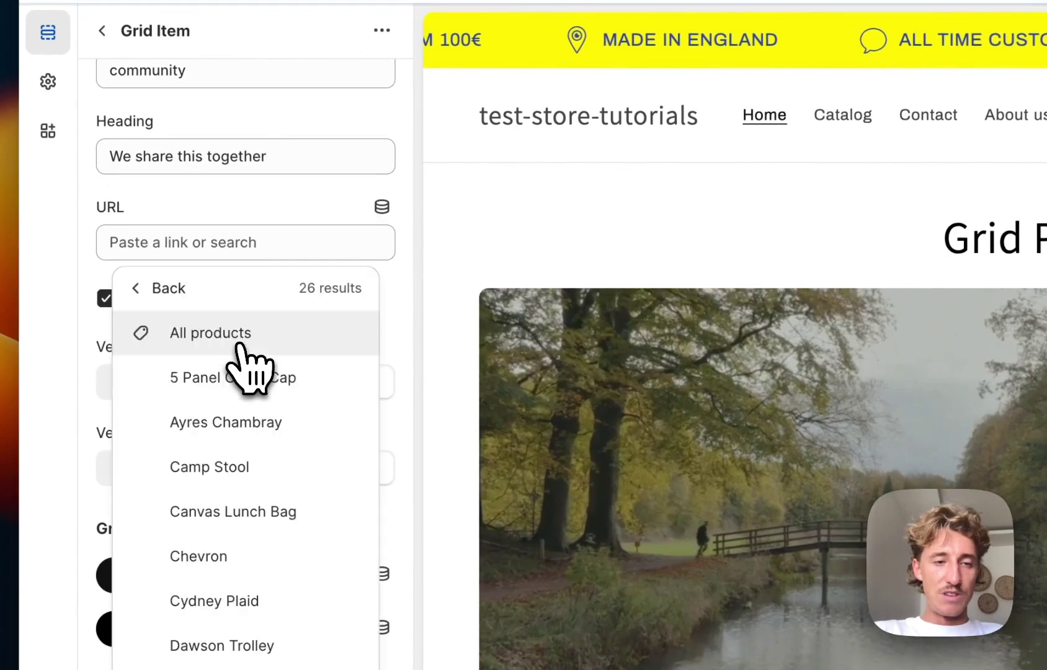
{"action": "left_click", "coordinate": [250, 425]}
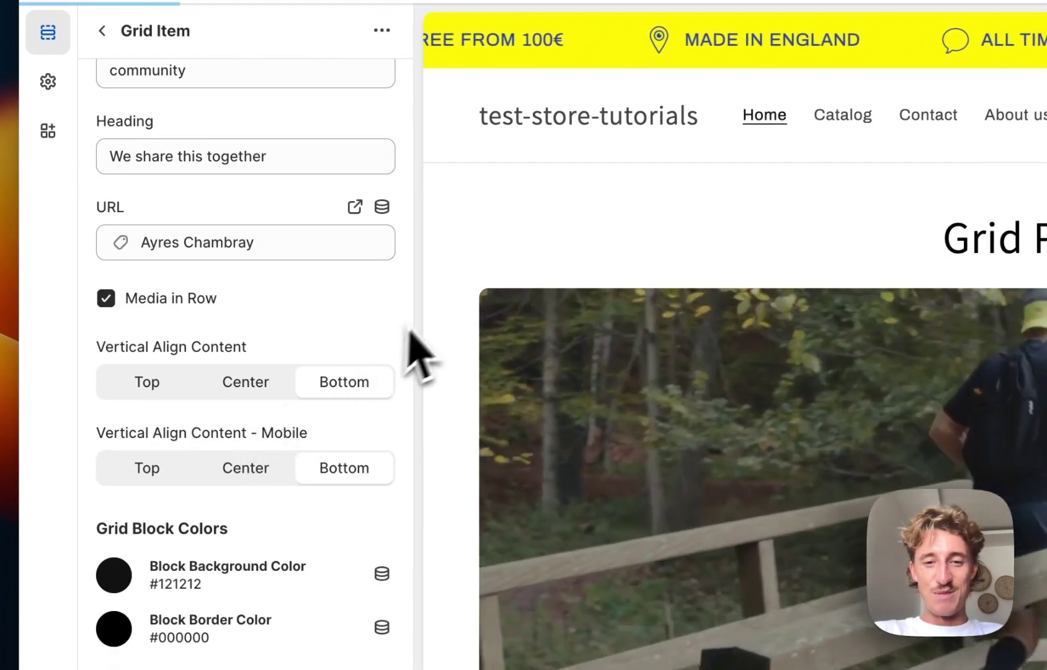
{"action": "scroll", "coordinate": [432, 316], "scroll_direction": "down", "scroll_amount": 5}
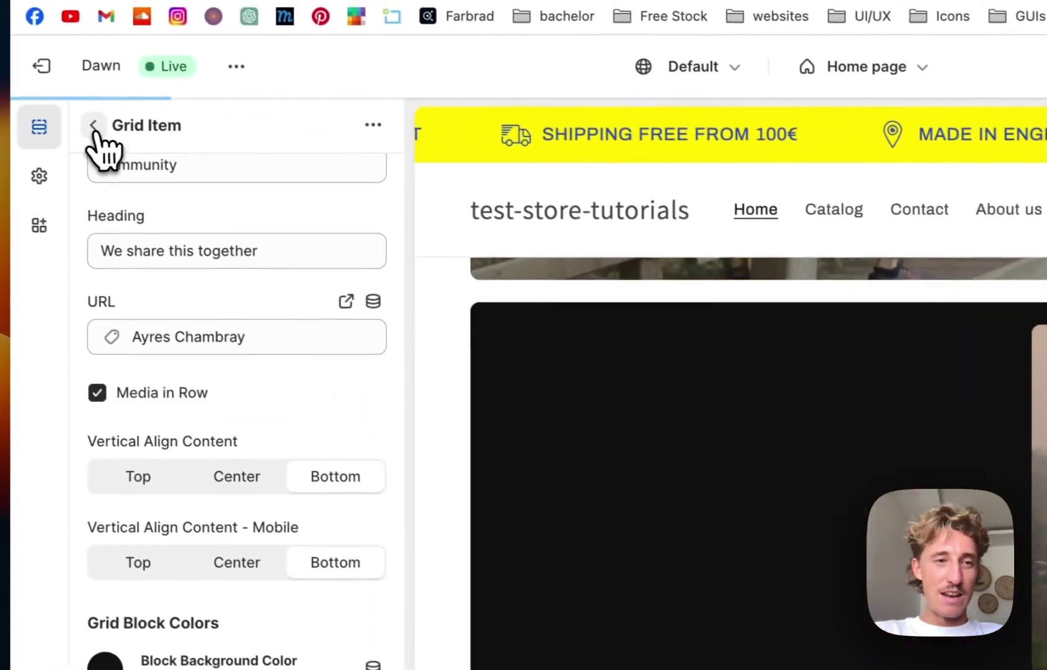
{"action": "left_click", "coordinate": [94, 126]}
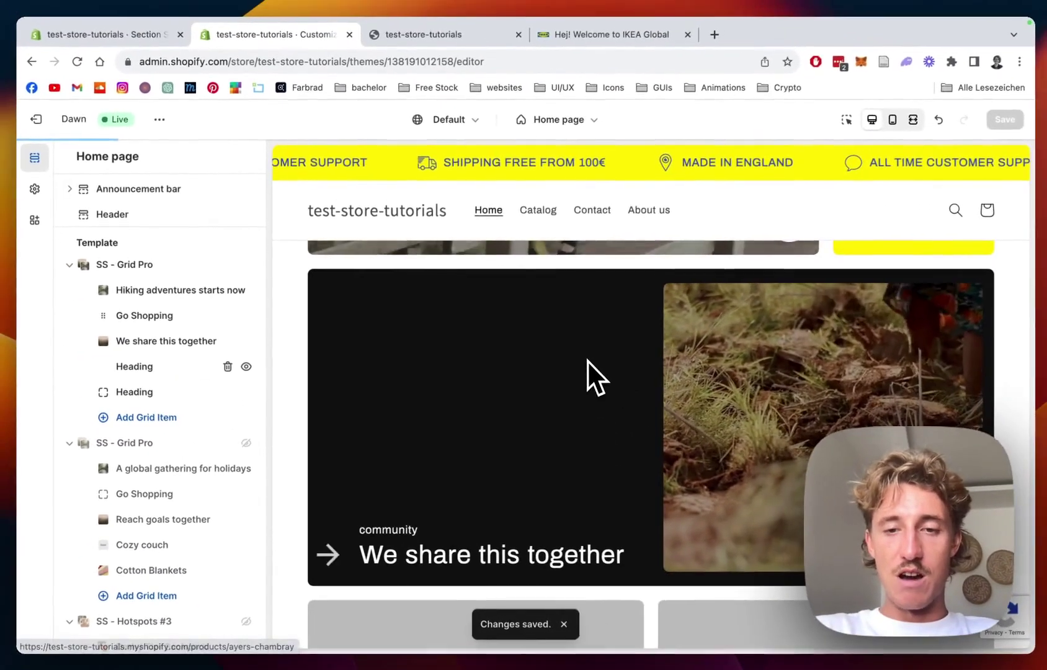
Set the first Heading card's background to the klippan sofa video.
{"action": "scroll", "coordinate": [584, 359], "scroll_direction": "down", "scroll_amount": 5}
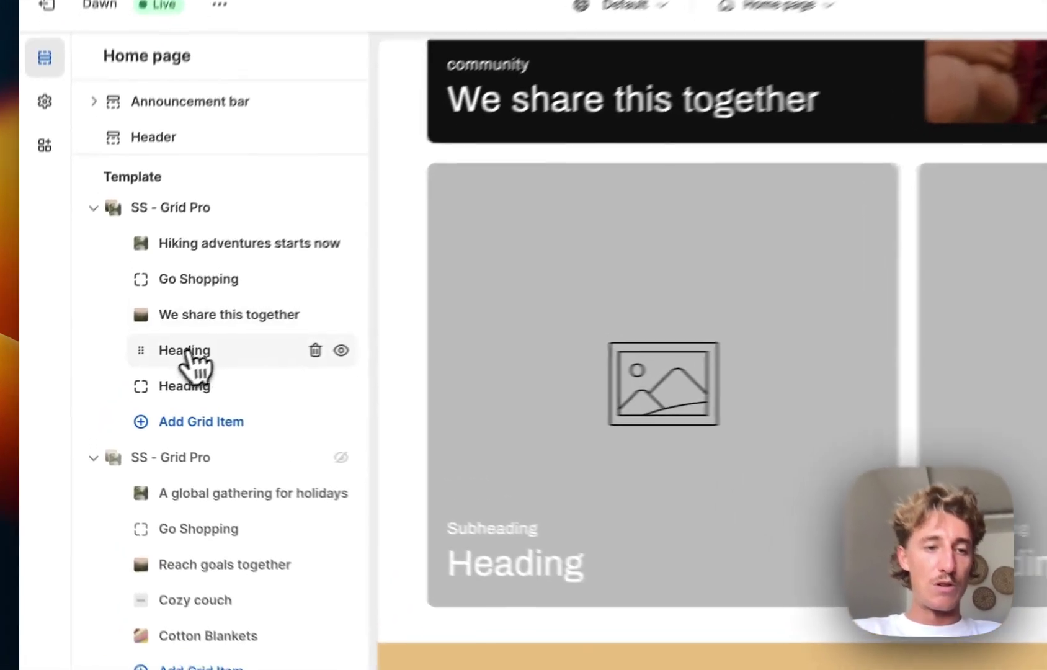
{"action": "left_click", "coordinate": [138, 367]}
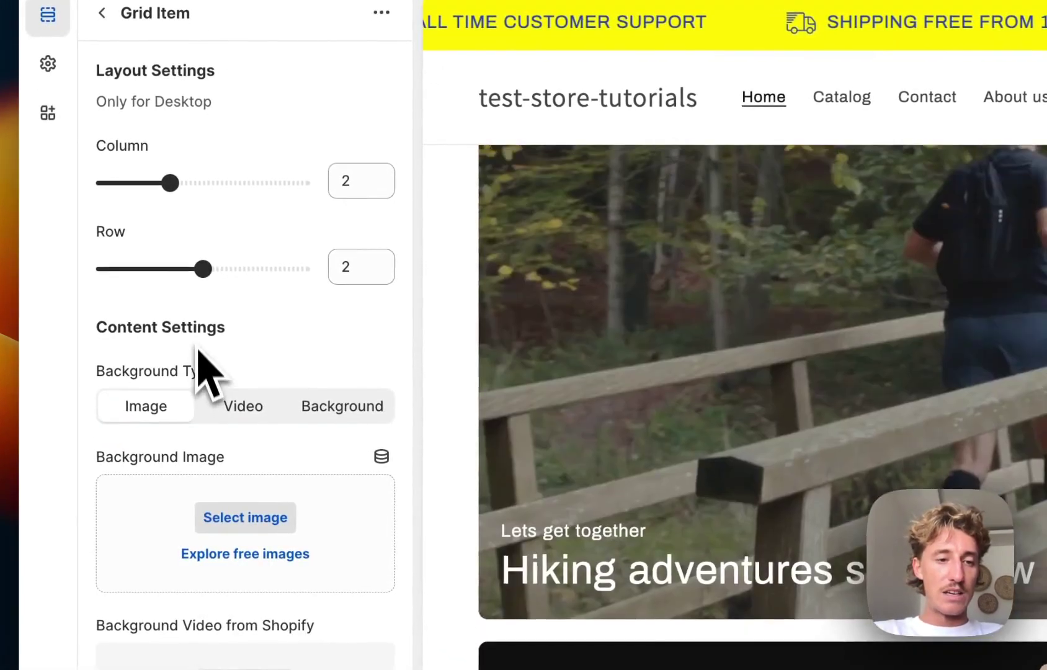
{"action": "scroll", "coordinate": [217, 298], "scroll_direction": "down", "scroll_amount": 1}
{"action": "scroll", "coordinate": [254, 285], "scroll_direction": "down", "scroll_amount": 5}
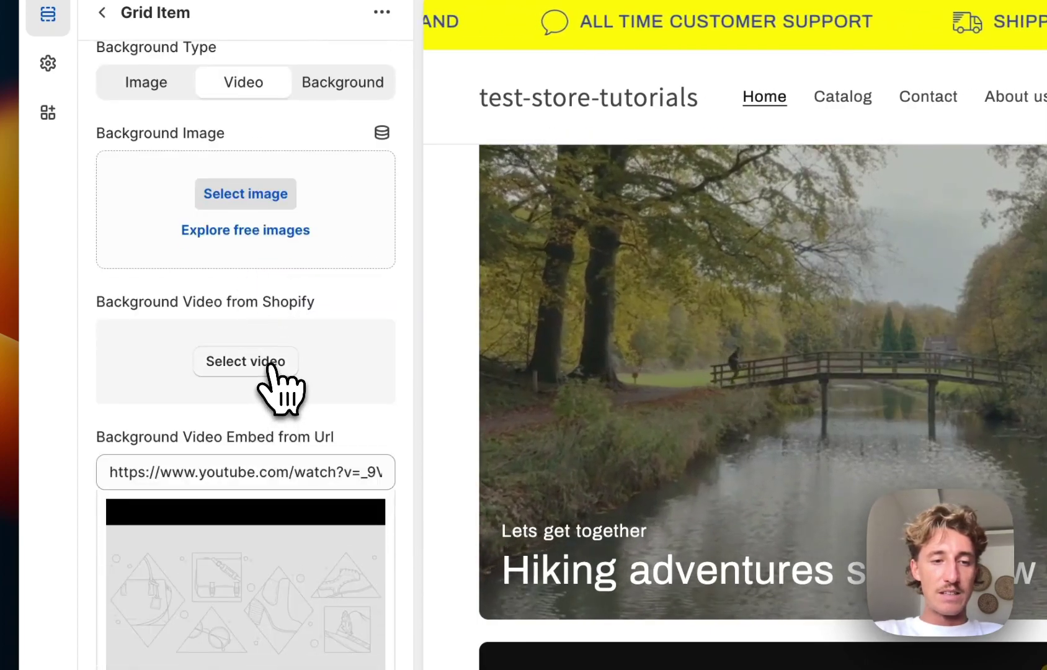
{"action": "left_click", "coordinate": [271, 366]}
{"action": "left_click", "coordinate": [764, 325]}
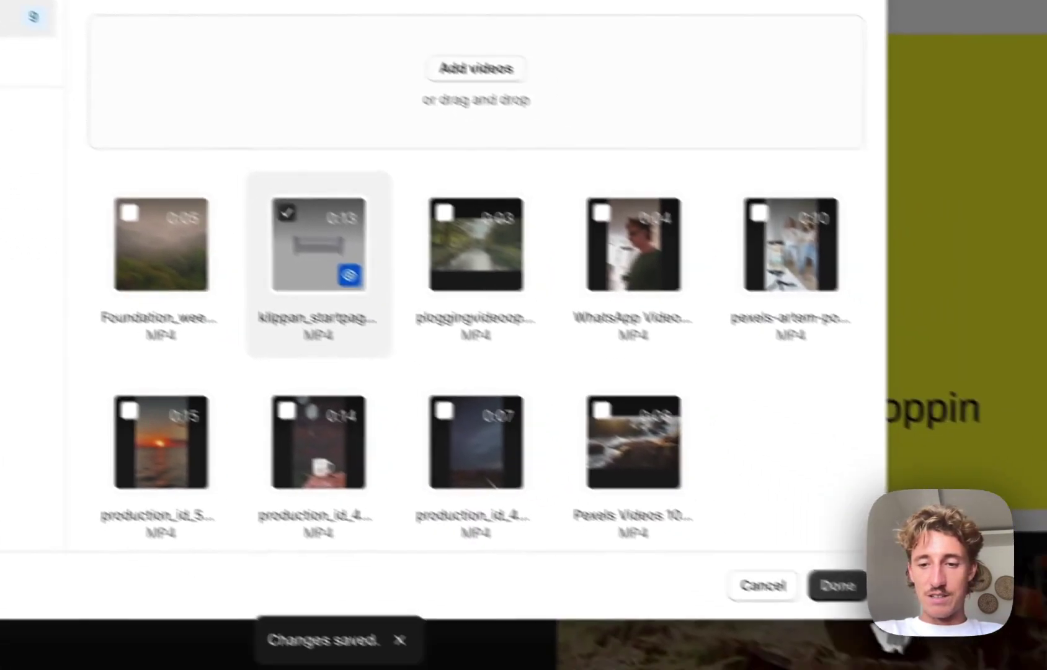
{"action": "left_click", "coordinate": [837, 585]}
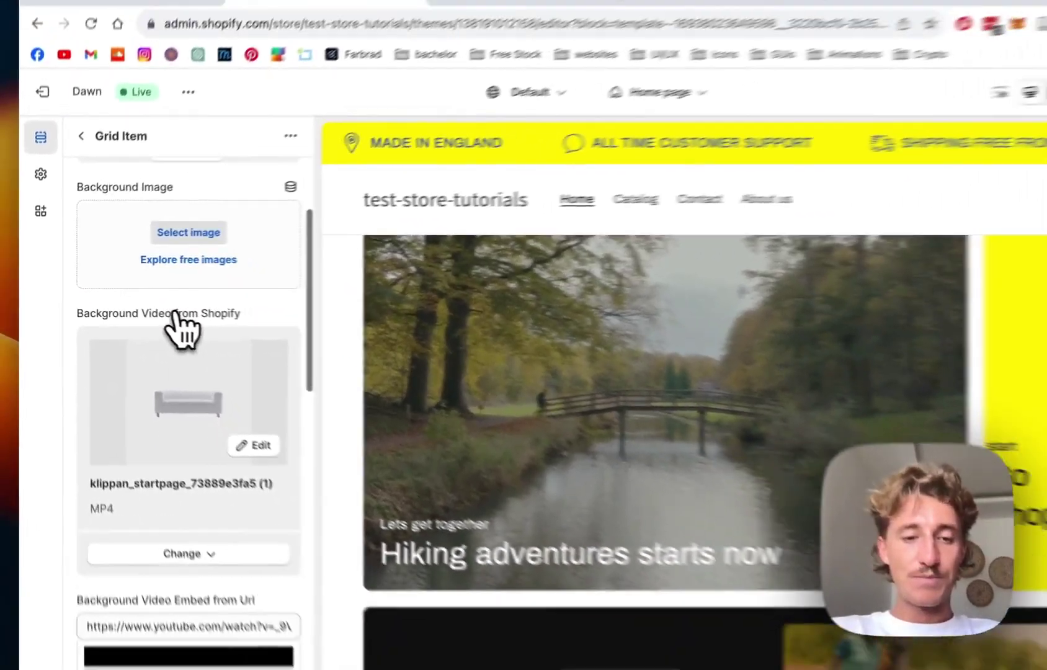
Give the card subheading 'Get Cozy' and heading 'Your next Couch'.
{"action": "scroll", "coordinate": [537, 559], "scroll_direction": "down", "scroll_amount": 10}
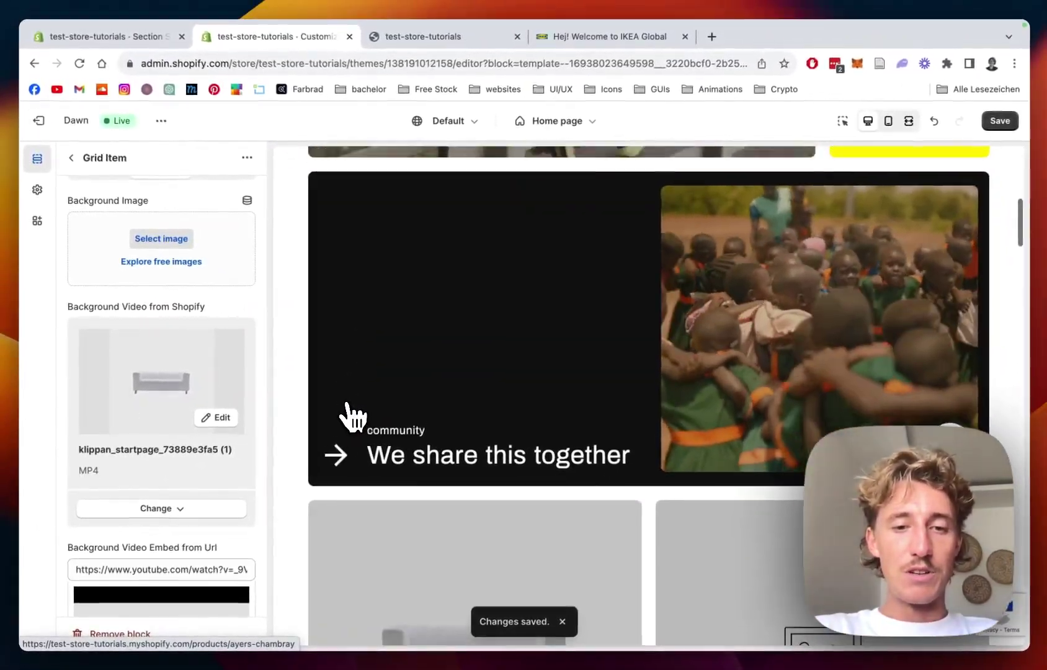
{"action": "scroll", "coordinate": [351, 416], "scroll_direction": "down", "scroll_amount": 5}
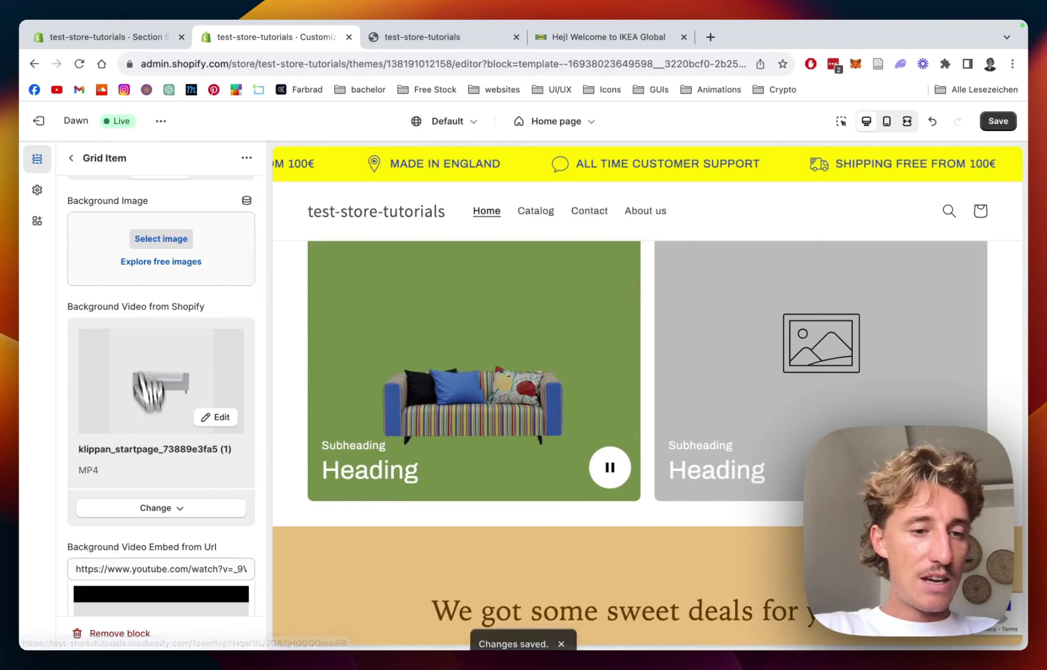
{"action": "scroll", "coordinate": [135, 297], "scroll_direction": "down", "scroll_amount": 9}
{"action": "scroll", "coordinate": [136, 299], "scroll_direction": "up", "scroll_amount": 2}
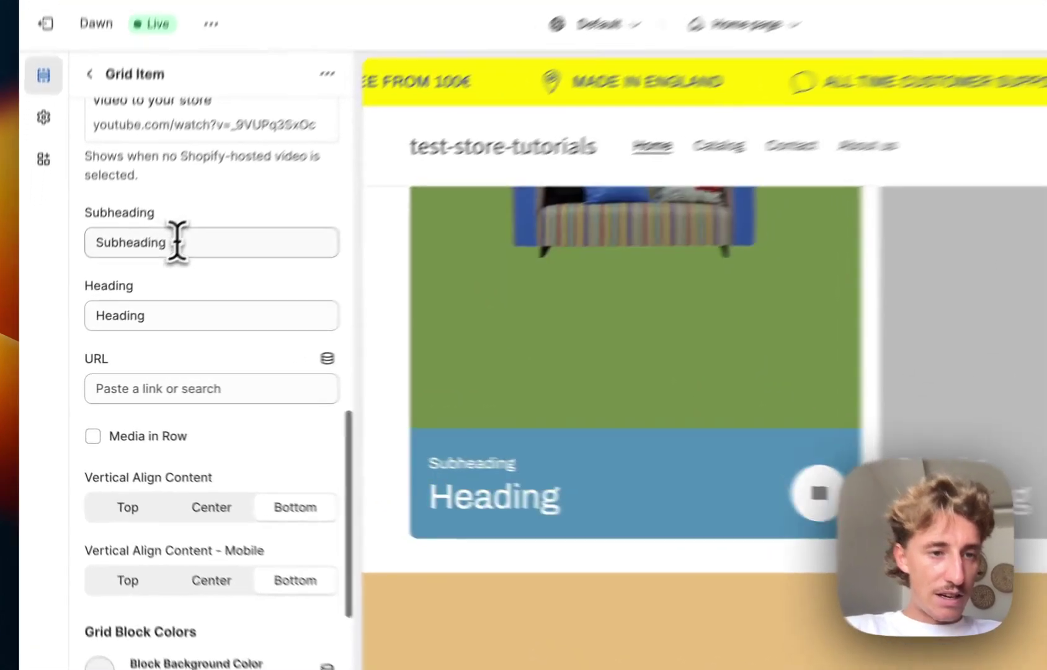
{"action": "left_click_drag", "start_coordinate": [176, 242], "coordinate": [62, 242]}
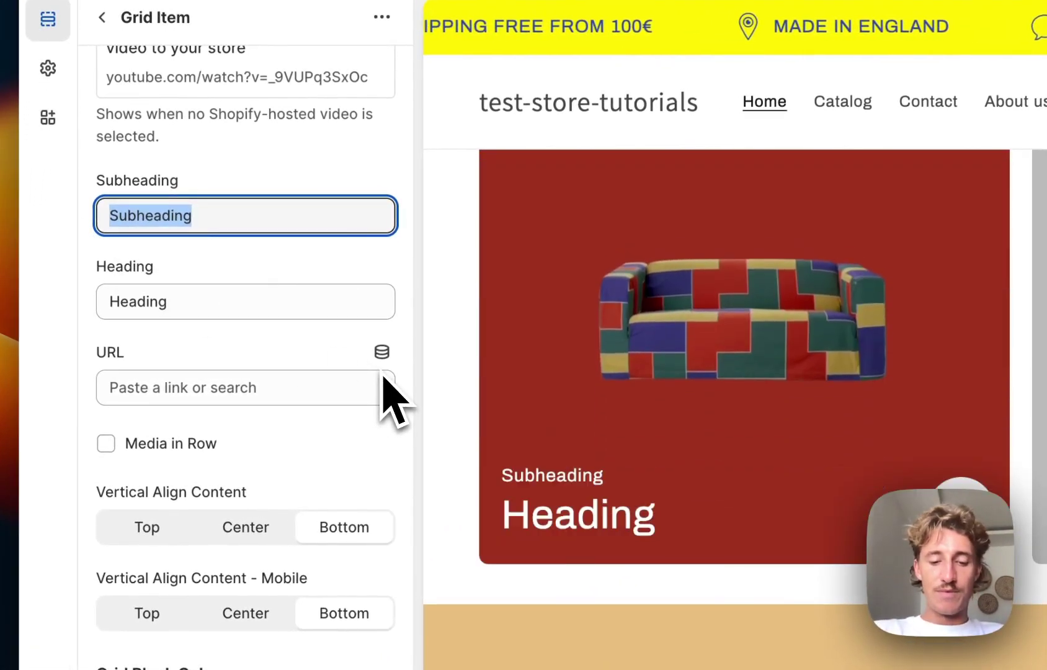
{"action": "type", "text": "Get Cozy"}
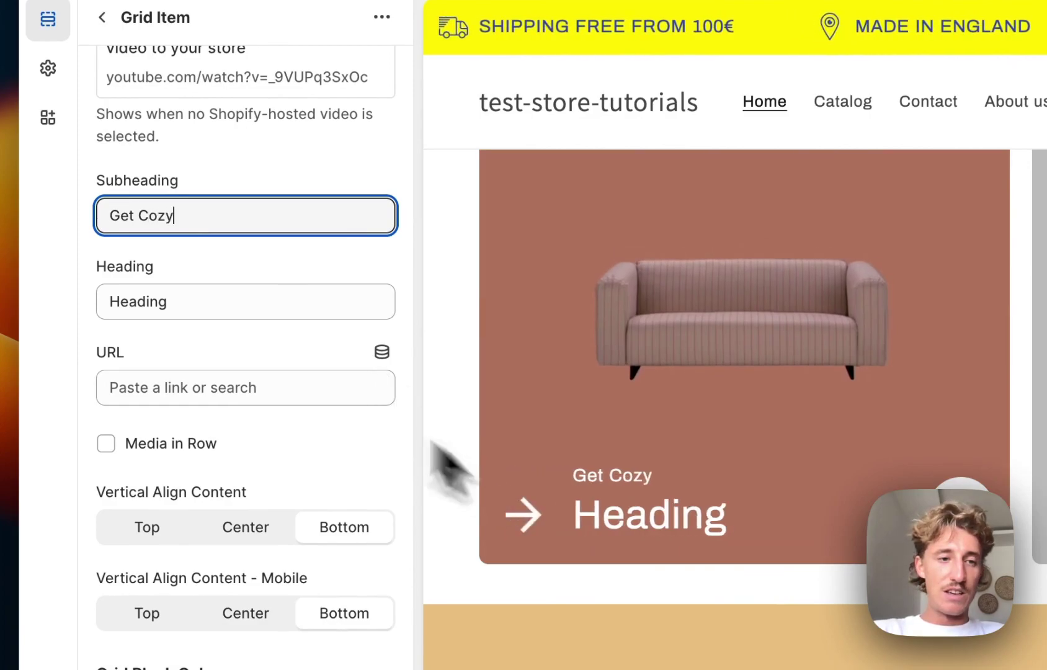
{"action": "left_click", "coordinate": [104, 301]}
{"action": "type", "text": "Your"}
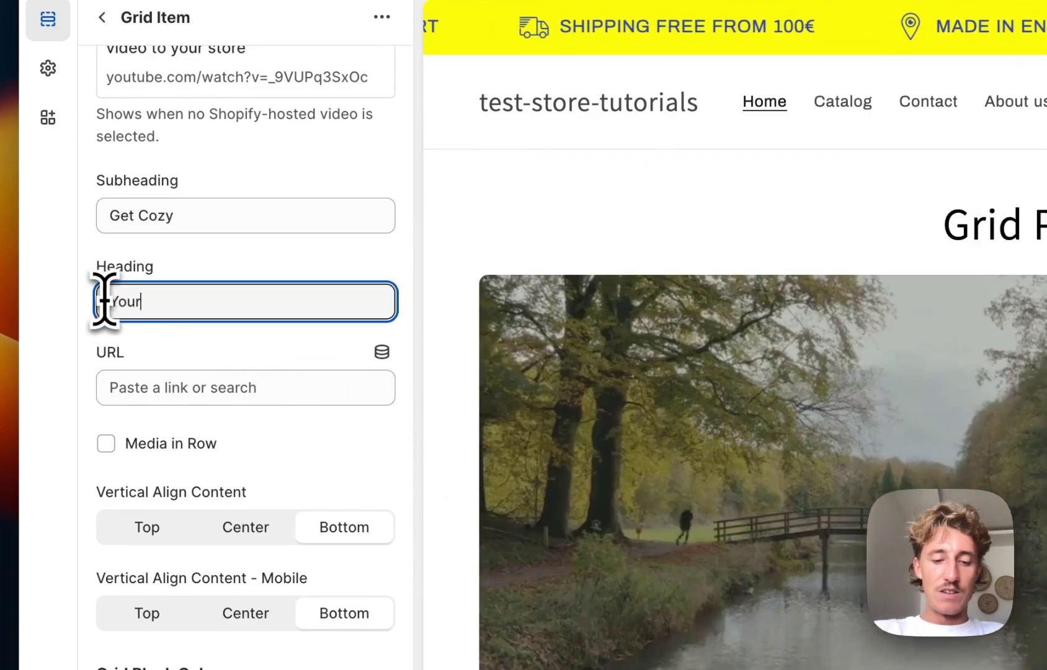
{"action": "type", "text": " next Couch"}
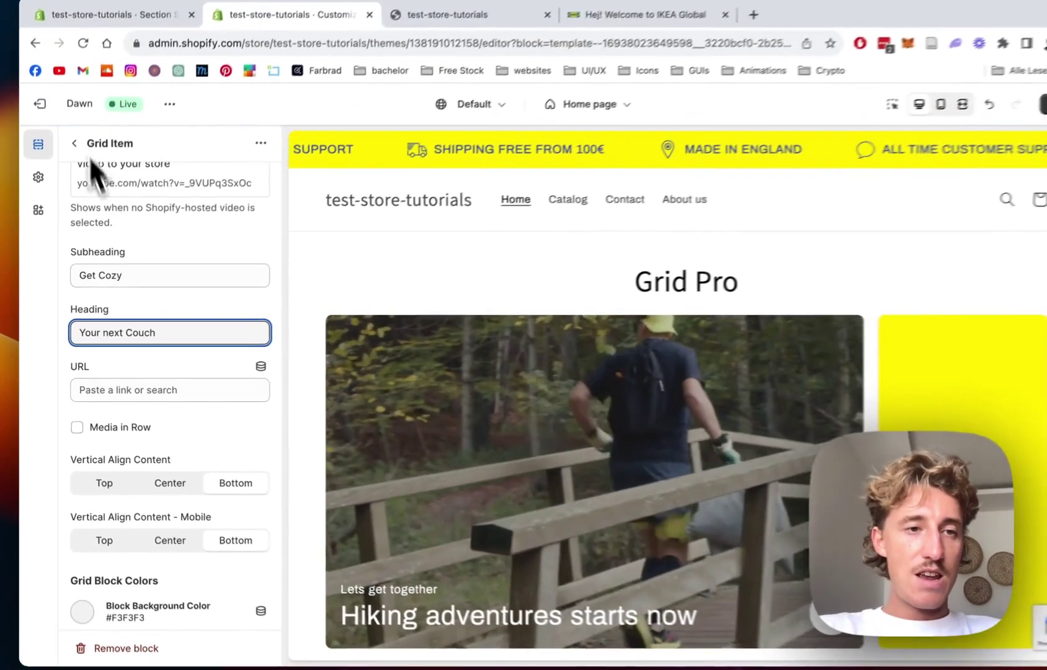
Remove the card's background overlay and return to the section list.
{"action": "scroll", "coordinate": [186, 310], "scroll_direction": "down", "scroll_amount": 5}
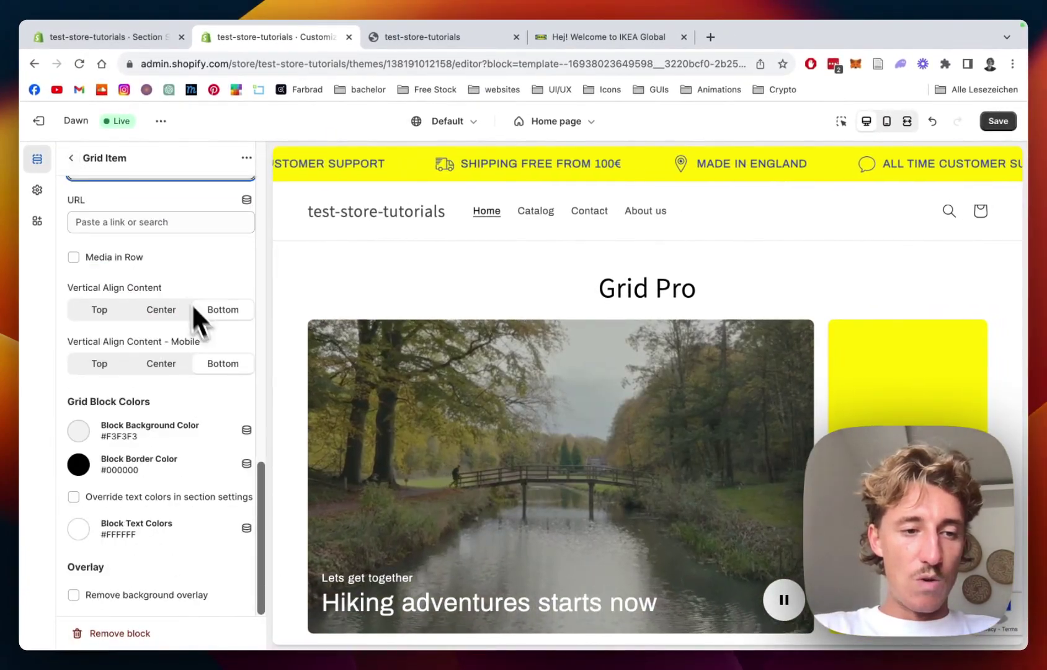
{"action": "scroll", "coordinate": [328, 496], "scroll_direction": "down", "scroll_amount": 5}
{"action": "scroll", "coordinate": [336, 489], "scroll_direction": "down", "scroll_amount": 7}
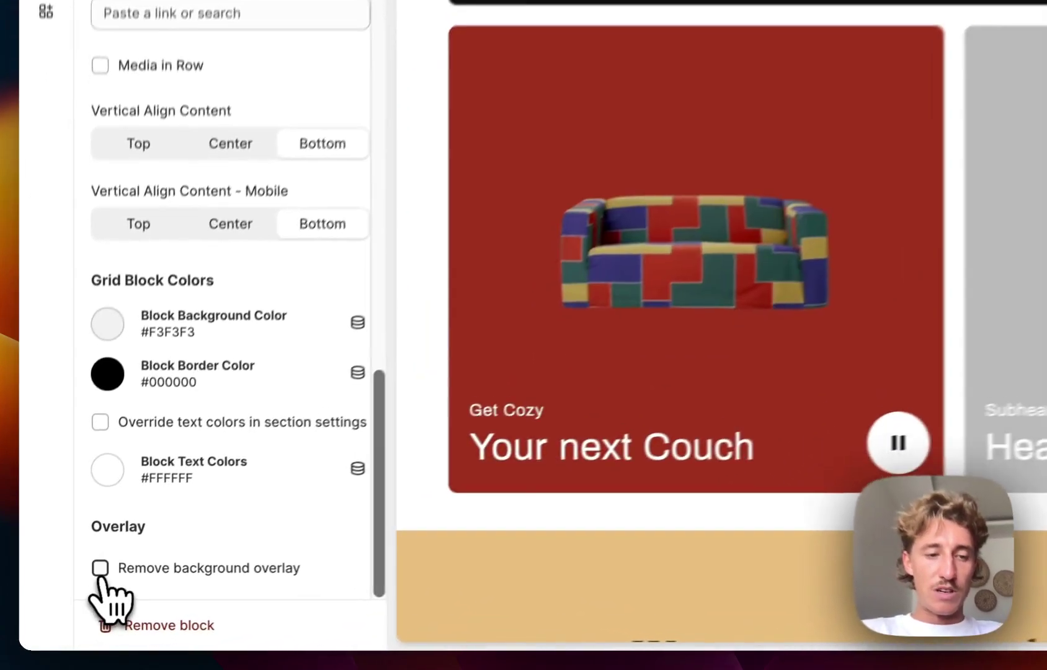
{"action": "left_click", "coordinate": [73, 594]}
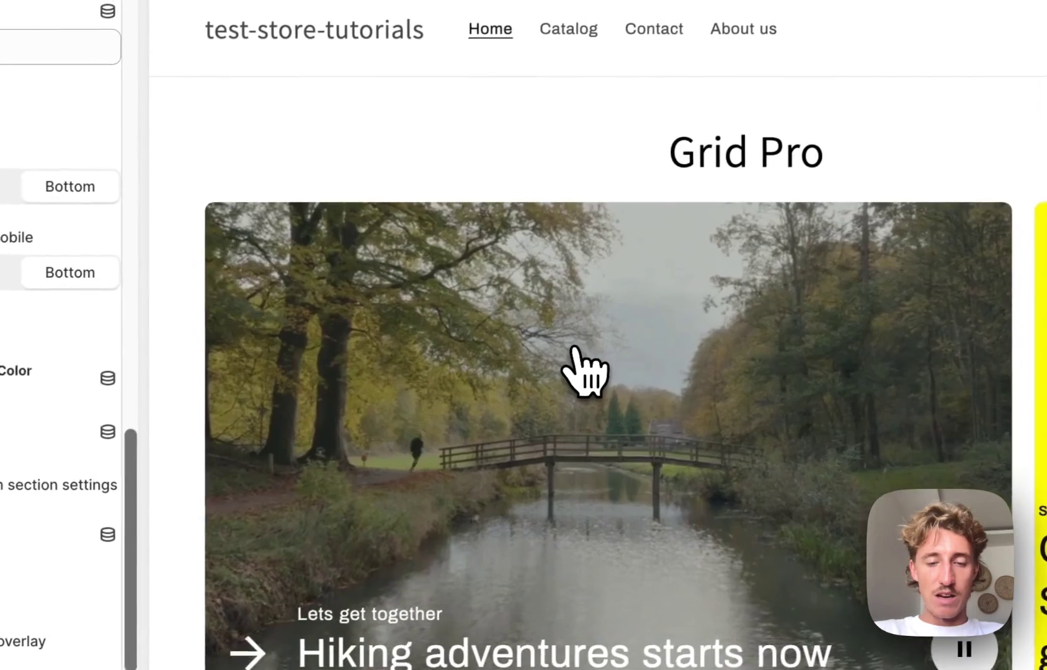
{"action": "scroll", "coordinate": [584, 372], "scroll_direction": "down", "scroll_amount": 10}
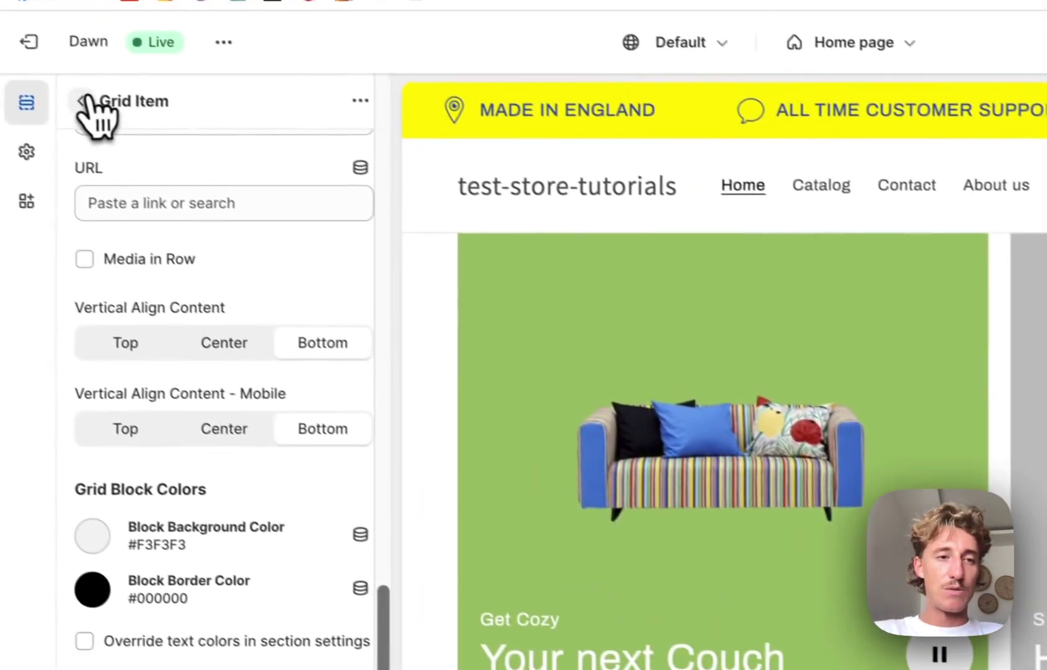
{"action": "left_click", "coordinate": [88, 106]}
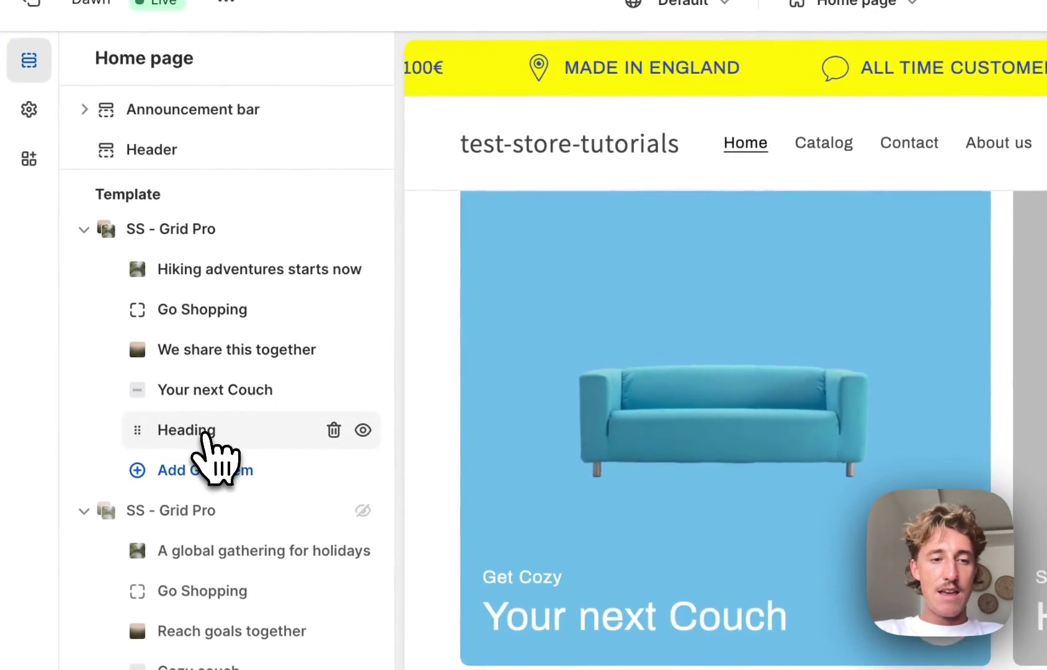
Use the backie knitted-blanket image as the grid item's background.
{"action": "scroll", "coordinate": [231, 353], "scroll_direction": "down", "scroll_amount": 6}
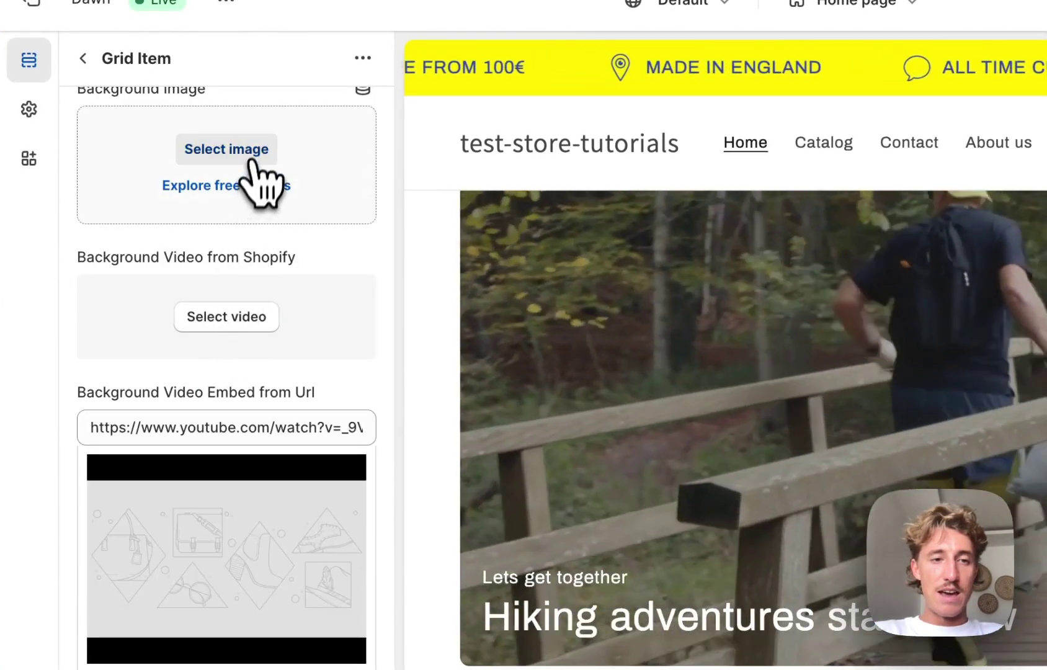
{"action": "left_click", "coordinate": [227, 150]}
{"action": "left_click", "coordinate": [591, 386]}
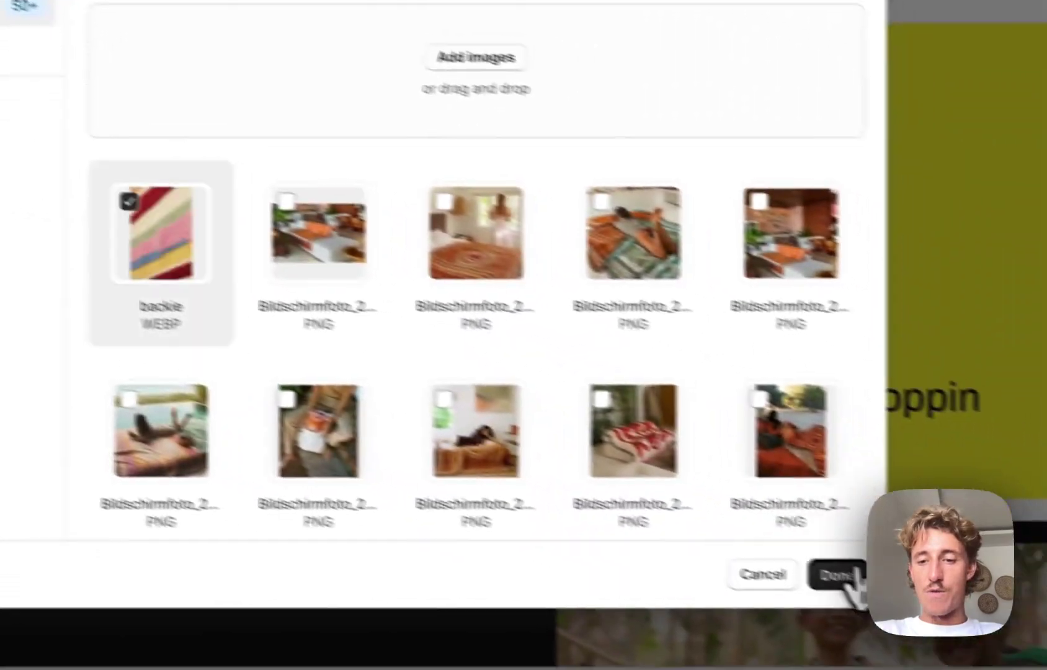
{"action": "left_click", "coordinate": [1046, 669]}
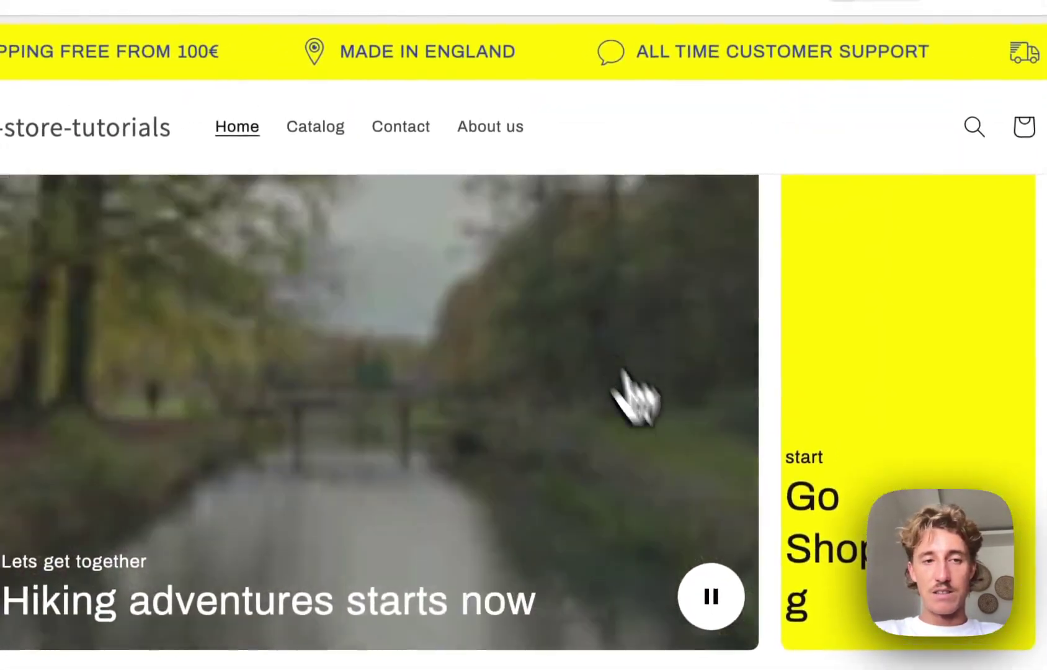
Set subheading 'Last Product' and heading '200% Cotton Blanket'.
{"action": "scroll", "coordinate": [678, 460], "scroll_direction": "down", "scroll_amount": 5}
{"action": "scroll", "coordinate": [747, 427], "scroll_direction": "down", "scroll_amount": 5}
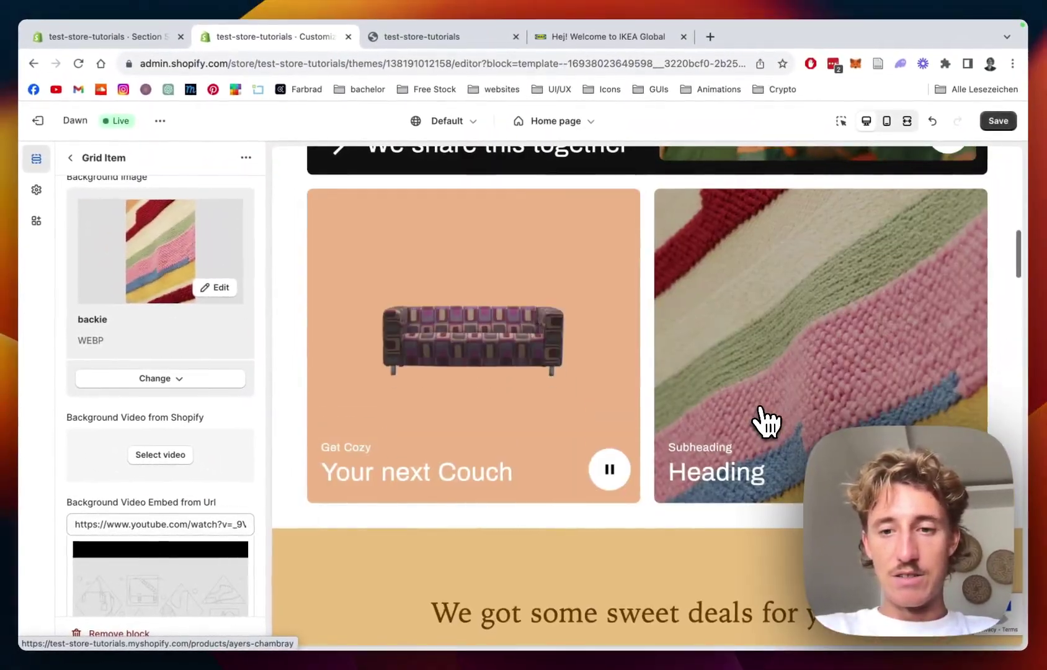
{"action": "scroll", "coordinate": [168, 299], "scroll_direction": "down", "scroll_amount": 10}
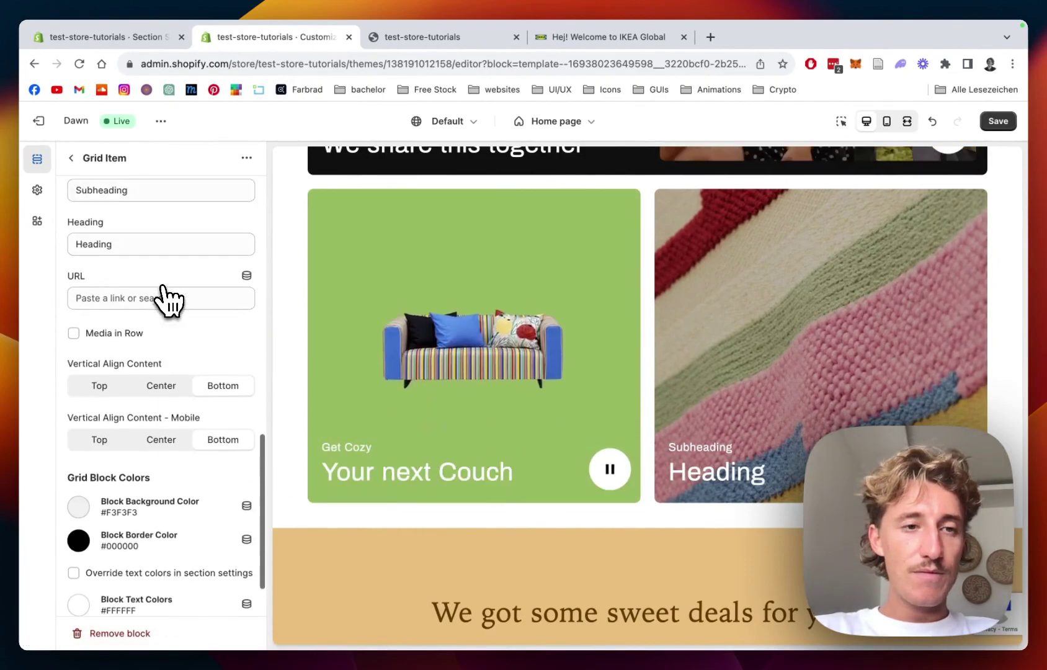
{"action": "scroll", "coordinate": [155, 282], "scroll_direction": "up", "scroll_amount": 2}
{"action": "left_click_drag", "start_coordinate": [154, 277], "coordinate": [71, 277]}
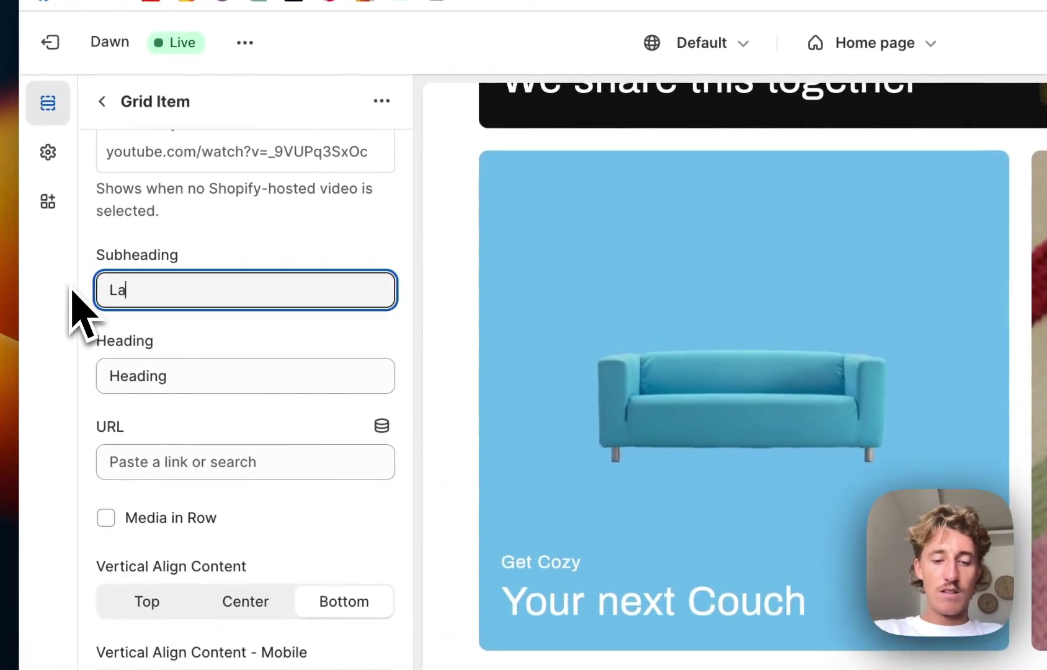
{"action": "type", "text": "Last Product"}
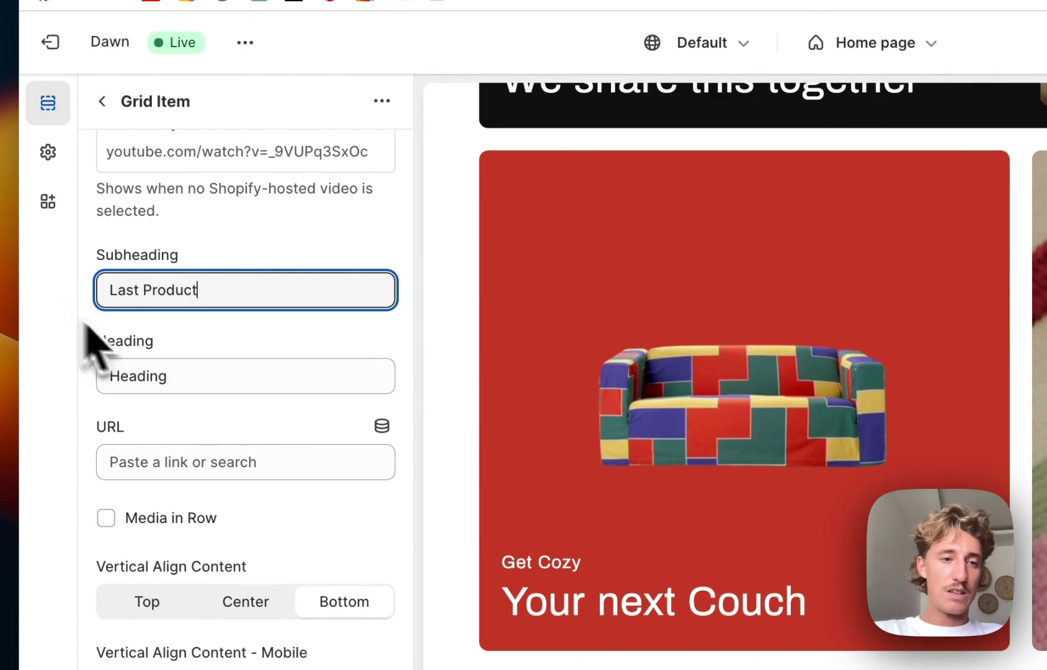
{"action": "left_click", "coordinate": [168, 374]}
{"action": "mouse_move", "coordinate": [35, 380]}
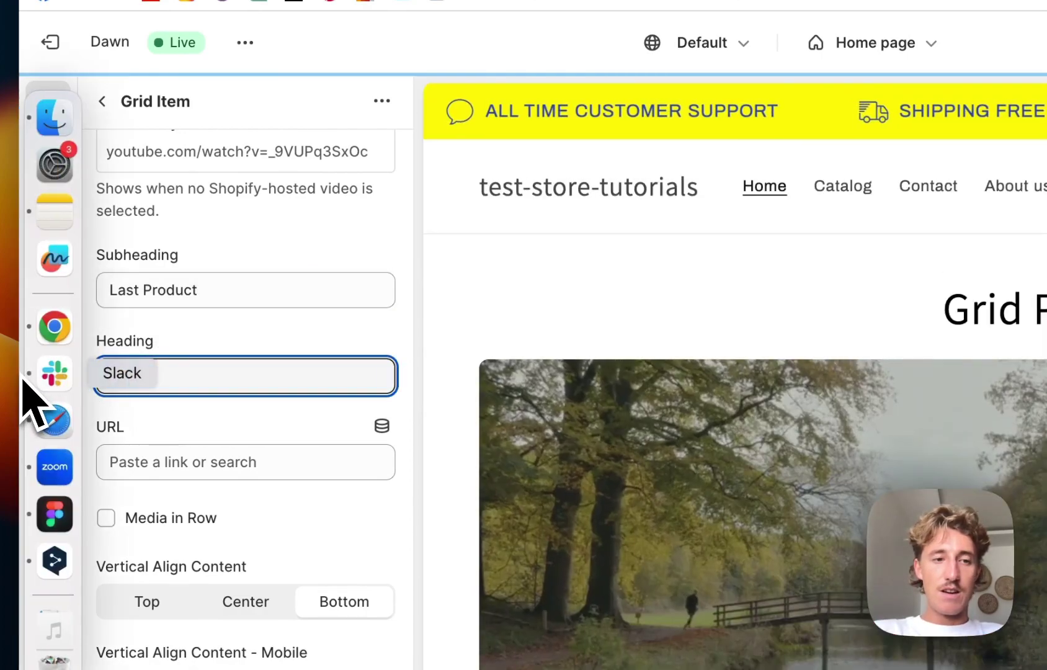
{"action": "type", "text": "Cott"}
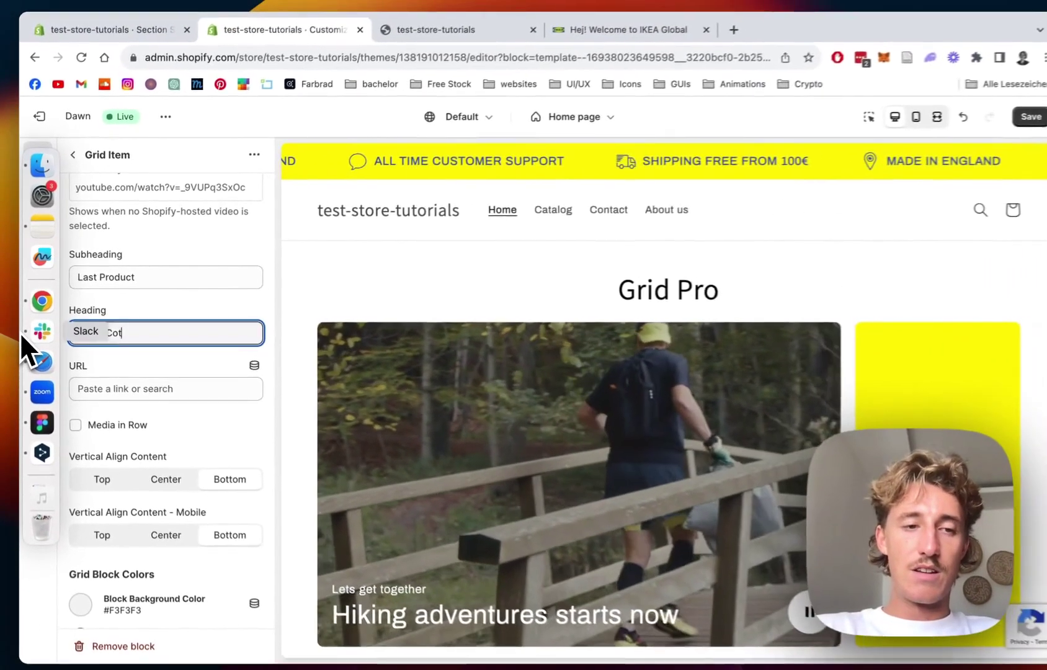
{"action": "type", "text": "on Bla"}
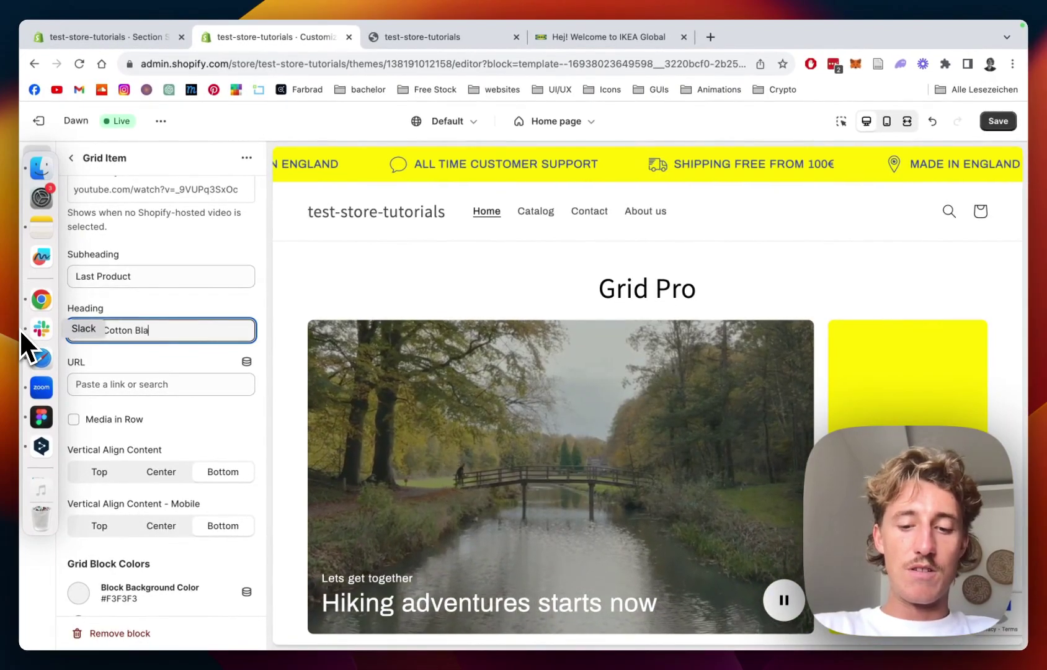
{"action": "type", "text": "nket"}
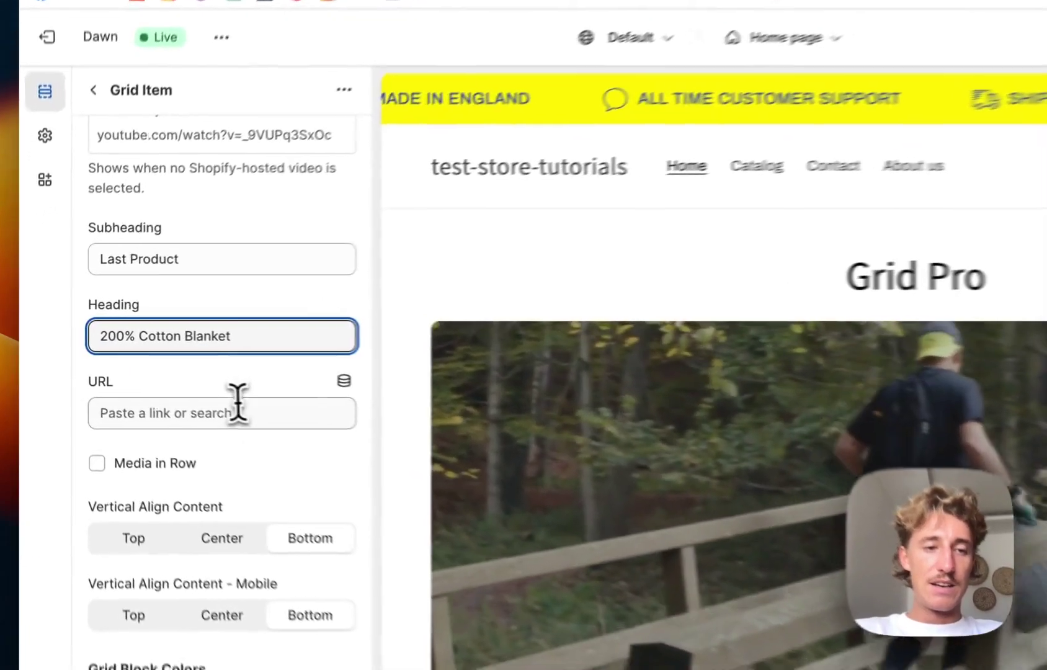
Link the item to Cydney Plaid, save, and return to the section list.
{"action": "left_click", "coordinate": [167, 382]}
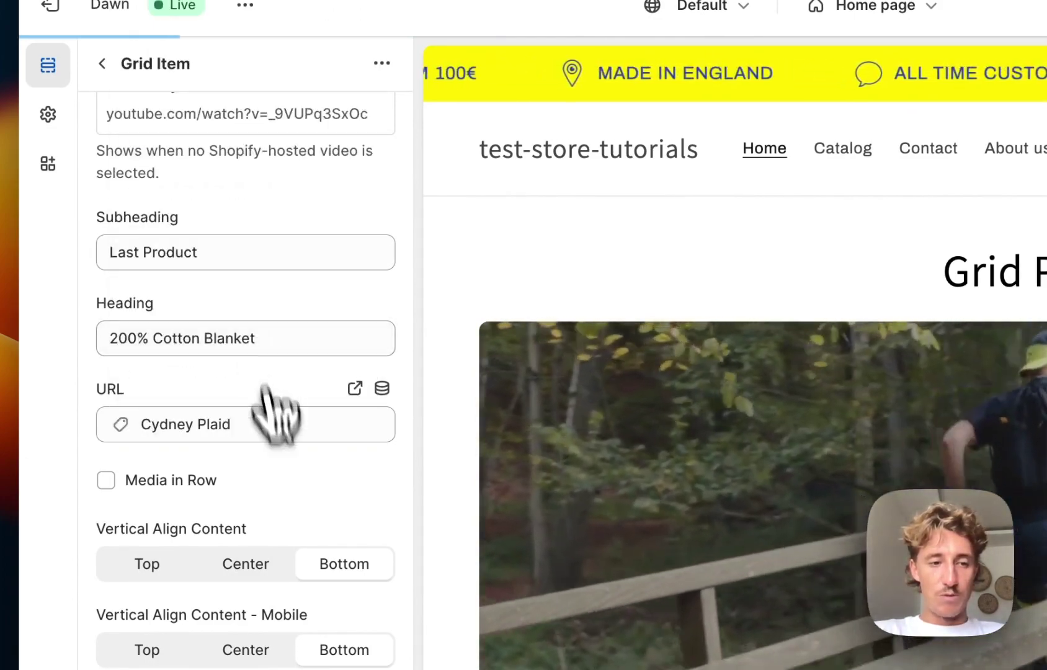
{"action": "scroll", "coordinate": [276, 415], "scroll_direction": "down", "scroll_amount": 5}
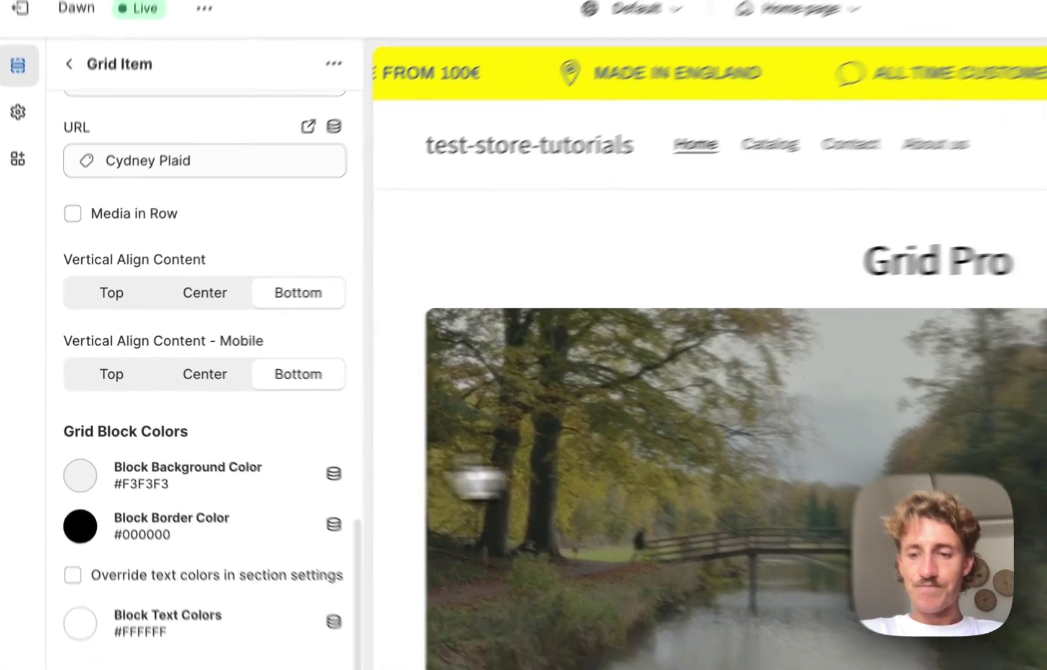
{"action": "scroll", "coordinate": [730, 496], "scroll_direction": "down", "scroll_amount": 5}
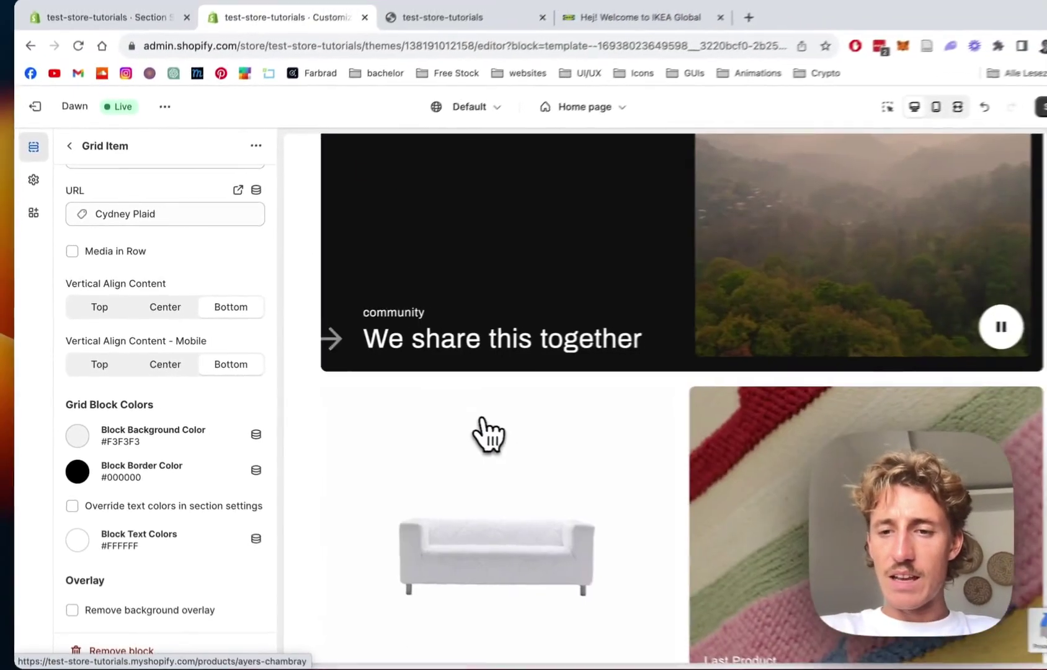
{"action": "scroll", "coordinate": [487, 434], "scroll_direction": "down", "scroll_amount": 5}
{"action": "scroll", "coordinate": [468, 428], "scroll_direction": "up", "scroll_amount": 3}
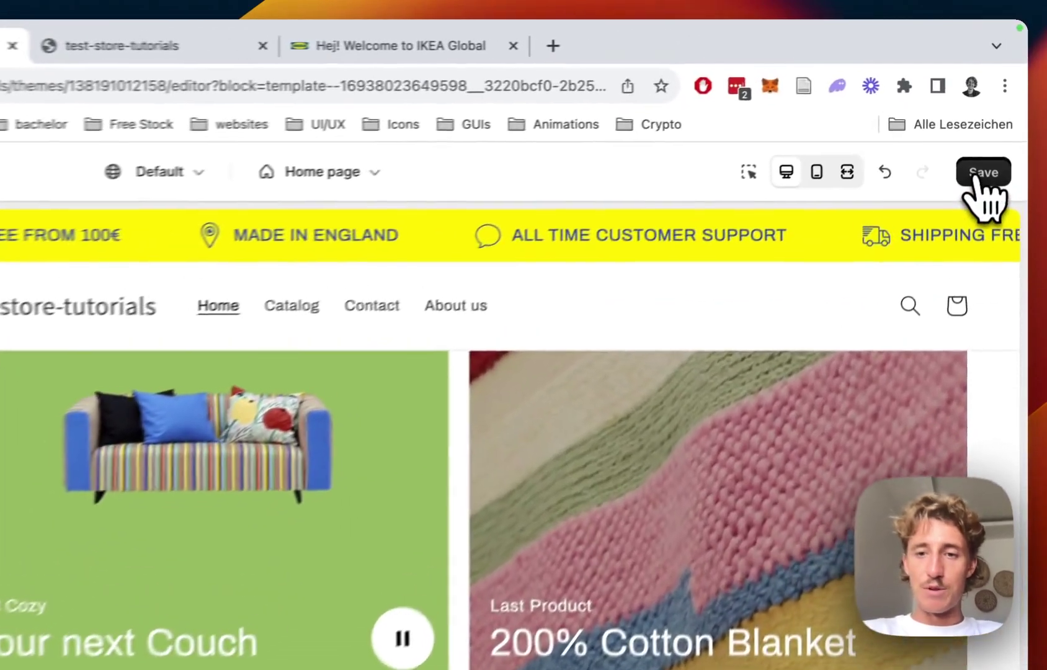
{"action": "left_click", "coordinate": [998, 121]}
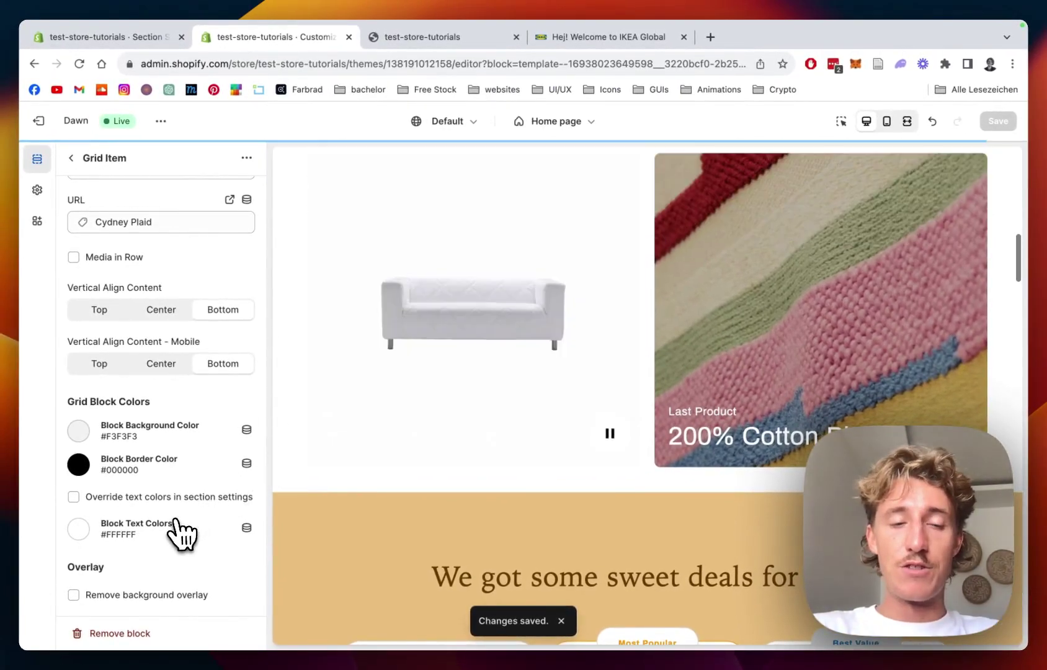
{"action": "scroll", "coordinate": [198, 435], "scroll_direction": "up", "scroll_amount": 10}
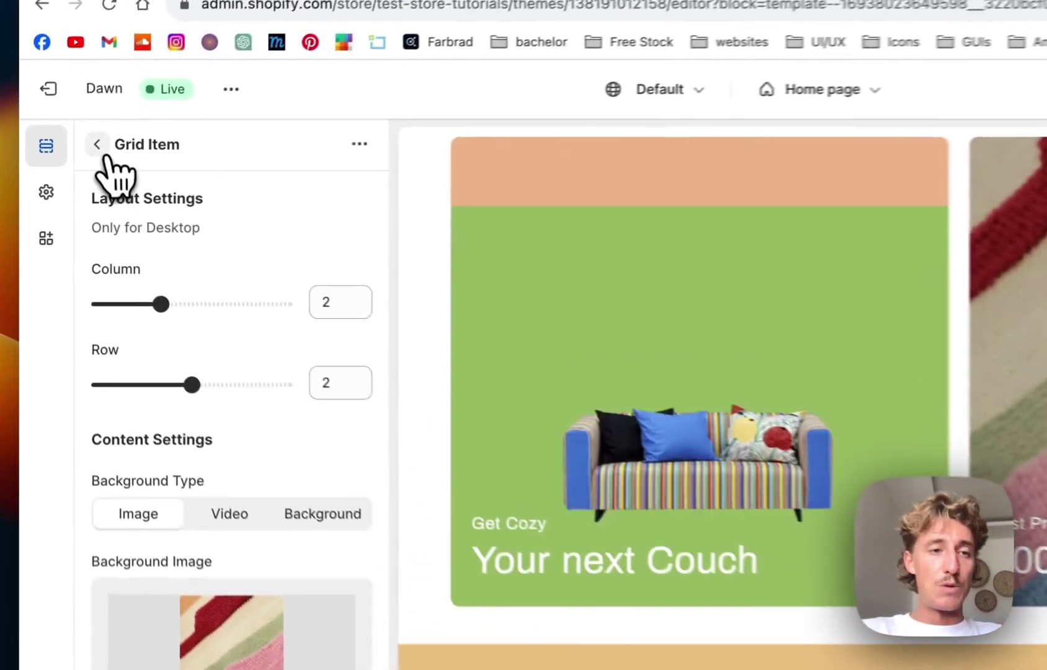
{"action": "left_click", "coordinate": [71, 158]}
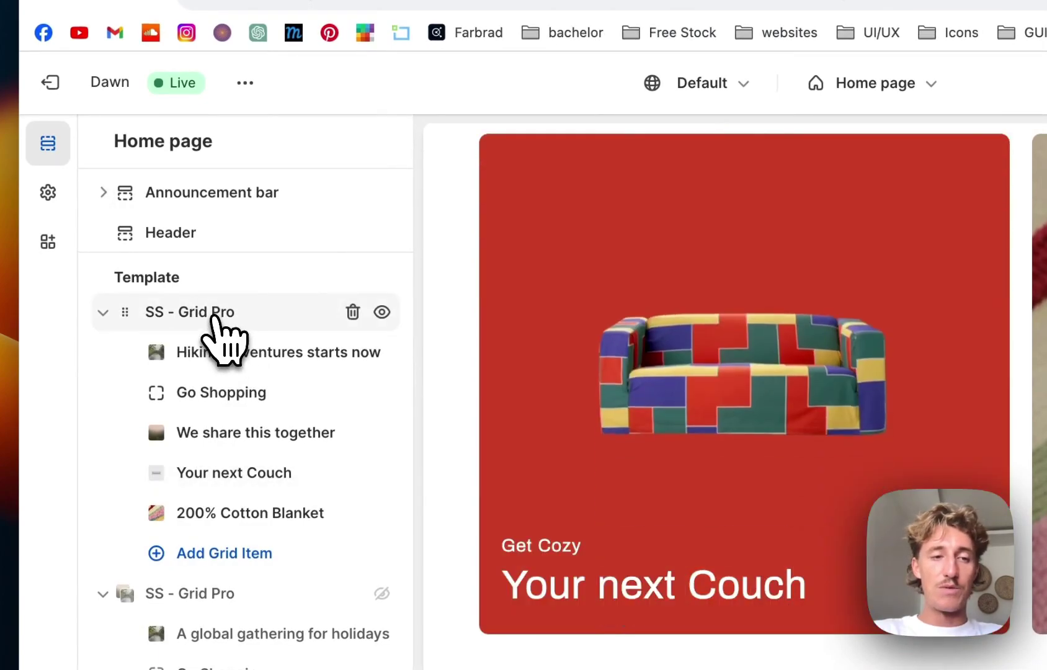
Enable the custom heading font for Grid Pro and set Heading Size to 70 px.
{"action": "left_click", "coordinate": [217, 313]}
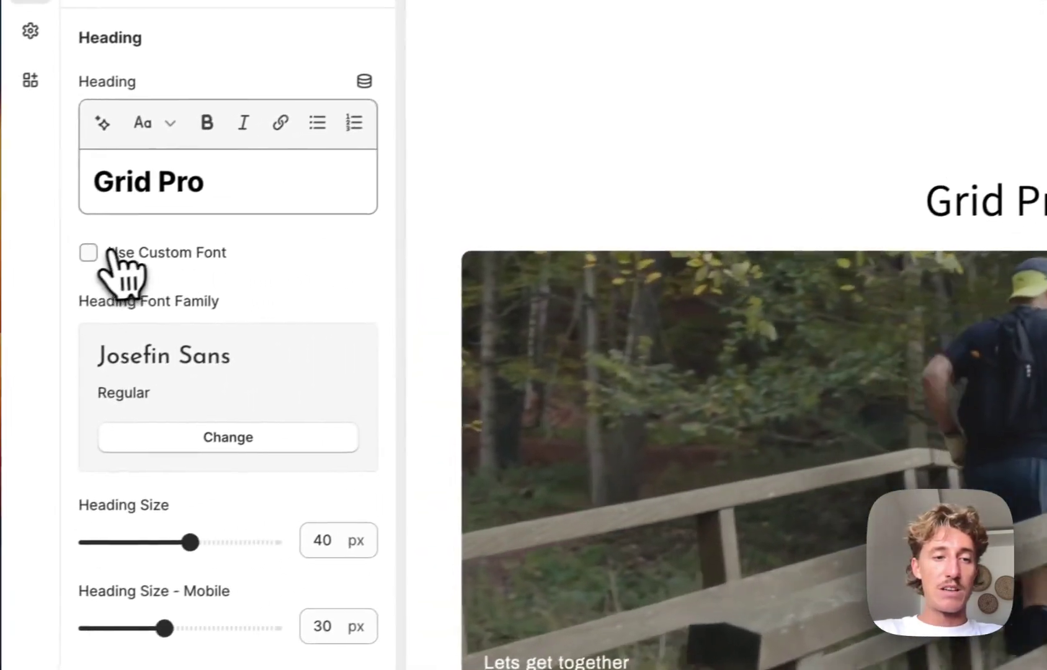
{"action": "left_click", "coordinate": [90, 253]}
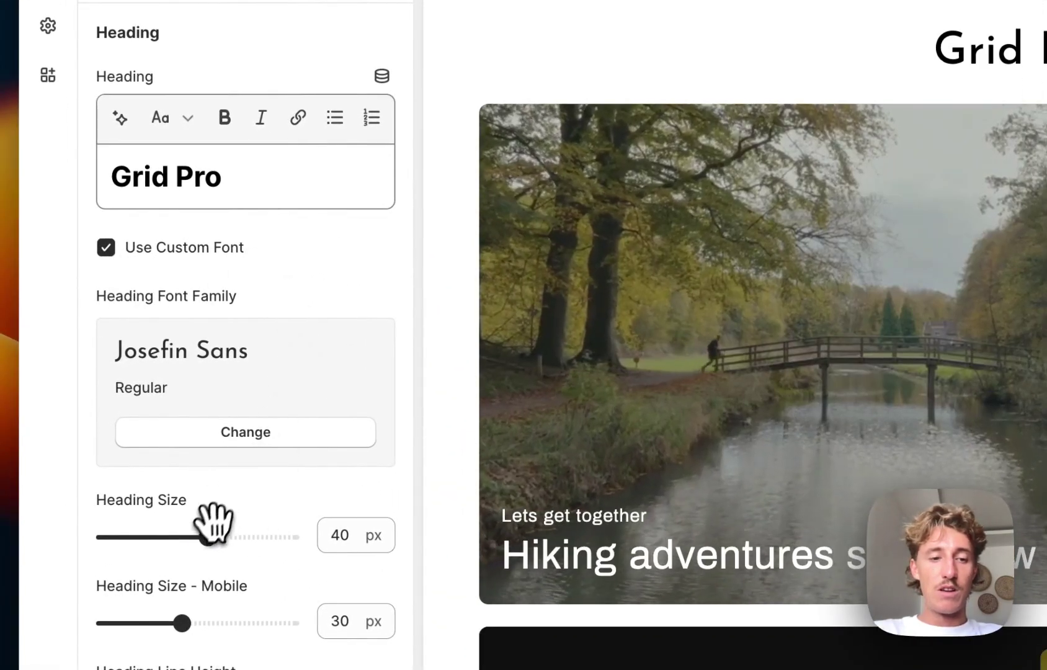
{"action": "left_click_drag", "start_coordinate": [211, 524], "coordinate": [280, 533]}
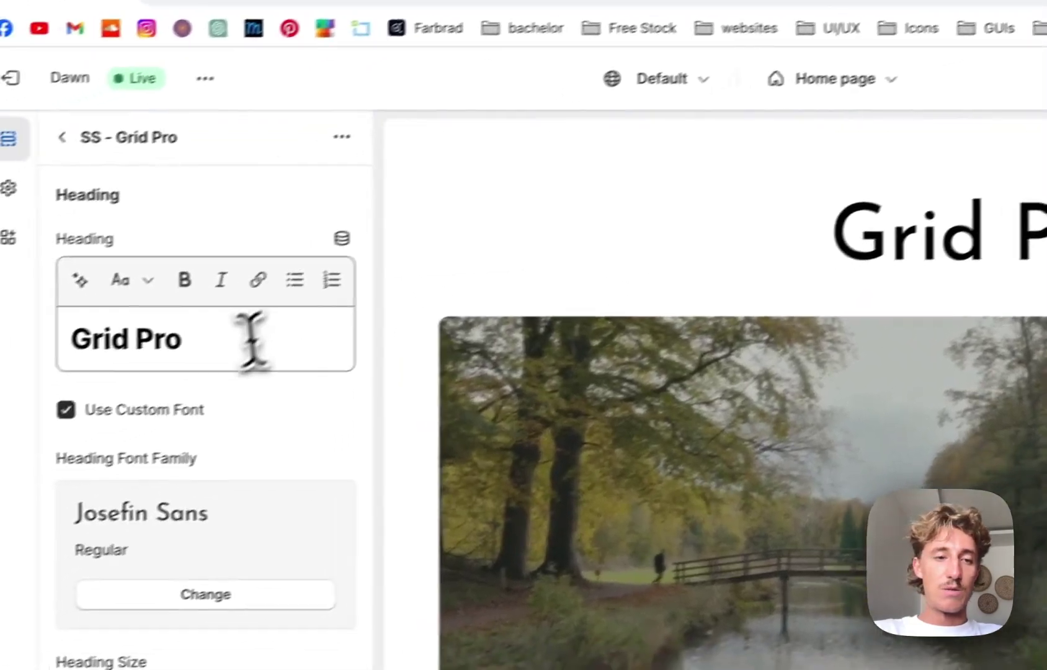
Change the Grid Pro heading text to 'Ikea Rebuild Section'.
{"action": "left_click_drag", "start_coordinate": [145, 375], "coordinate": [54, 318]}
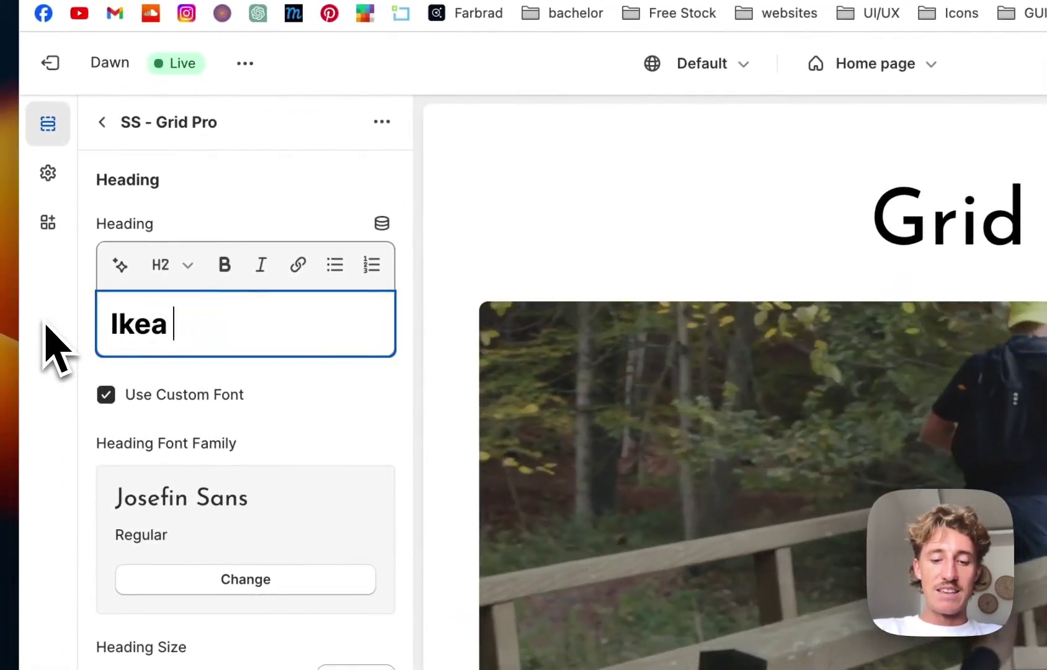
{"action": "type", "text": "Ikea Rebuild Section"}
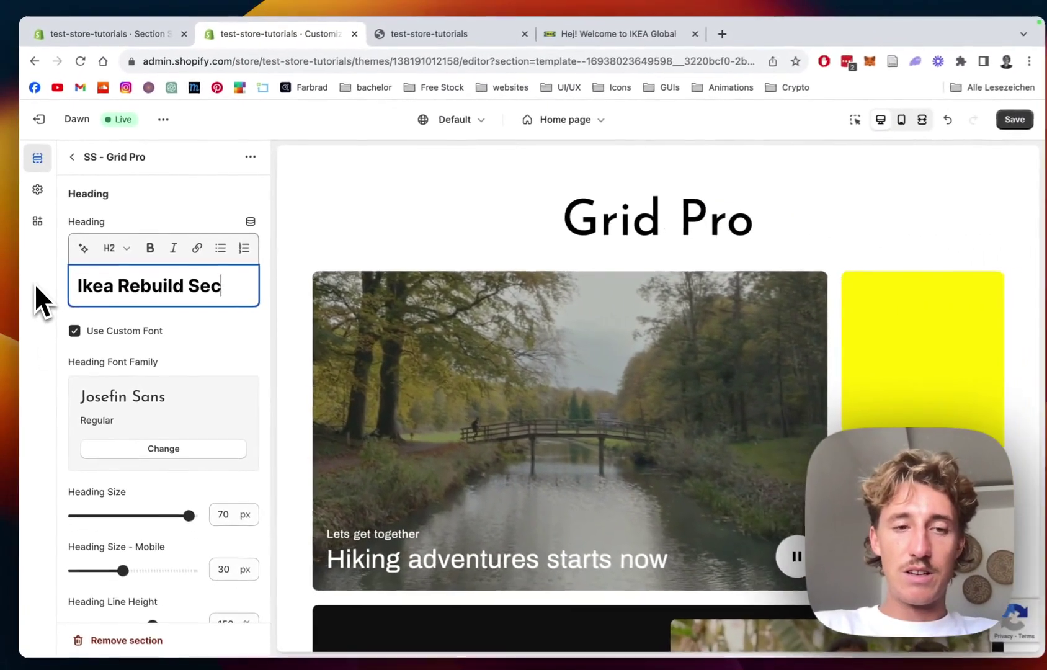
{"action": "scroll", "coordinate": [124, 344], "scroll_direction": "down", "scroll_amount": 10}
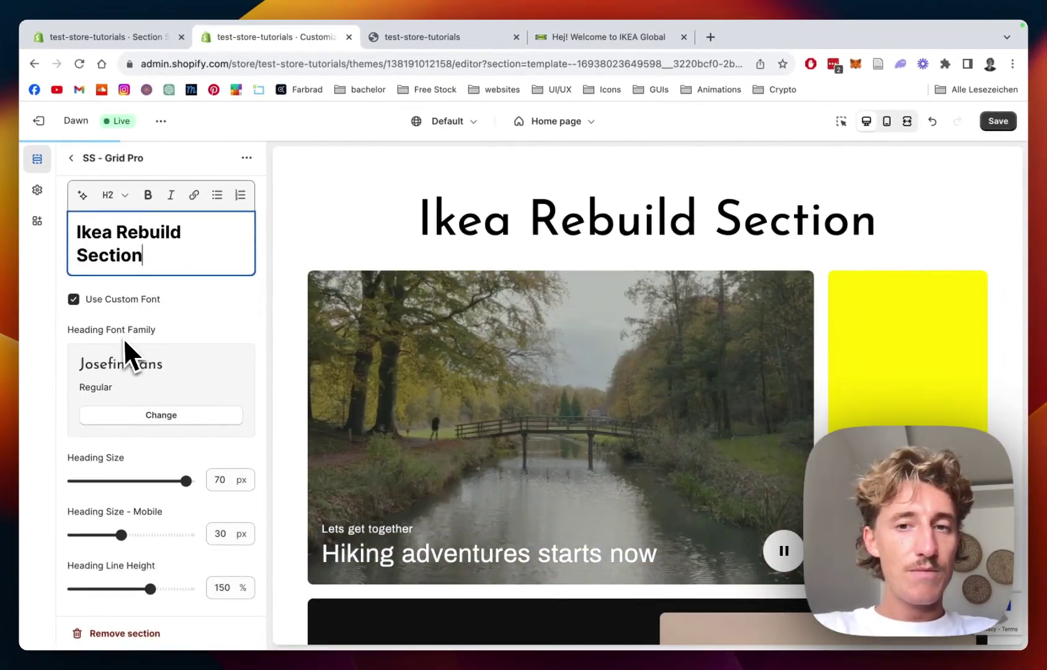
{"action": "scroll", "coordinate": [161, 307], "scroll_direction": "down", "scroll_amount": 4}
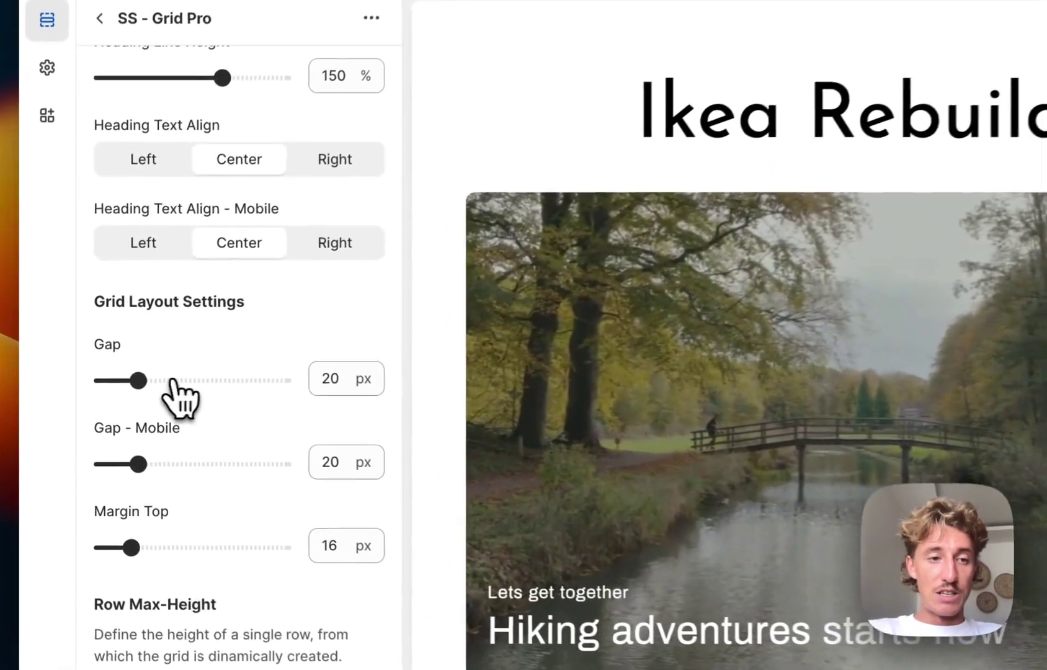
Set the desktop gap between grid blocks to 14 px.
{"action": "left_click_drag", "start_coordinate": [96, 392], "coordinate": [76, 355]}
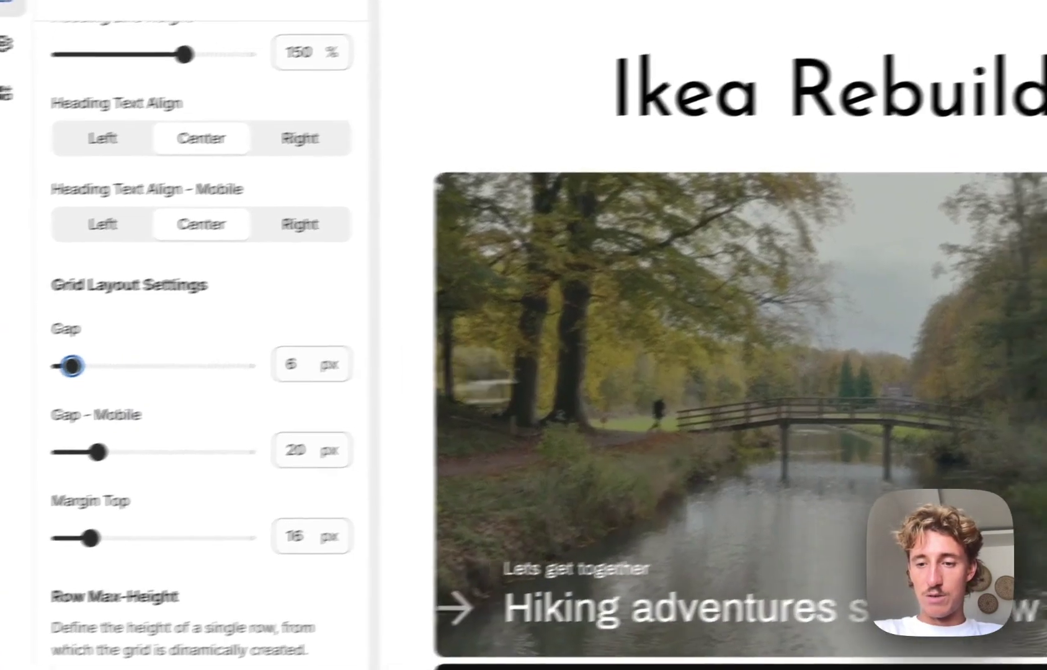
{"action": "scroll", "coordinate": [768, 323], "scroll_direction": "down", "scroll_amount": 5}
{"action": "scroll", "coordinate": [635, 375], "scroll_direction": "down", "scroll_amount": 5}
{"action": "scroll", "coordinate": [635, 375], "scroll_direction": "up", "scroll_amount": 8}
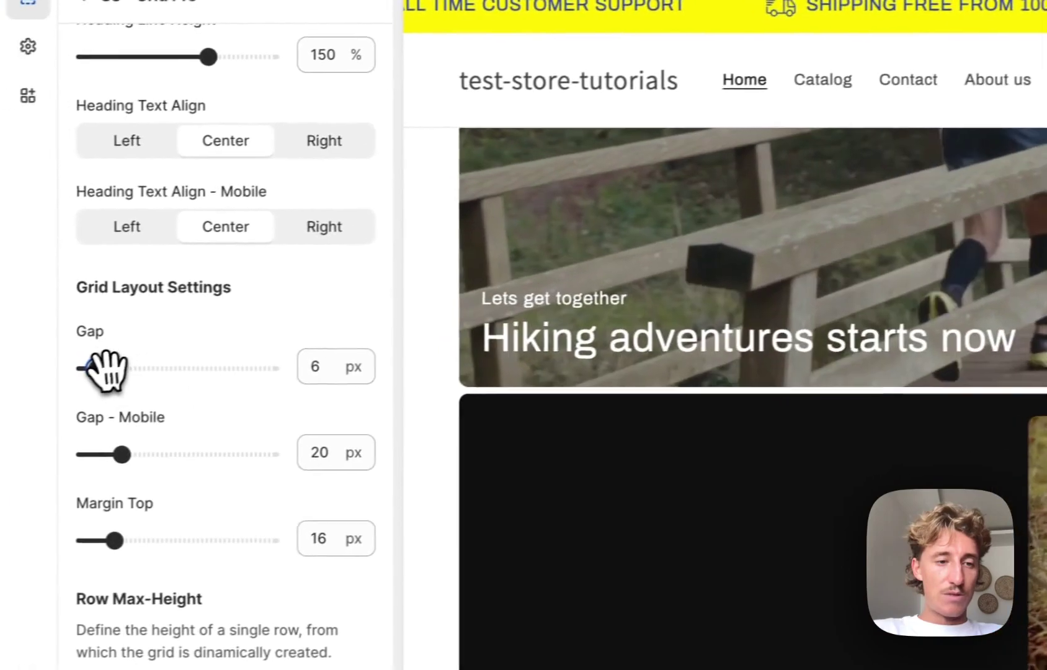
{"action": "left_click_drag", "start_coordinate": [102, 367], "coordinate": [131, 362]}
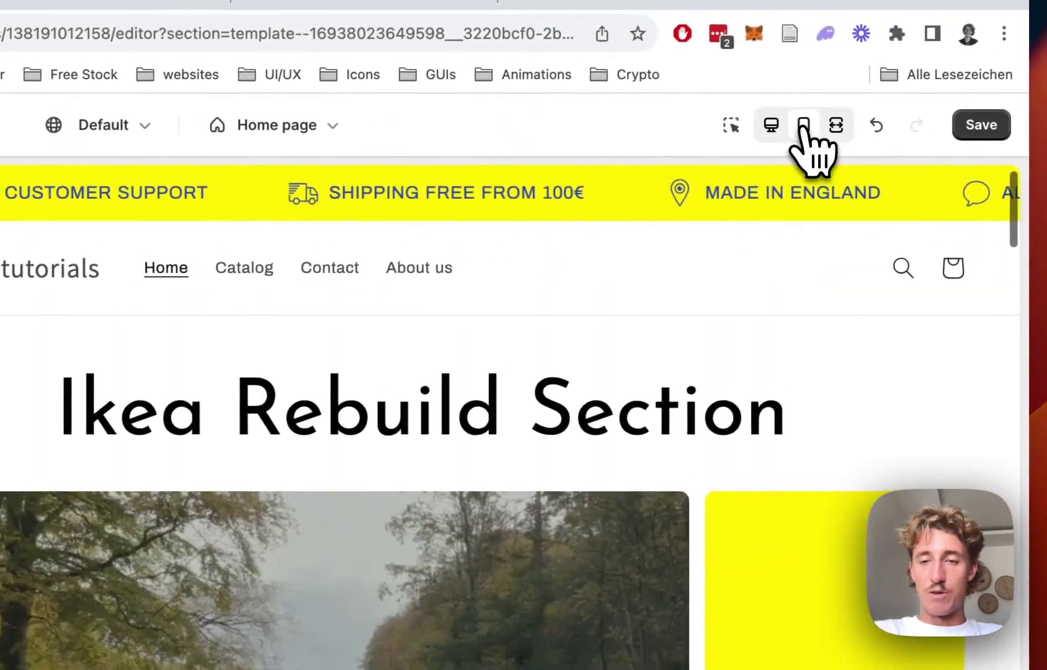
Check the grid layout in the mobile preview, then return to desktop view.
{"action": "left_click", "coordinate": [881, 101]}
{"action": "scroll", "coordinate": [512, 447], "scroll_direction": "down", "scroll_amount": 15}
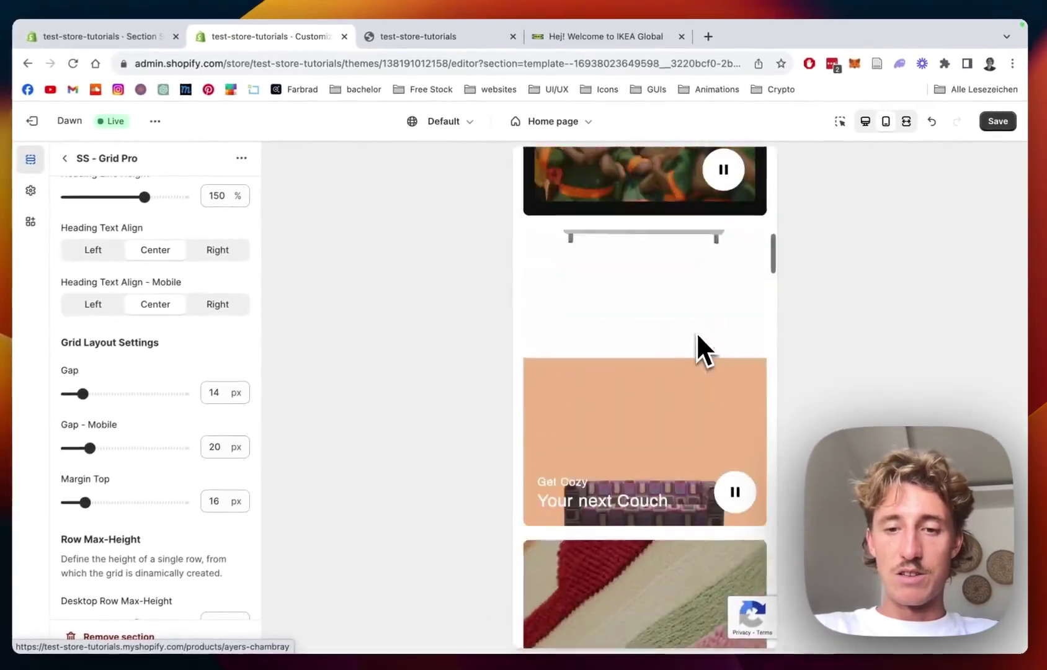
{"action": "scroll", "coordinate": [697, 335], "scroll_direction": "down", "scroll_amount": 5}
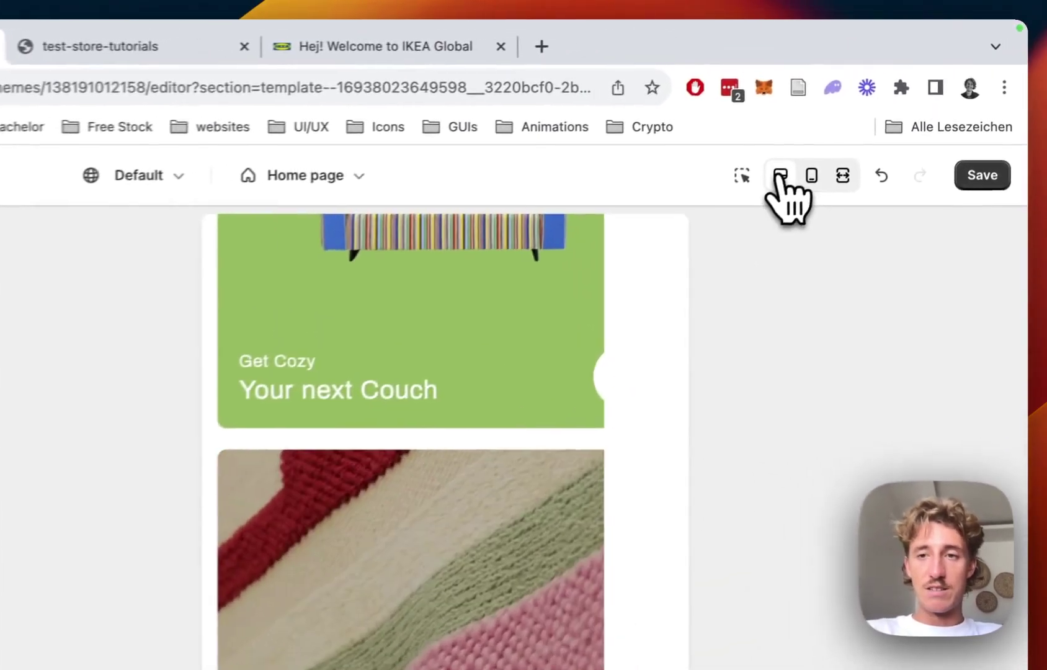
{"action": "left_click", "coordinate": [852, 131]}
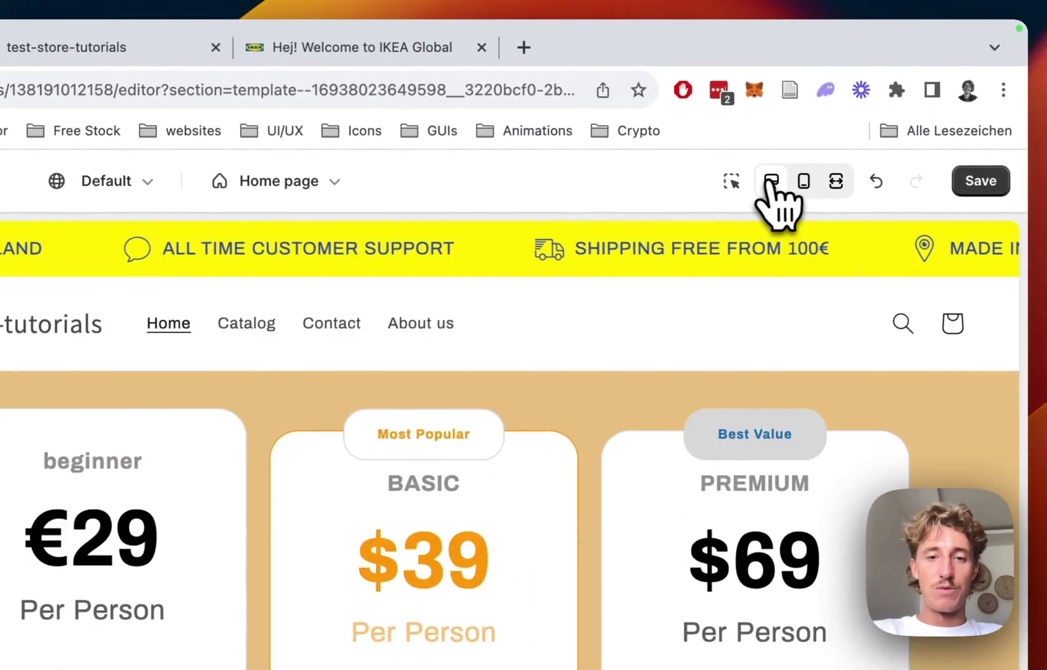
{"action": "scroll", "coordinate": [307, 408], "scroll_direction": "down", "scroll_amount": 3}
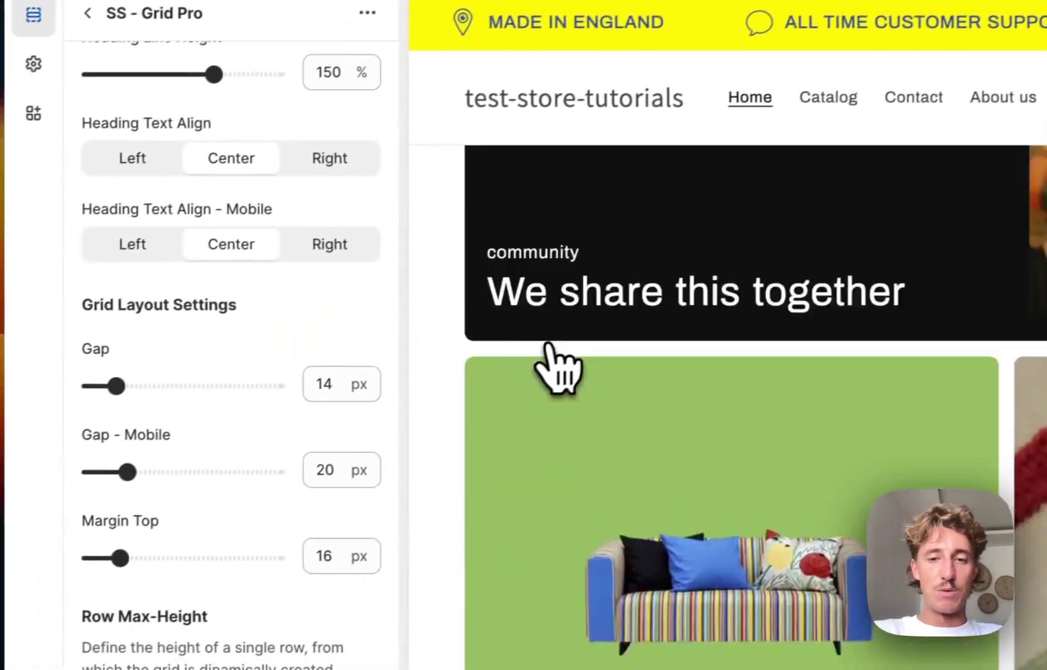
Raise Block Border Radius from 8 px to 28 px in the Grid Pro settings.
{"action": "scroll", "coordinate": [564, 367], "scroll_direction": "up", "scroll_amount": 5}
{"action": "scroll", "coordinate": [273, 381], "scroll_direction": "down", "scroll_amount": 9}
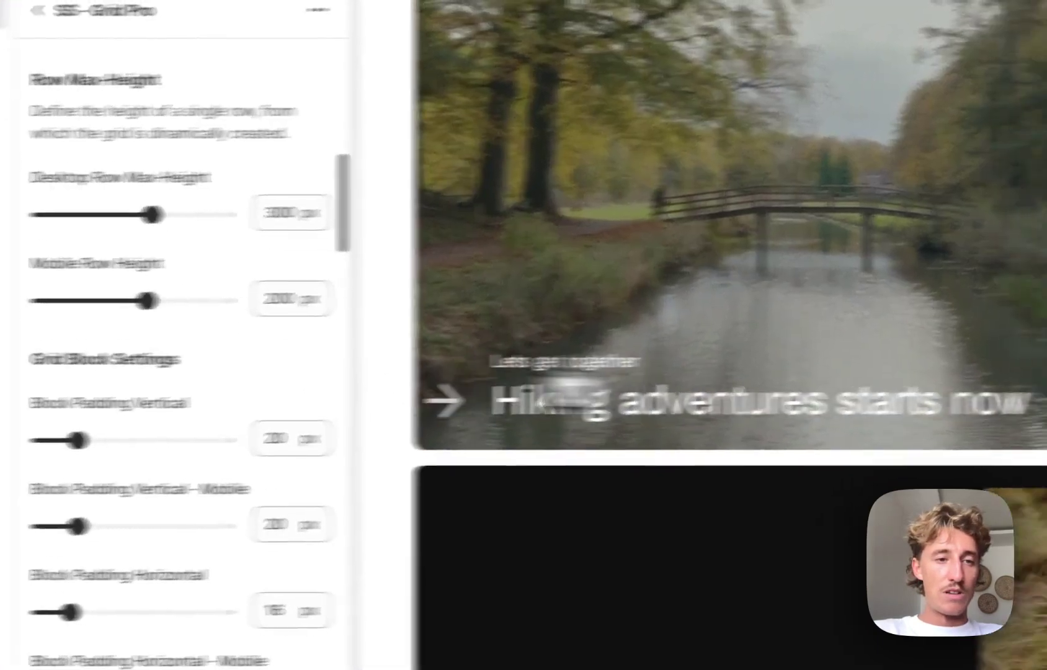
{"action": "scroll", "coordinate": [567, 390], "scroll_direction": "up", "scroll_amount": 5}
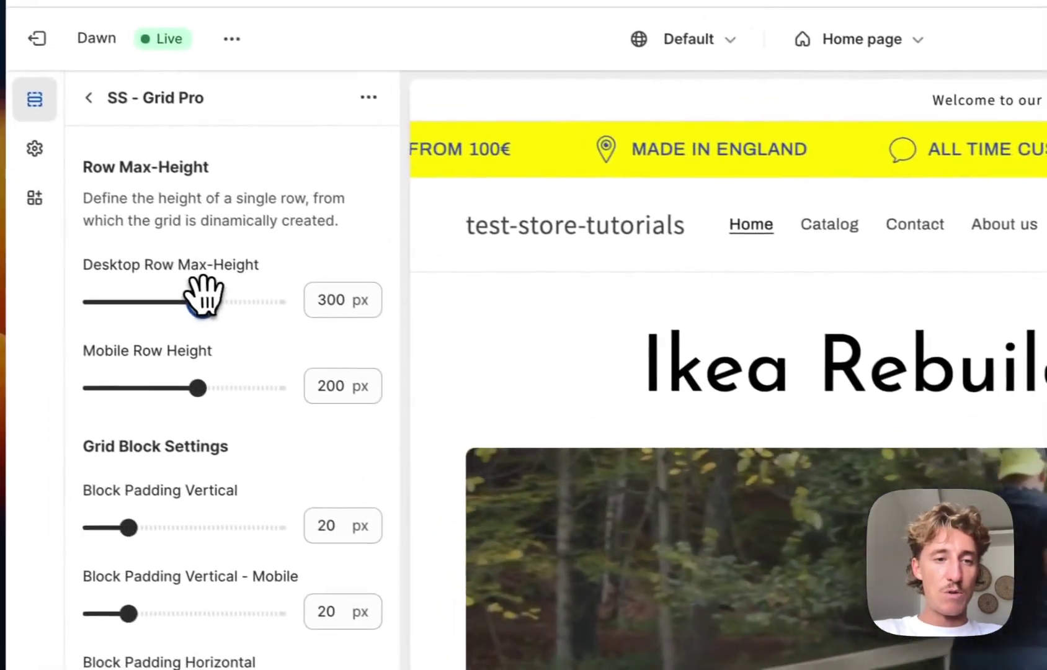
{"action": "left_click_drag", "start_coordinate": [152, 214], "coordinate": [159, 215]}
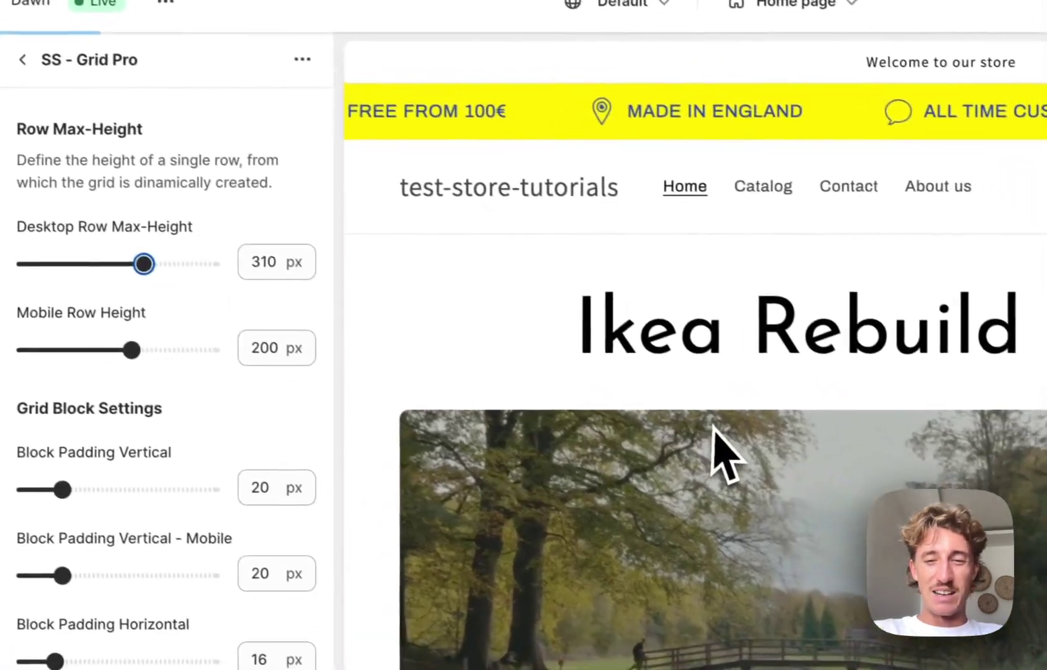
{"action": "scroll", "coordinate": [800, 490], "scroll_direction": "down", "scroll_amount": 4}
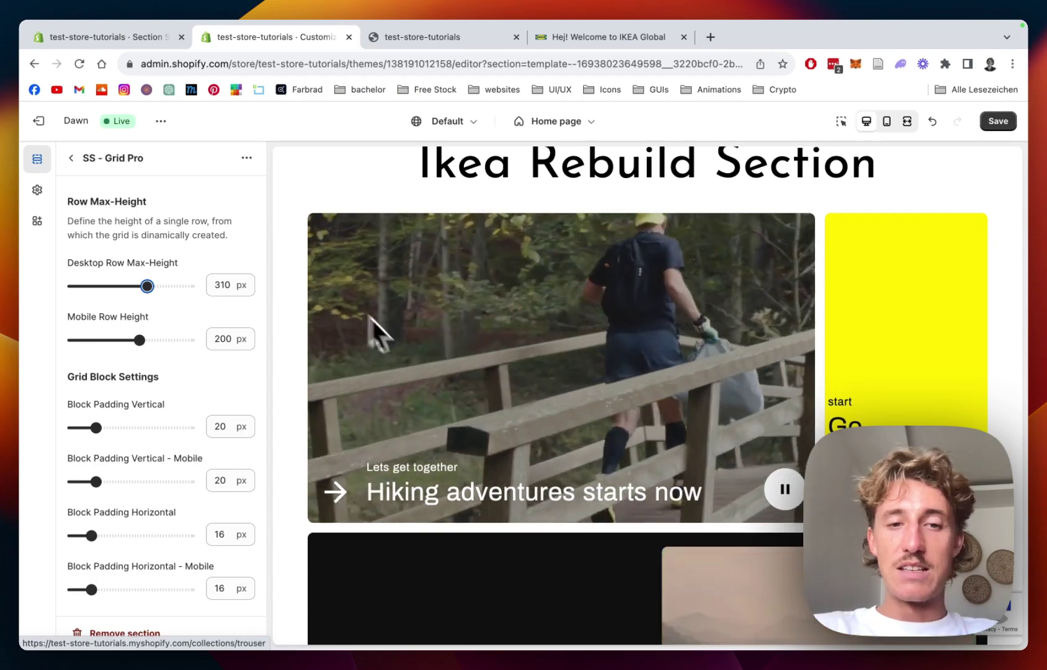
{"action": "scroll", "coordinate": [120, 353], "scroll_direction": "down", "scroll_amount": 2}
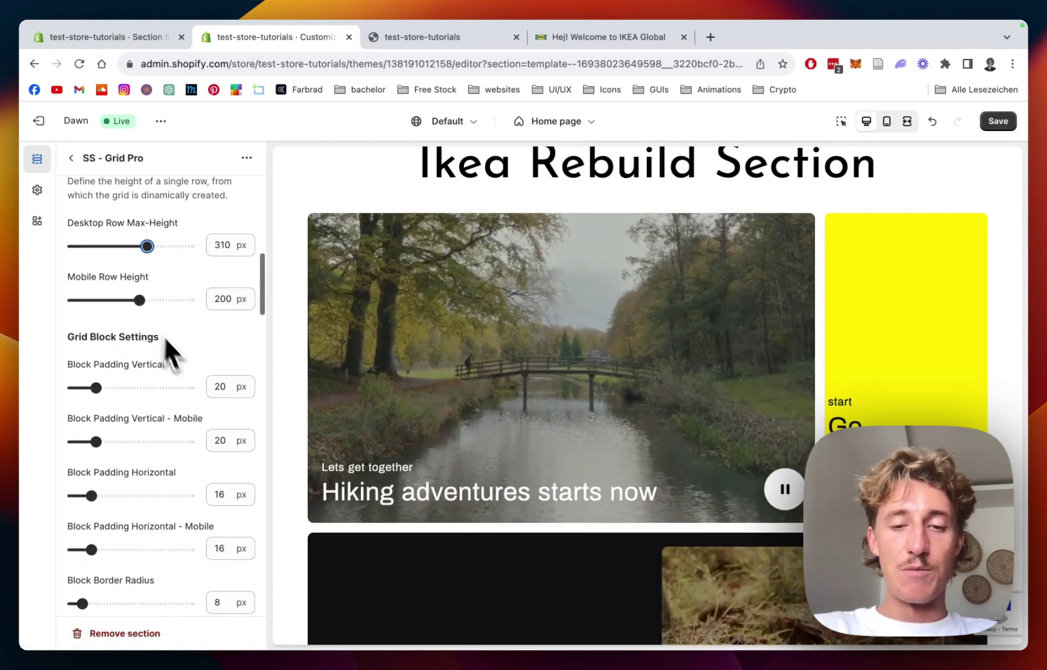
{"action": "scroll", "coordinate": [168, 379], "scroll_direction": "down", "scroll_amount": 6}
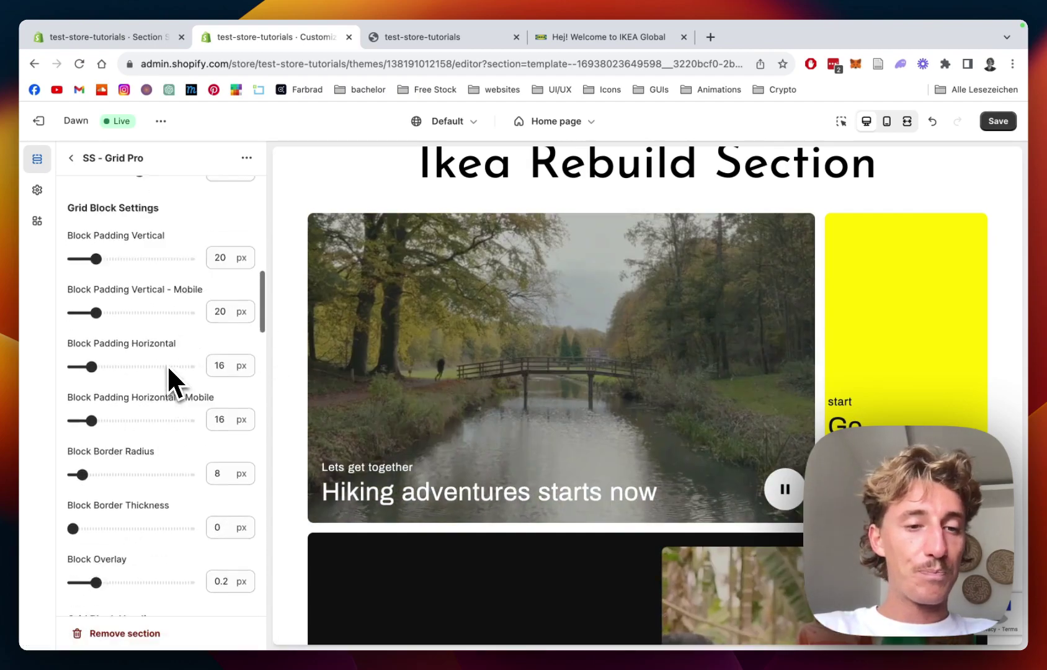
{"action": "scroll", "coordinate": [167, 365], "scroll_direction": "down", "scroll_amount": 15}
{"action": "scroll", "coordinate": [167, 365], "scroll_direction": "up", "scroll_amount": 13}
{"action": "scroll", "coordinate": [137, 322], "scroll_direction": "down", "scroll_amount": 1}
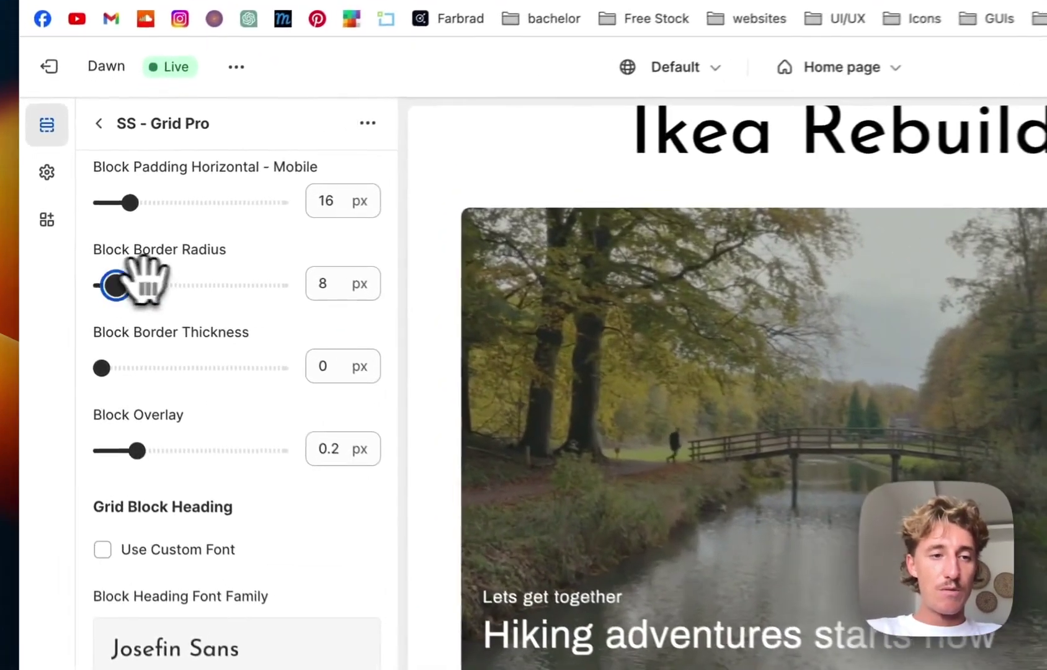
{"action": "left_click_drag", "start_coordinate": [86, 266], "coordinate": [104, 266]}
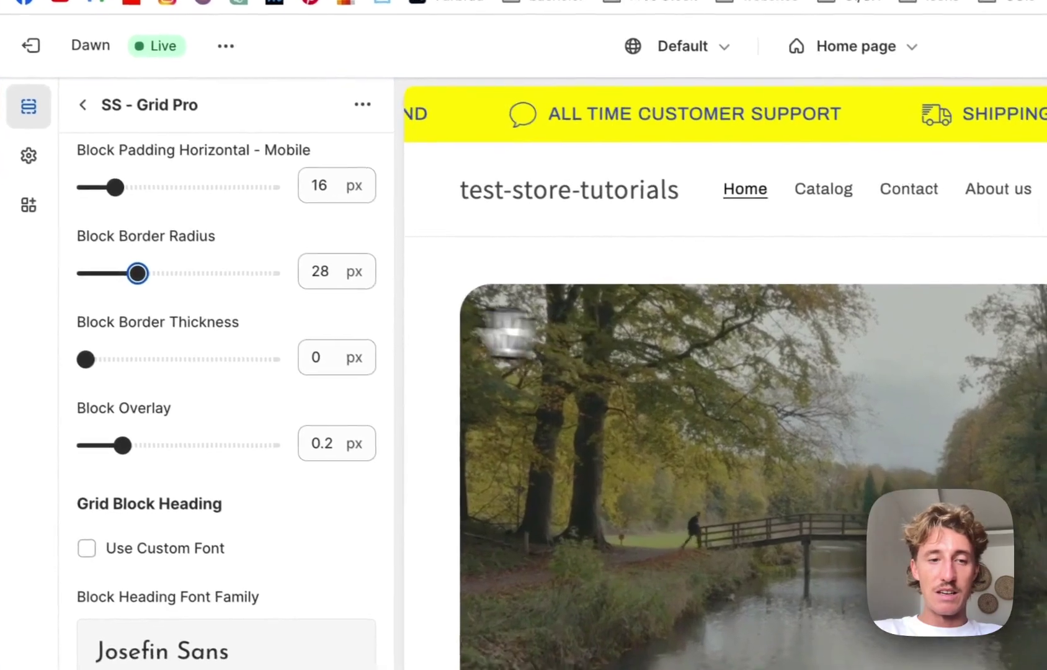
{"action": "scroll", "coordinate": [265, 304], "scroll_direction": "down", "scroll_amount": 8}
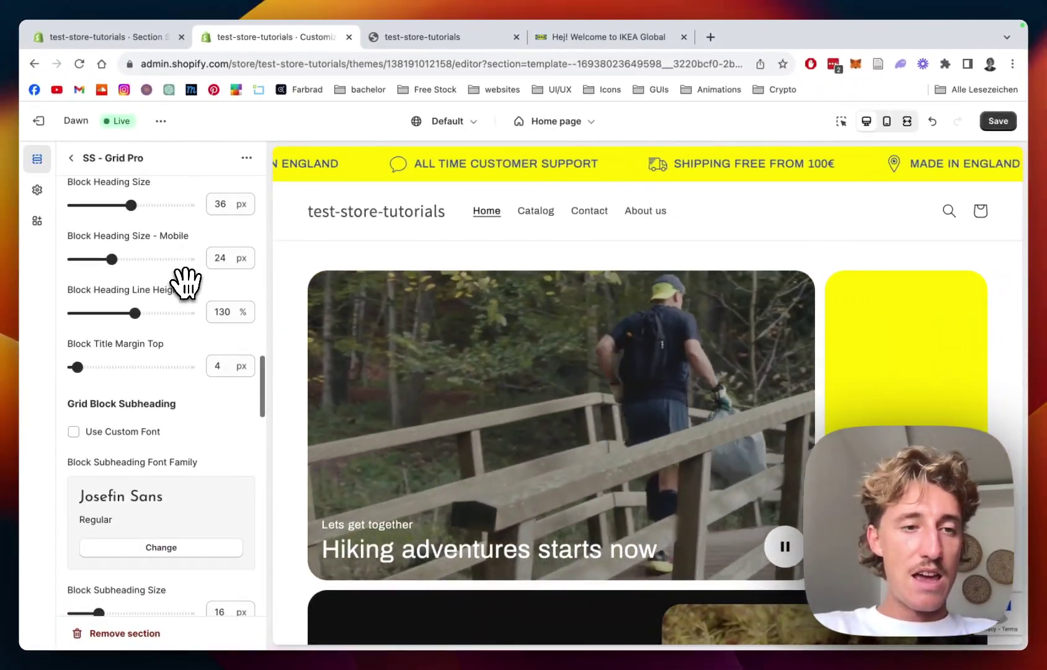
{"action": "scroll", "coordinate": [186, 281], "scroll_direction": "up", "scroll_amount": 1}
{"action": "scroll", "coordinate": [186, 296], "scroll_direction": "left", "scroll_amount": 5}
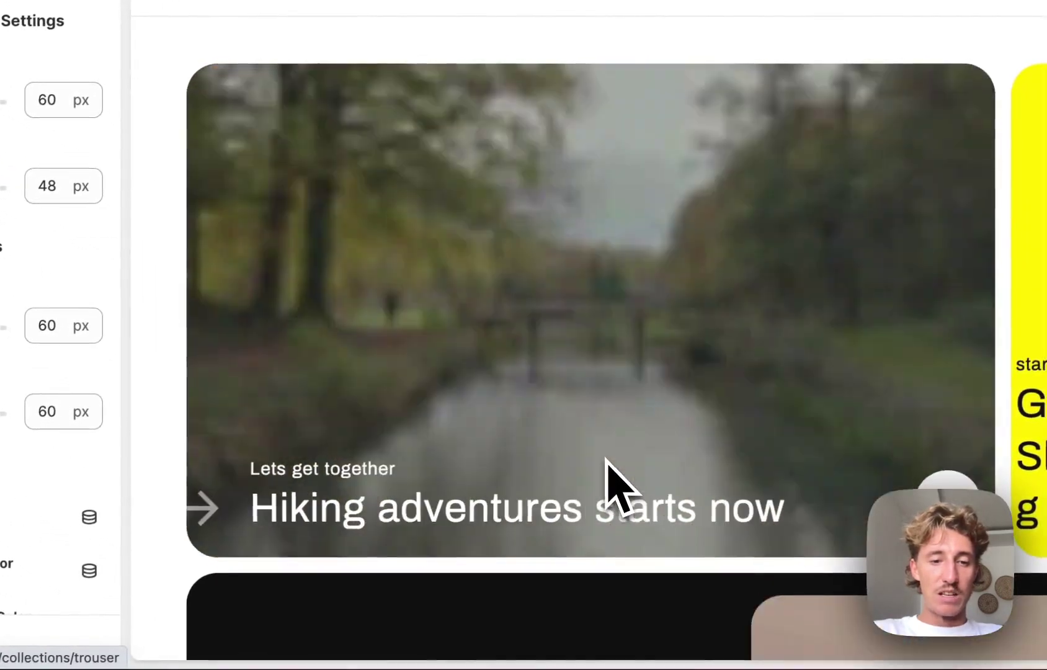
Set the section's heading colour to blue #334FB4.
{"action": "scroll", "coordinate": [217, 366], "scroll_direction": "down", "scroll_amount": 5}
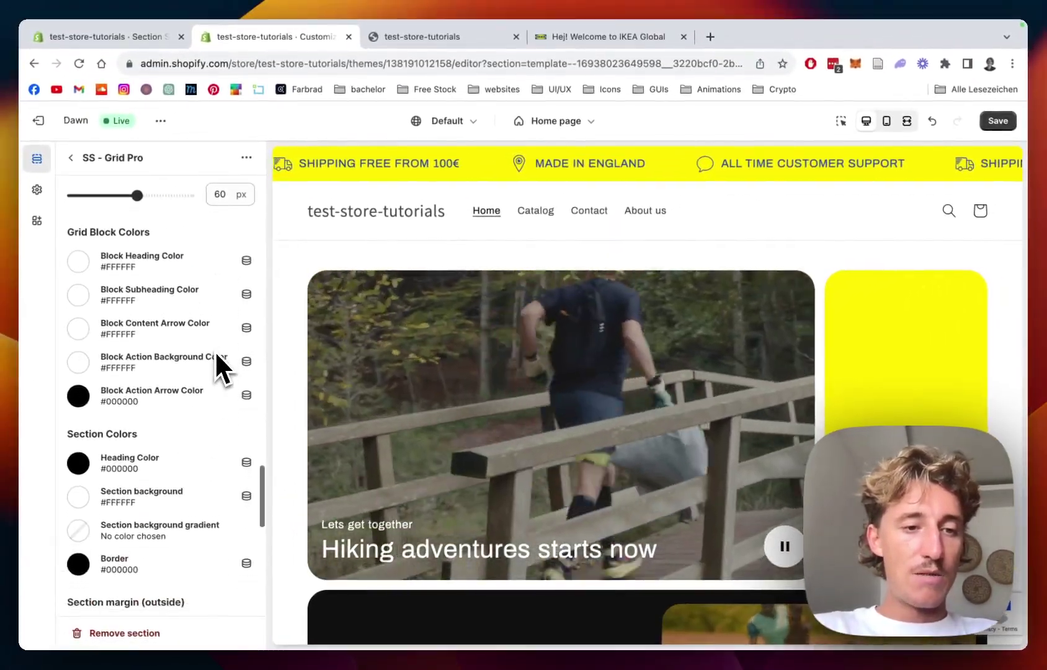
{"action": "scroll", "coordinate": [156, 449], "scroll_direction": "up", "scroll_amount": 1}
{"action": "scroll", "coordinate": [161, 465], "scroll_direction": "down", "scroll_amount": 5}
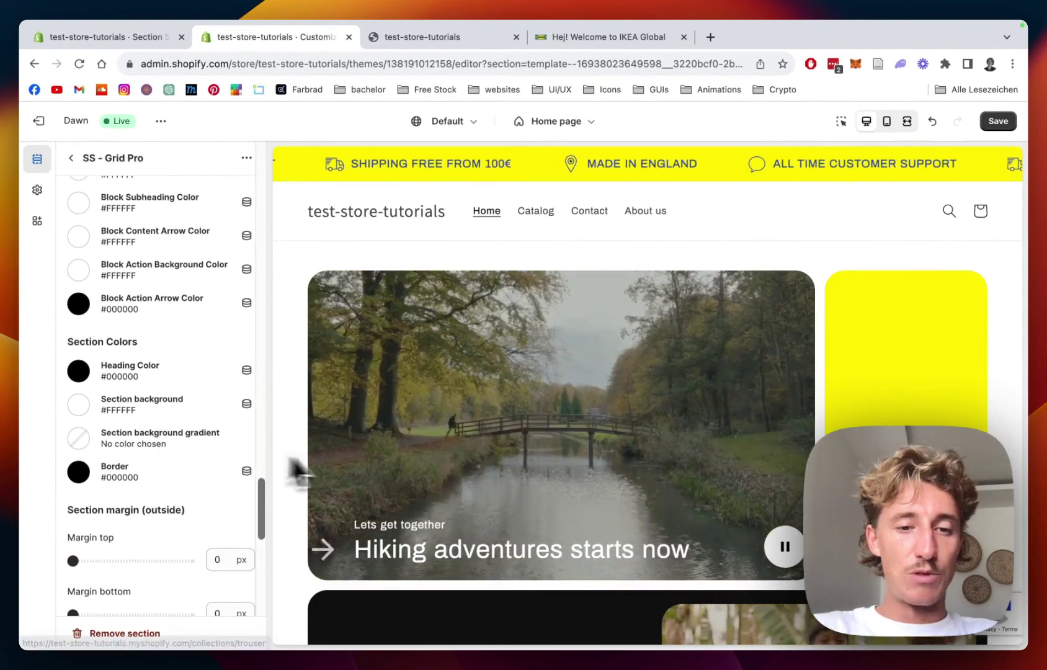
{"action": "scroll", "coordinate": [358, 459], "scroll_direction": "down", "scroll_amount": 3}
{"action": "scroll", "coordinate": [168, 319], "scroll_direction": "up", "scroll_amount": 4}
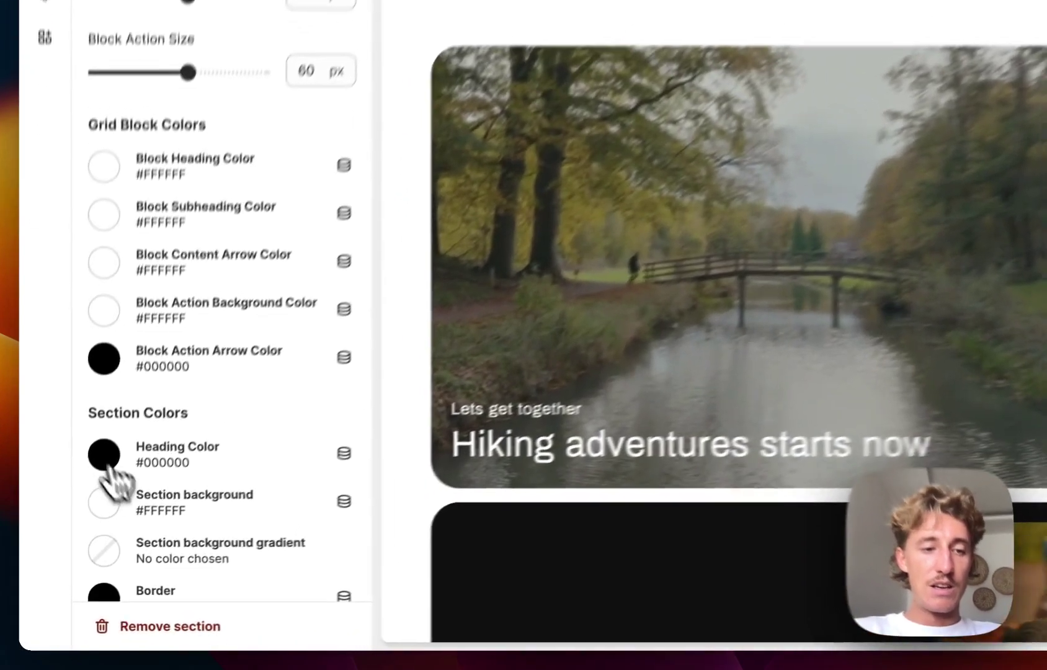
{"action": "left_click", "coordinate": [79, 512]}
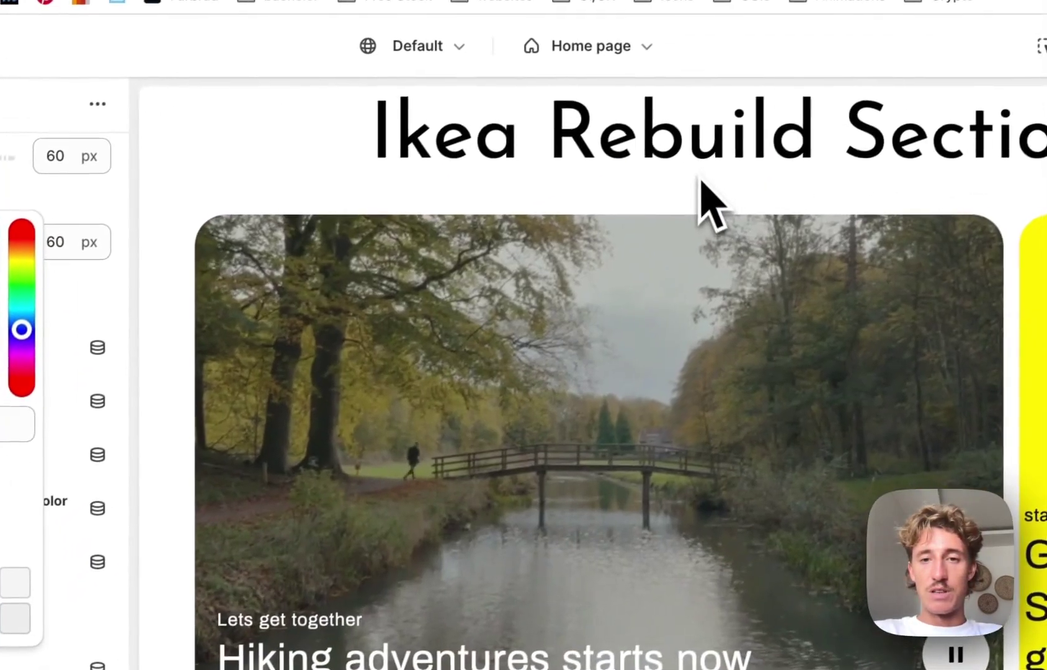
{"action": "scroll", "coordinate": [694, 182], "scroll_direction": "up", "scroll_amount": 3}
{"action": "left_click", "coordinate": [329, 435]}
Turn on Full Width for the Grid Pro section and save the theme.
{"action": "scroll", "coordinate": [327, 434], "scroll_direction": "down", "scroll_amount": 8}
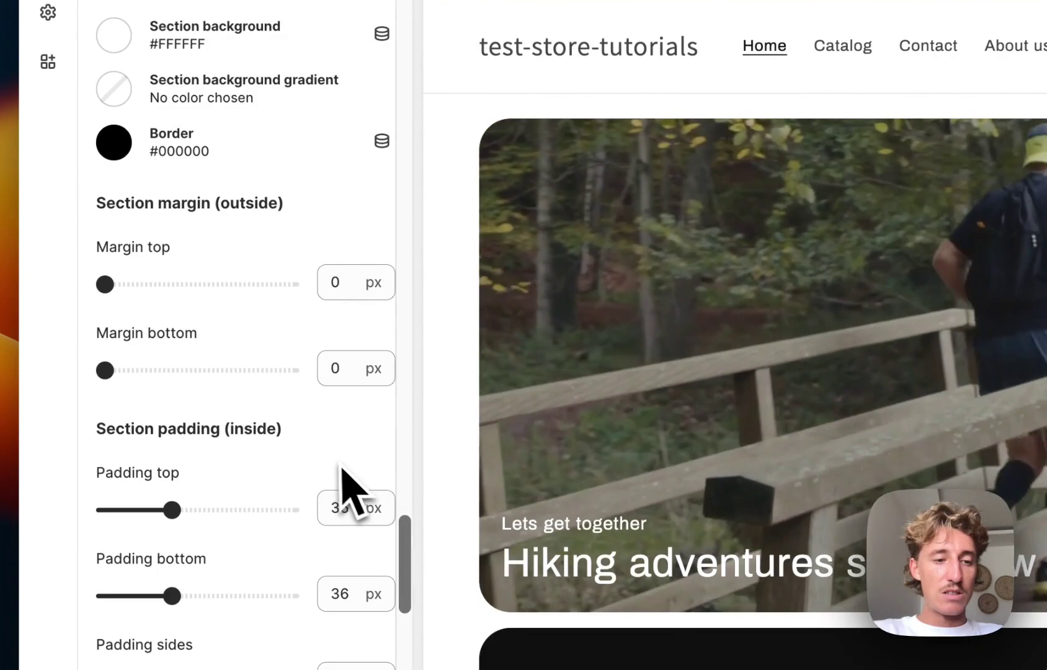
{"action": "scroll", "coordinate": [342, 470], "scroll_direction": "down", "scroll_amount": 4}
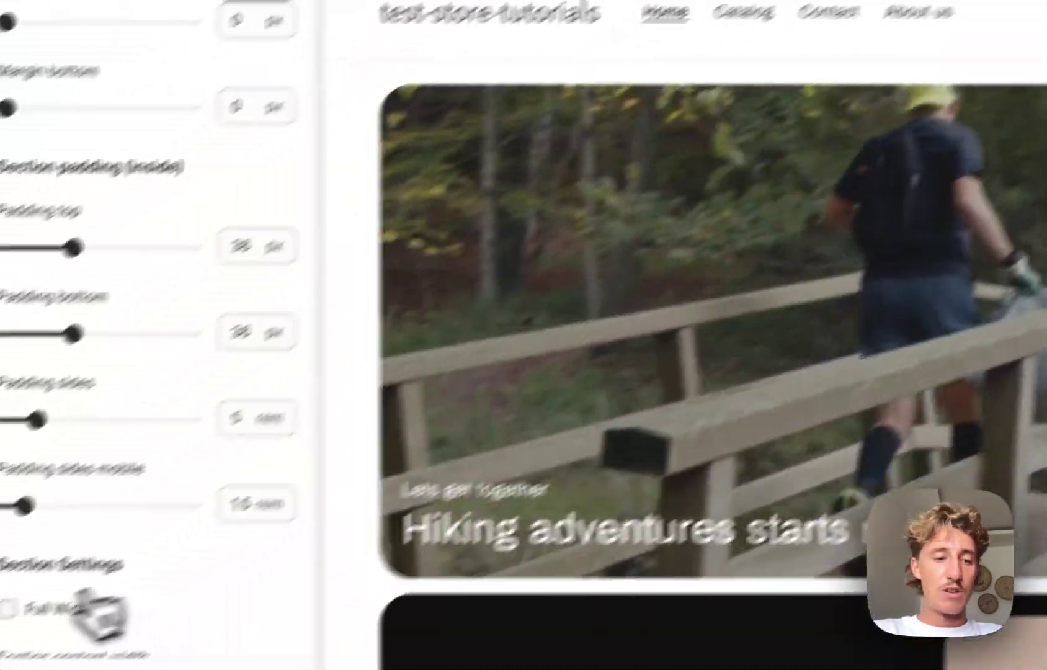
{"action": "left_click", "coordinate": [15, 610]}
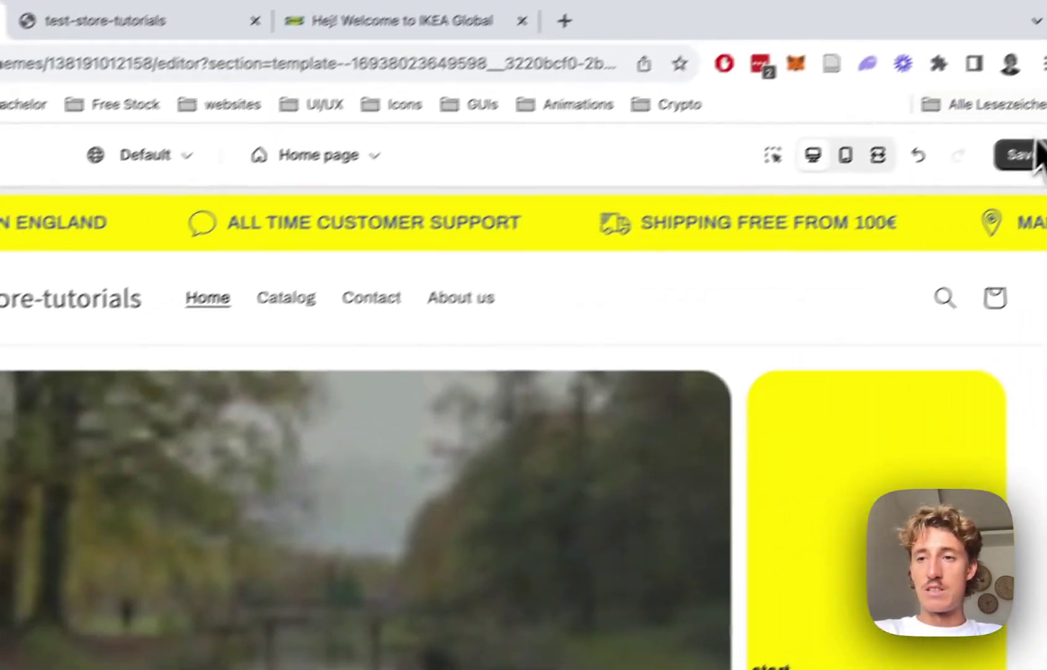
{"action": "left_click", "coordinate": [992, 181]}
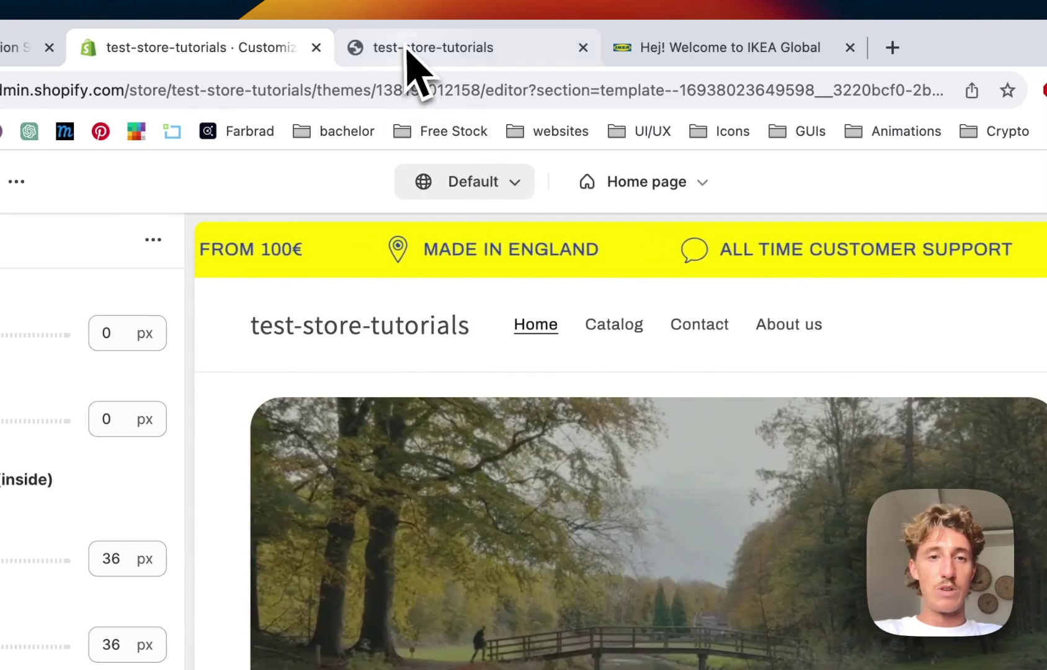
Close the old storefront tab and view the live theme in a new tab.
{"action": "left_click", "coordinate": [583, 48]}
{"action": "left_click", "coordinate": [16, 181]}
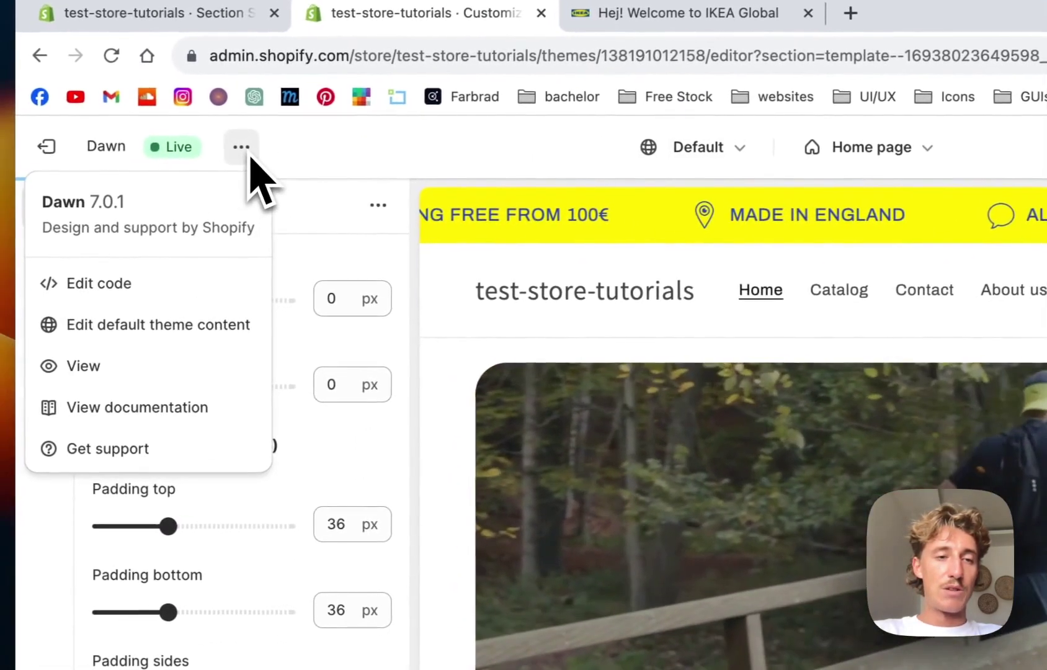
{"action": "left_click", "coordinate": [124, 397]}
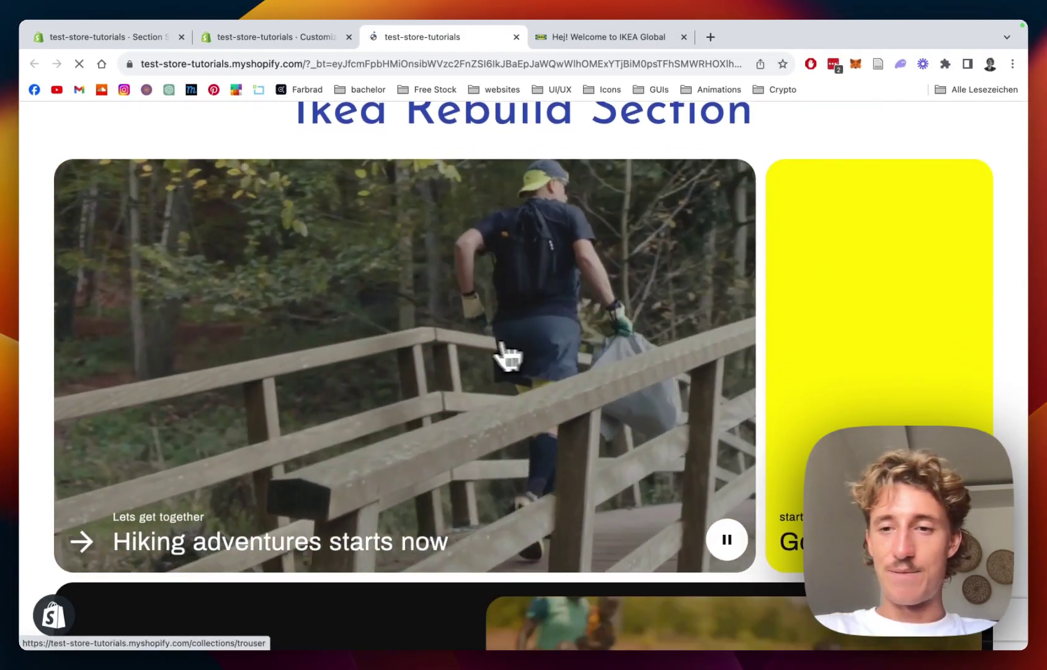
Scroll the live homepage to check the blue Ikea Rebuild Section heading and rounded video blocks.
{"action": "scroll", "coordinate": [503, 368], "scroll_direction": "down", "scroll_amount": 5}
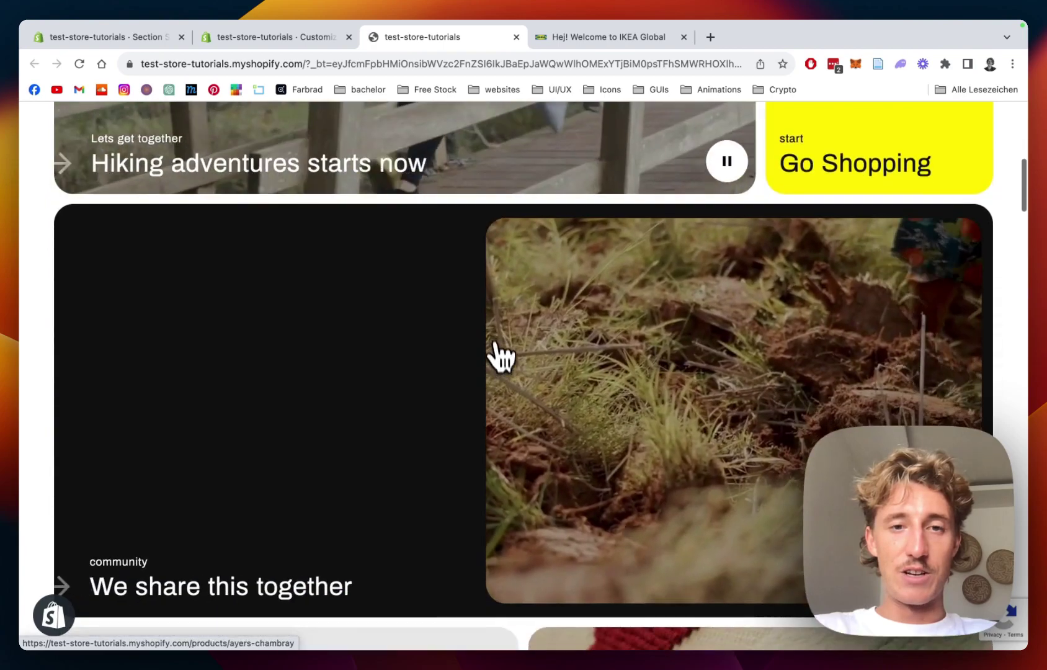
{"action": "scroll", "coordinate": [499, 353], "scroll_direction": "up", "scroll_amount": 6}
{"action": "scroll", "coordinate": [469, 374], "scroll_direction": "down", "scroll_amount": 2}
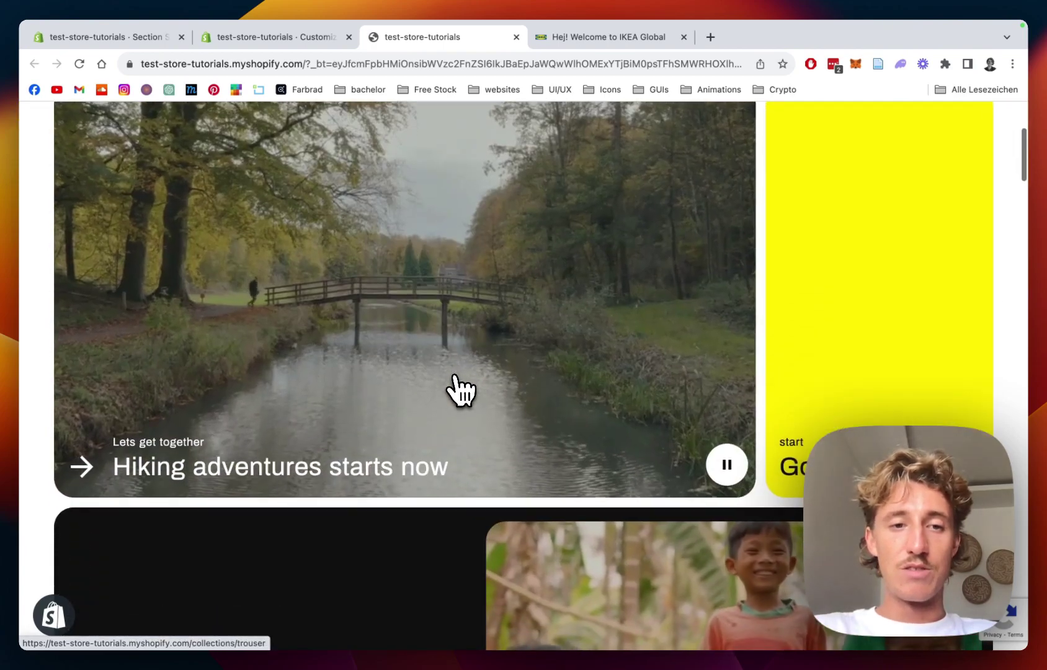
{"action": "scroll", "coordinate": [461, 390], "scroll_direction": "down", "scroll_amount": 6}
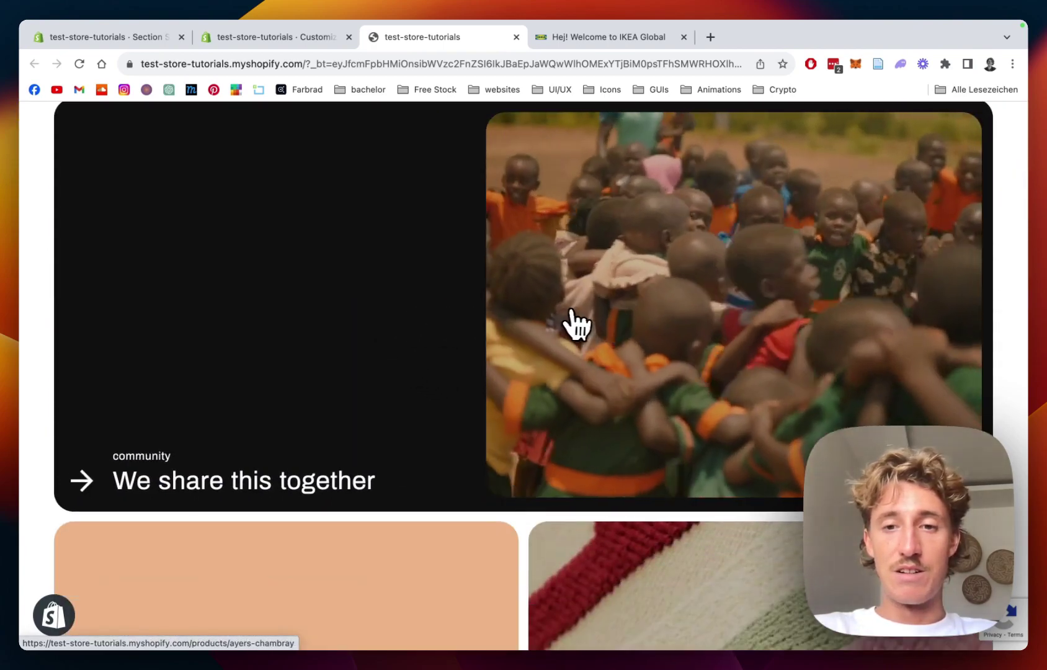
{"action": "scroll", "coordinate": [339, 350], "scroll_direction": "up", "scroll_amount": 2}
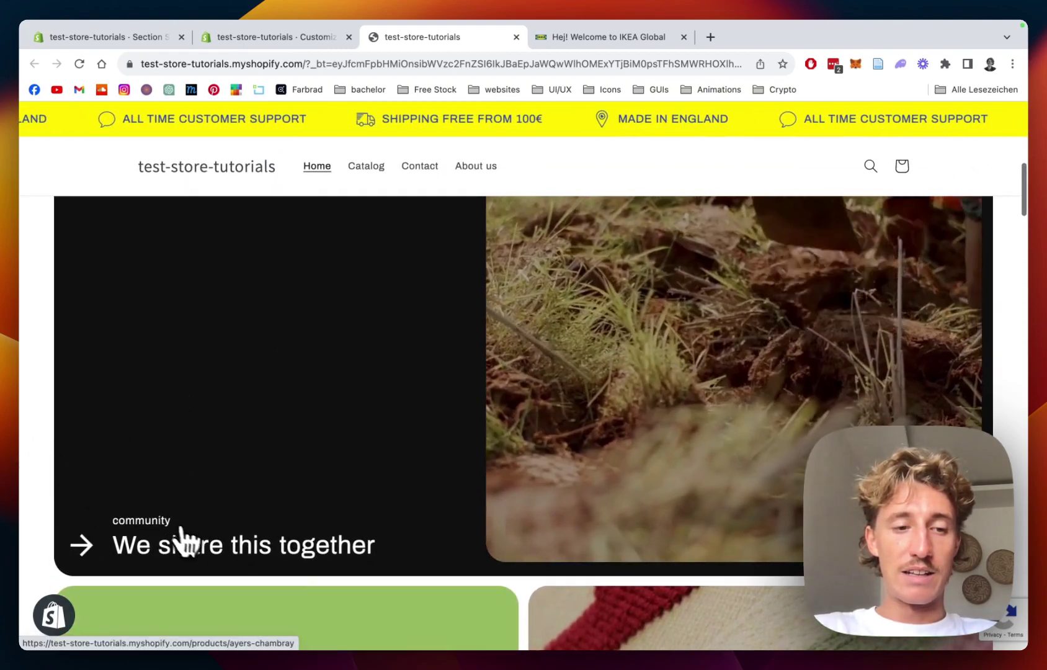
{"action": "scroll", "coordinate": [186, 542], "scroll_direction": "down", "scroll_amount": 7}
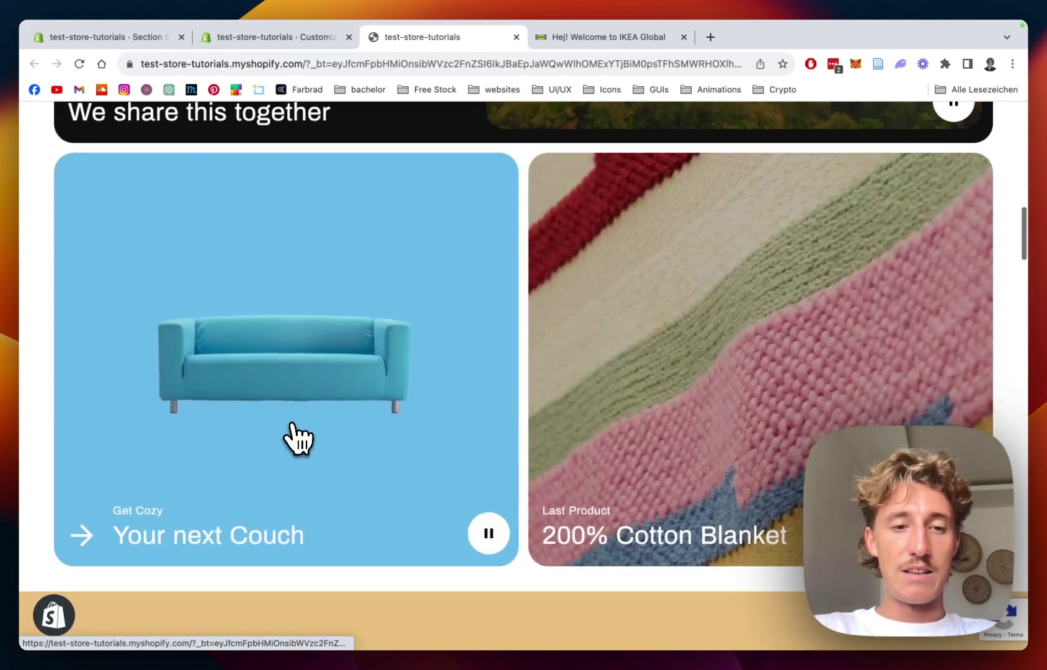
{"action": "scroll", "coordinate": [716, 418], "scroll_direction": "up", "scroll_amount": 15}
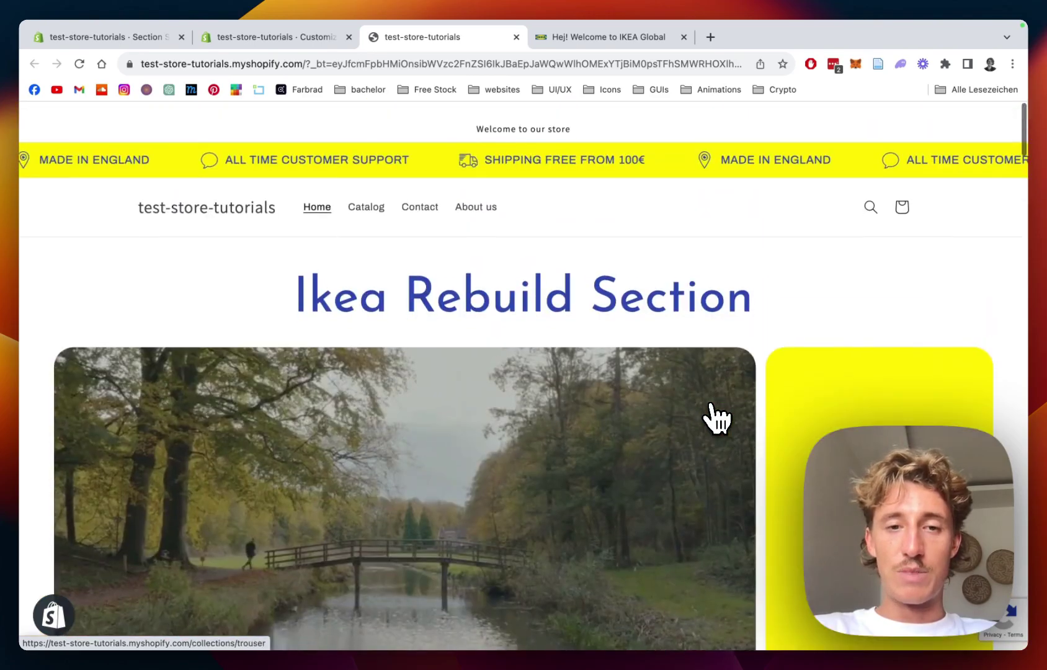
{"action": "scroll", "coordinate": [713, 417], "scroll_direction": "down", "scroll_amount": 4}
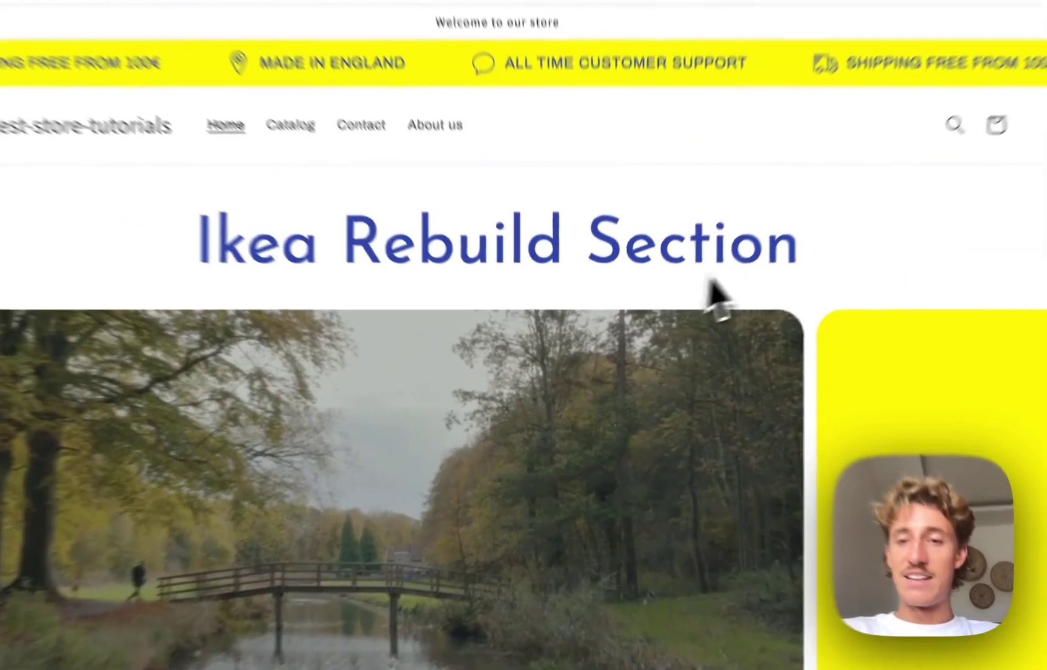
{"action": "scroll", "coordinate": [776, 241], "scroll_direction": "down", "scroll_amount": 1}
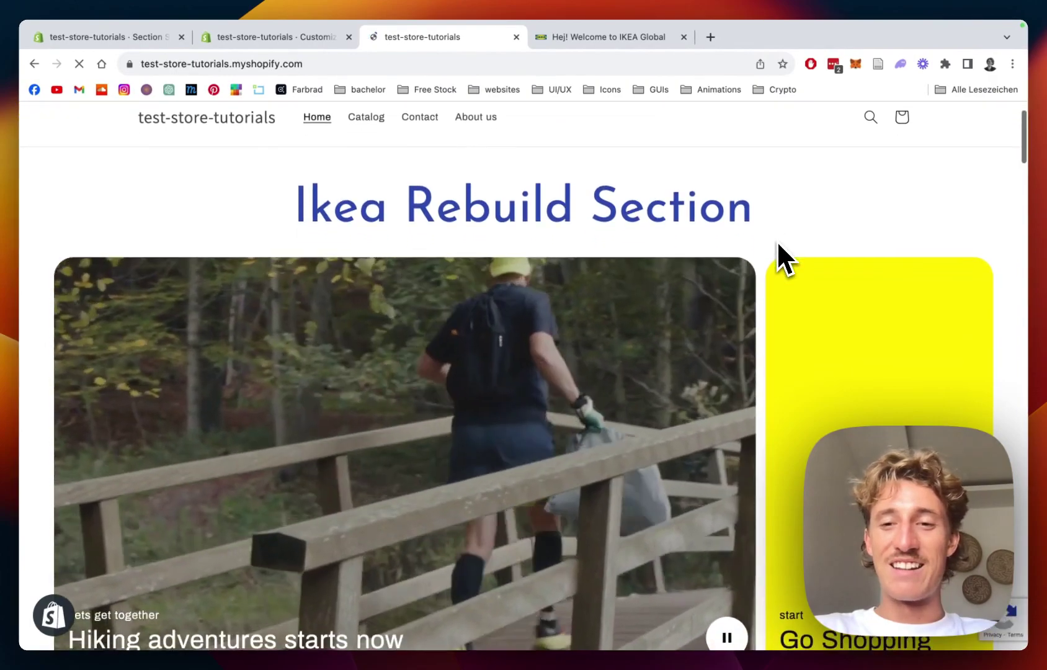
{"action": "scroll", "coordinate": [757, 227], "scroll_direction": "down", "scroll_amount": 3}
{"action": "scroll", "coordinate": [757, 220], "scroll_direction": "up", "scroll_amount": 5}
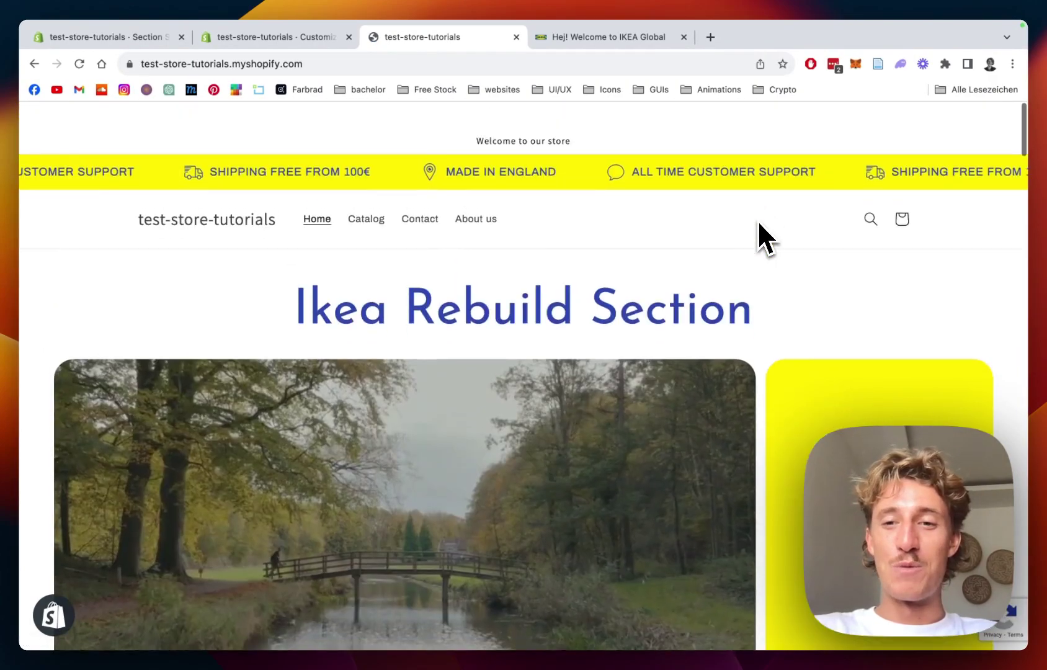
{"action": "scroll", "coordinate": [758, 222], "scroll_direction": "down", "scroll_amount": 1}
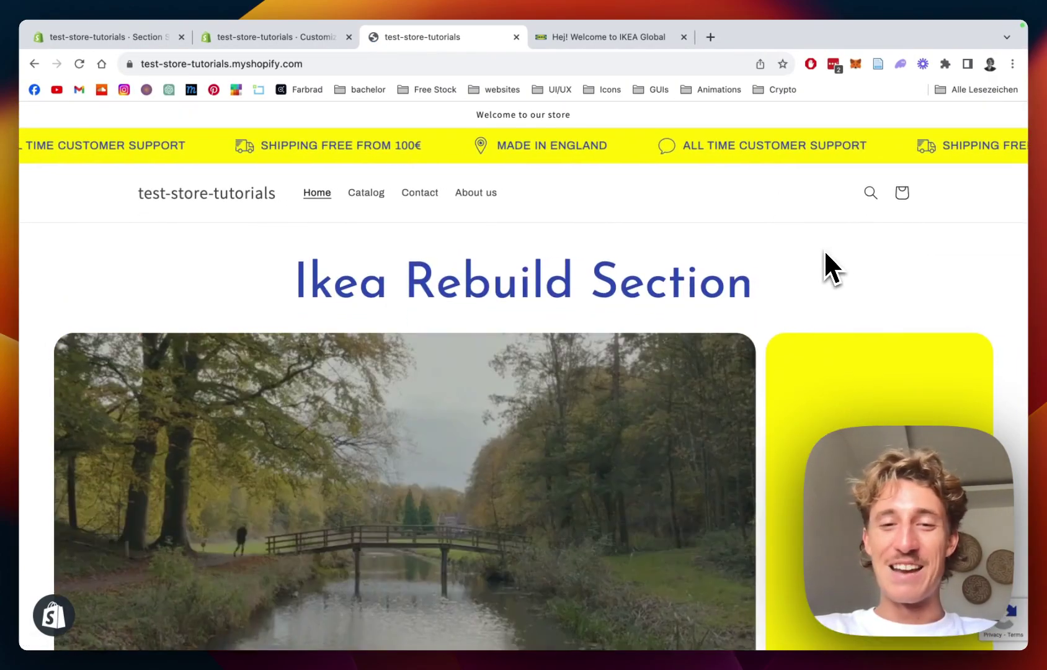
{"action": "scroll", "coordinate": [823, 249], "scroll_direction": "down", "scroll_amount": 5}
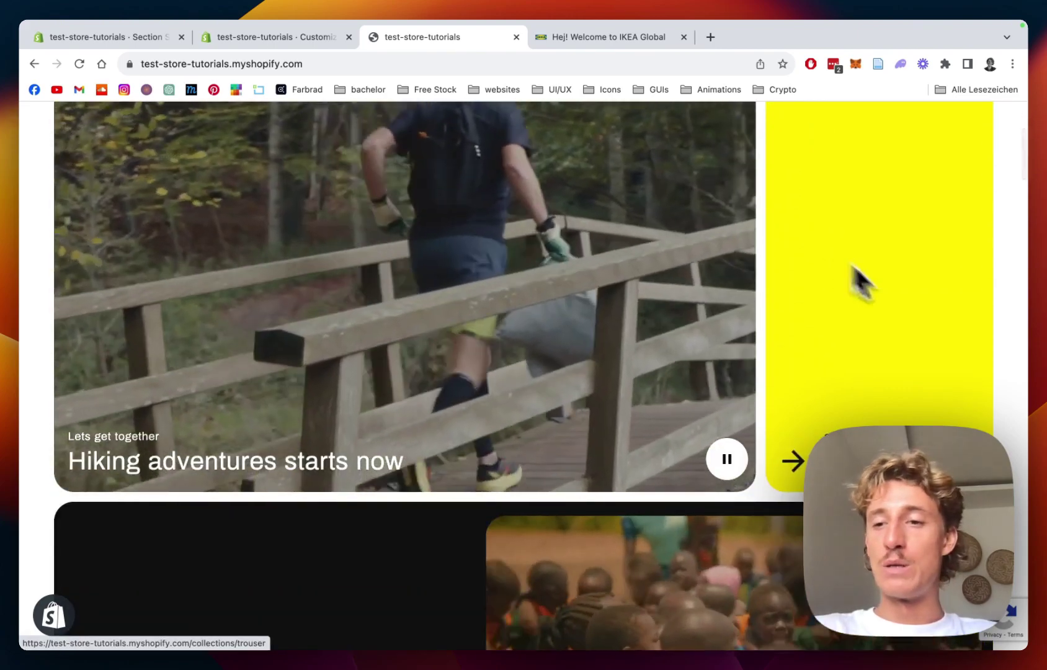
{"action": "scroll", "coordinate": [855, 267], "scroll_direction": "up", "scroll_amount": 1}
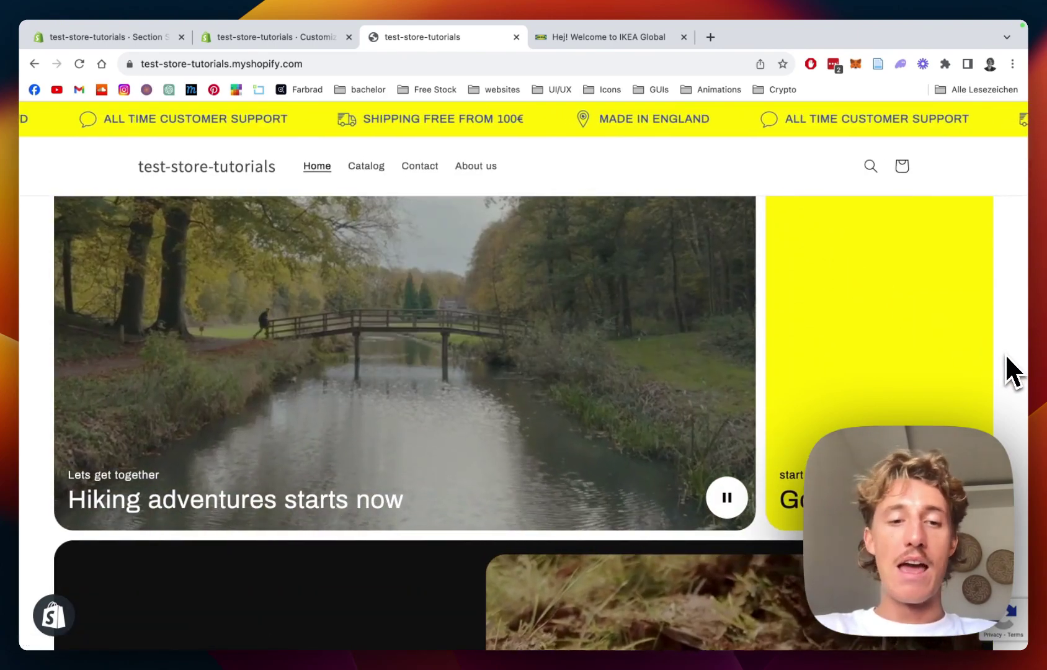